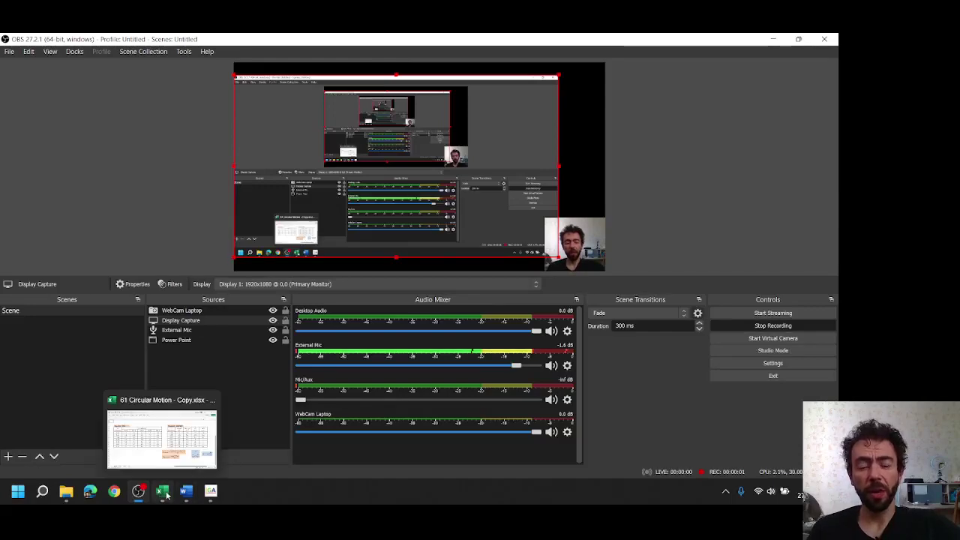
Review the processed data table in Excel, then bring the Word report with Table 1 forward
left_click(166, 494)
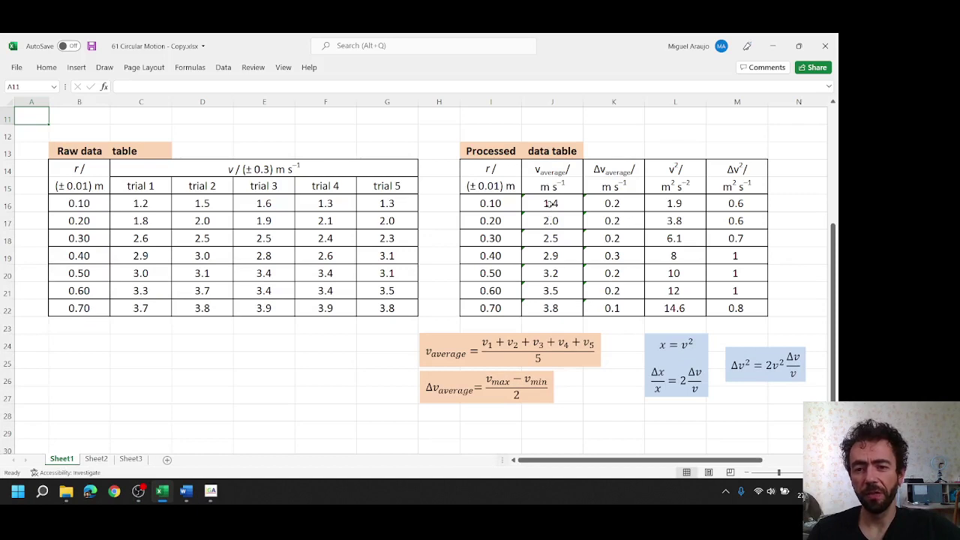
left_click_drag(549, 203, 722, 302)
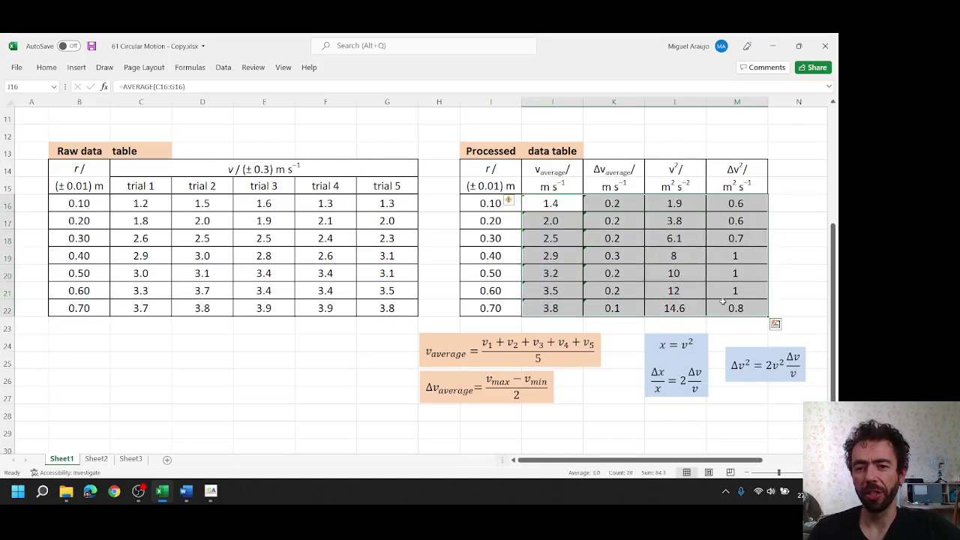
left_click(35, 120)
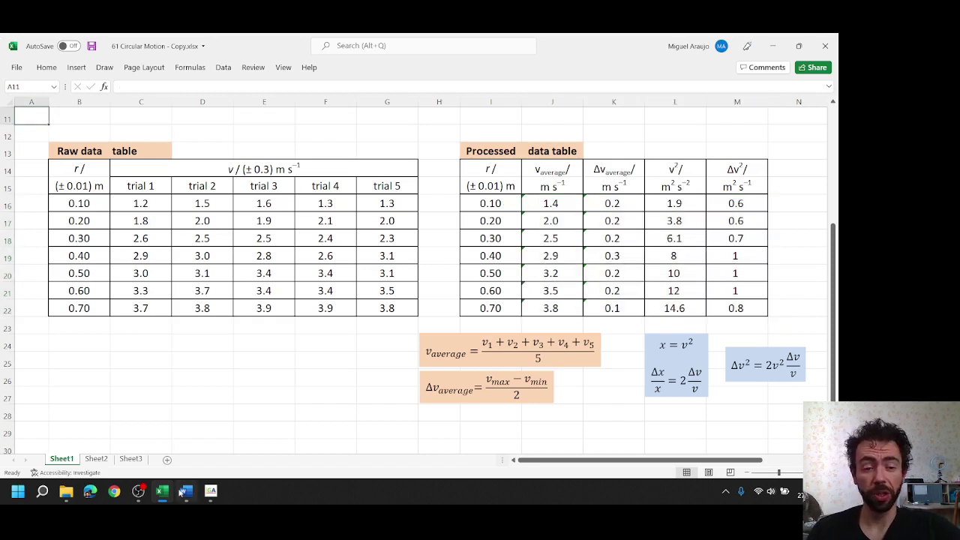
left_click(187, 492)
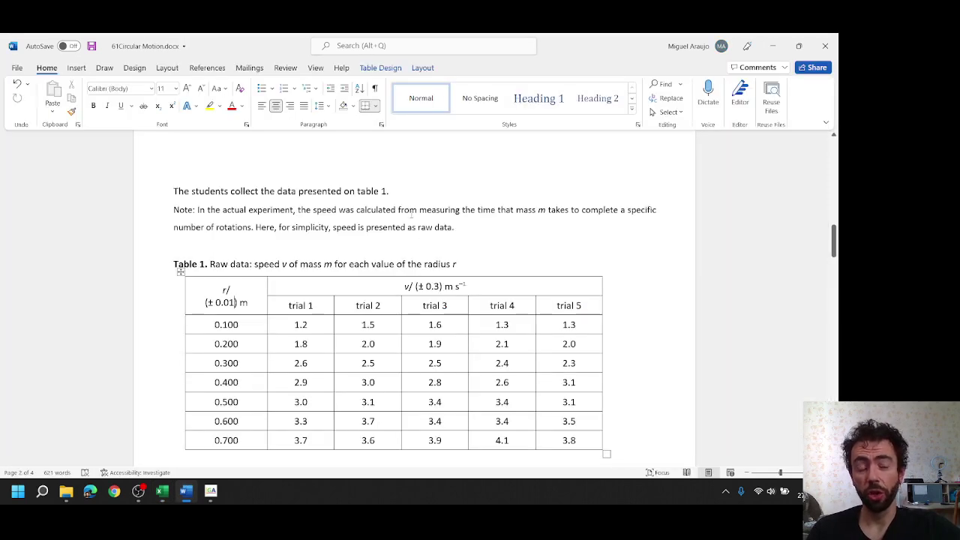
scroll(411, 215, "down", 1)
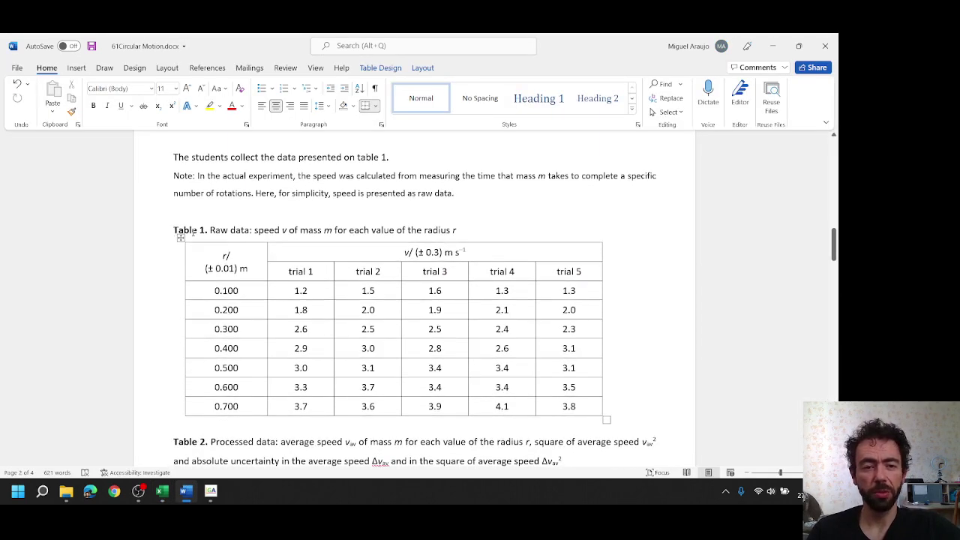
left_click_drag(171, 231, 228, 230)
scroll(173, 337, "down", 2)
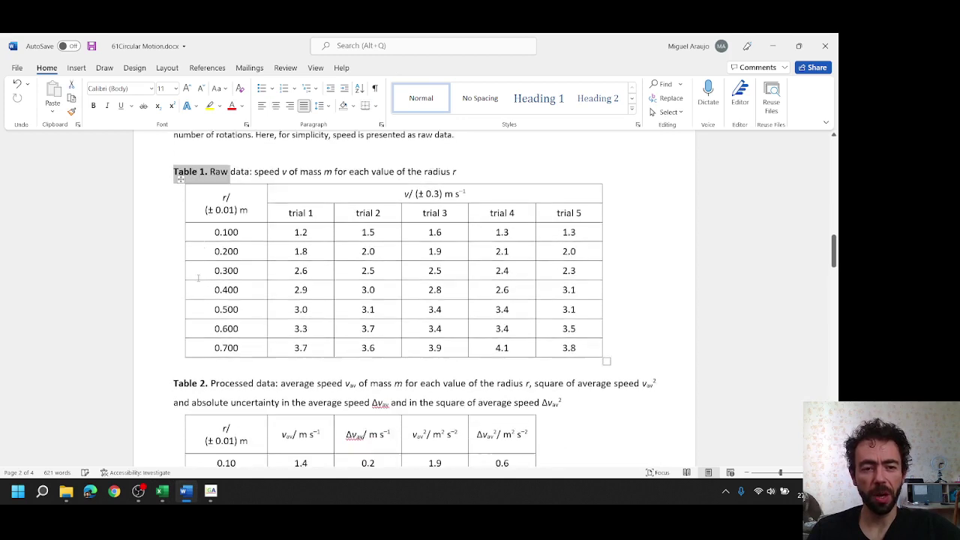
left_click_drag(173, 373, 208, 373)
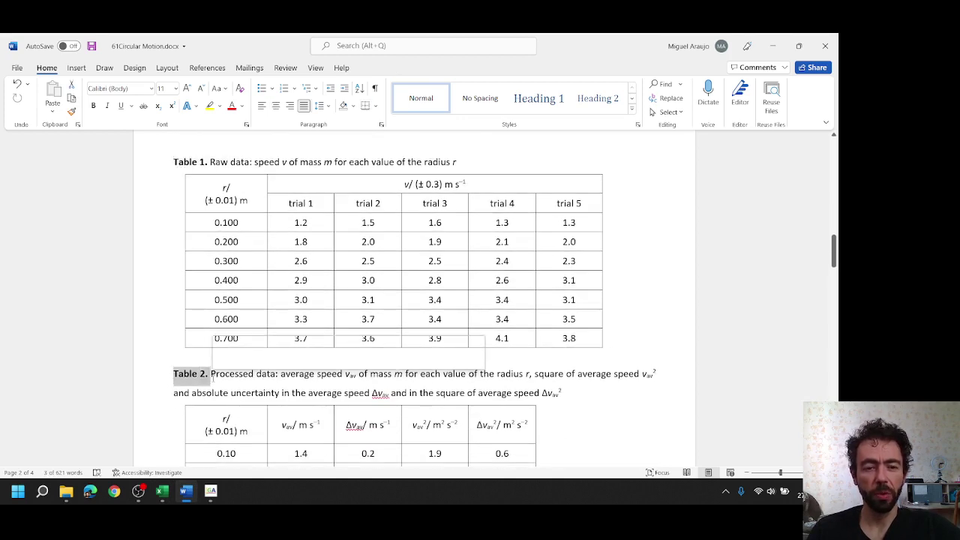
left_click_drag(210, 162, 294, 167)
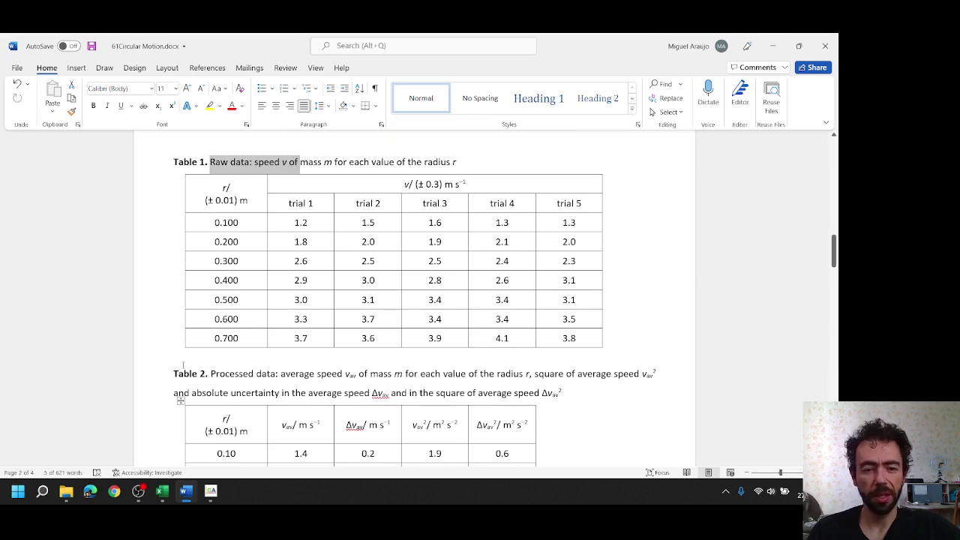
left_click_drag(211, 373, 562, 392)
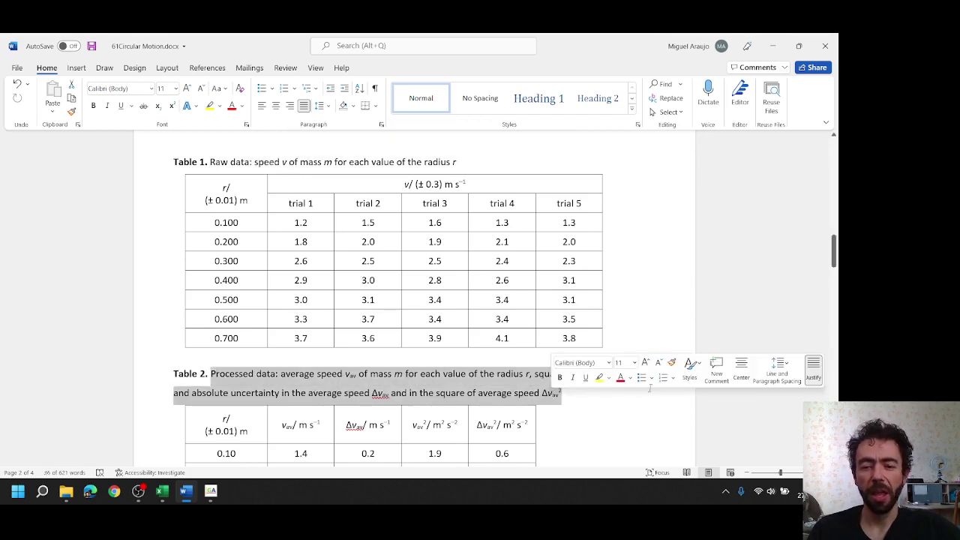
scroll(508, 329, "down", 6)
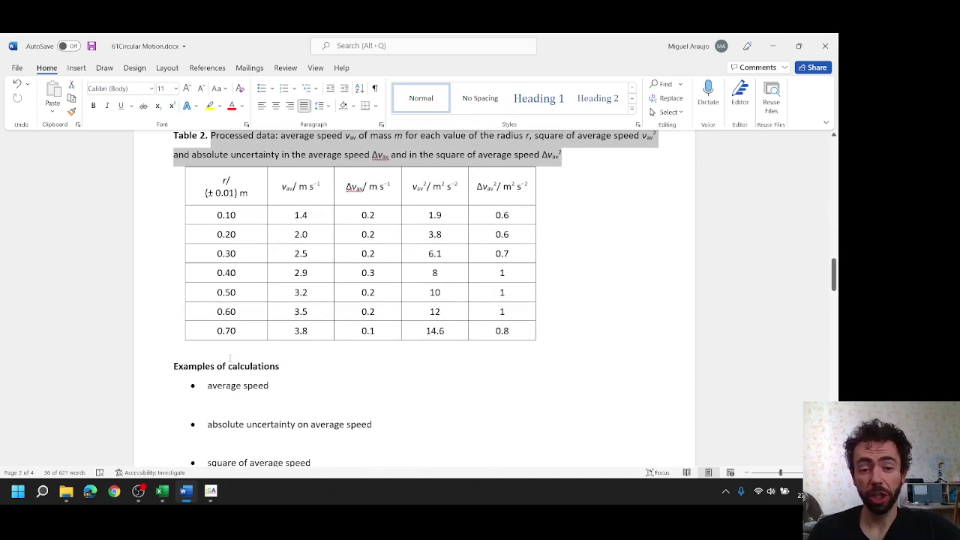
scroll(293, 369, "down", 1)
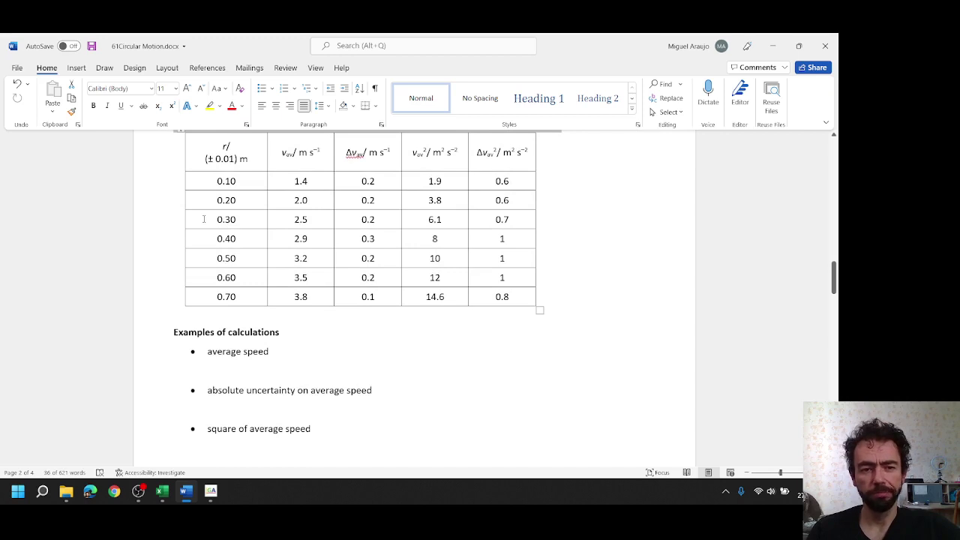
left_click_drag(205, 219, 495, 228)
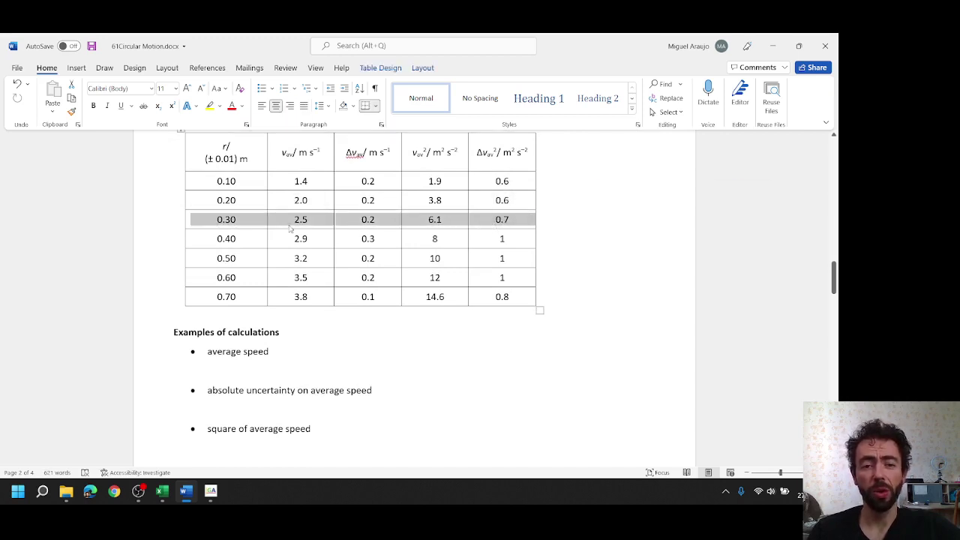
left_click(295, 219)
left_click_drag(294, 219, 509, 219)
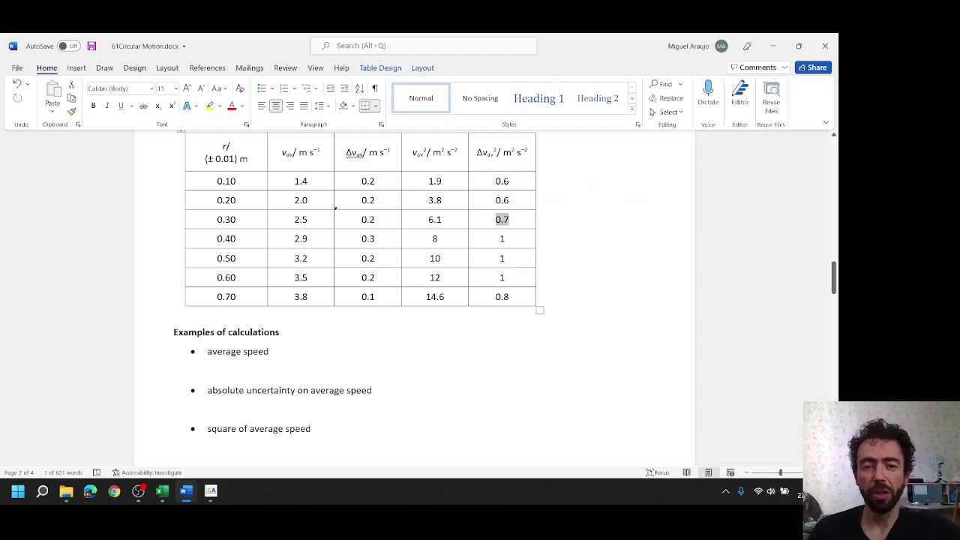
left_click_drag(278, 181, 299, 297)
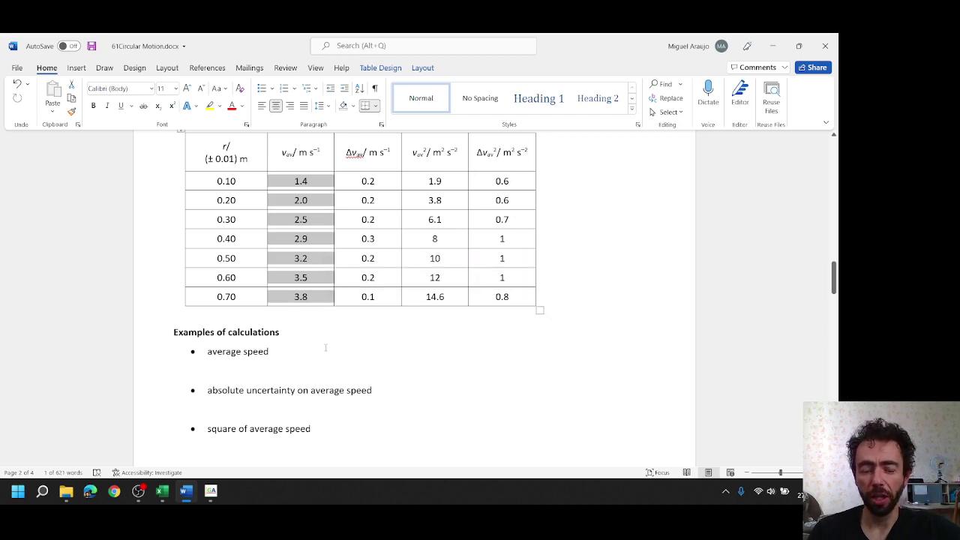
left_click(320, 370)
left_click_drag(296, 217, 502, 219)
scroll(400, 330, "down", 2)
scroll(400, 330, "down", 5)
scroll(401, 321, "up", 12)
Scroll up to the derivation and highlight v², y, r and k in v² = Mg/m r and y = kx + b
scroll(400, 314, "up", 5)
scroll(402, 313, "up", 9)
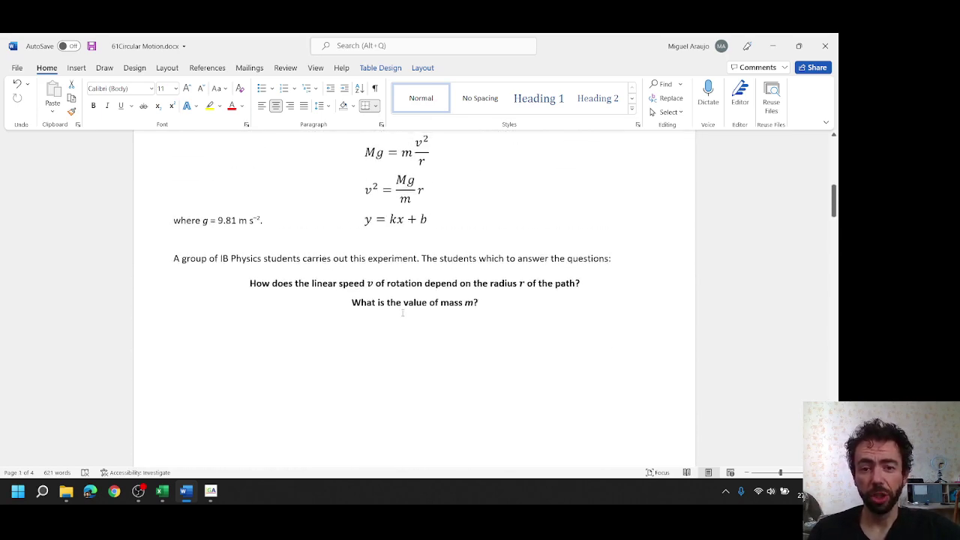
scroll(402, 312, "up", 1)
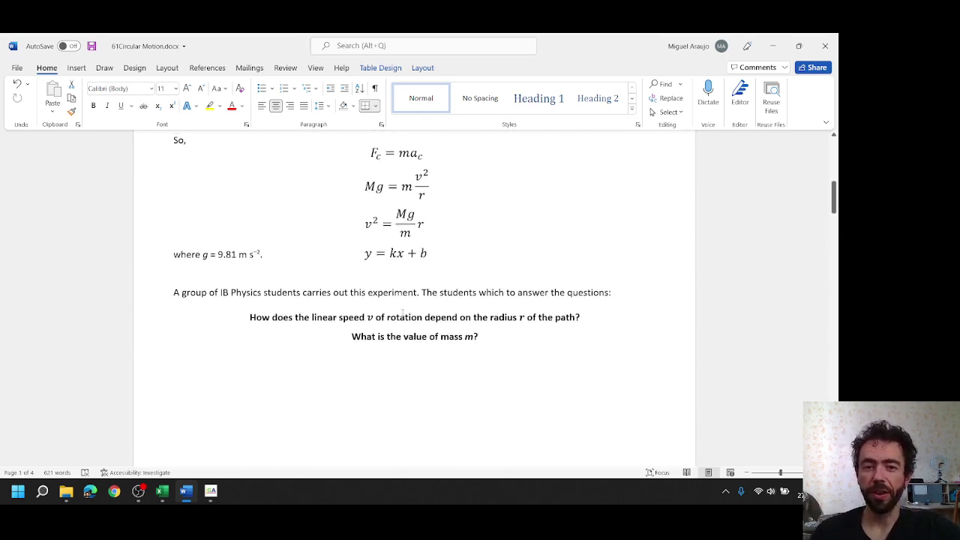
scroll(403, 307, "up", 1)
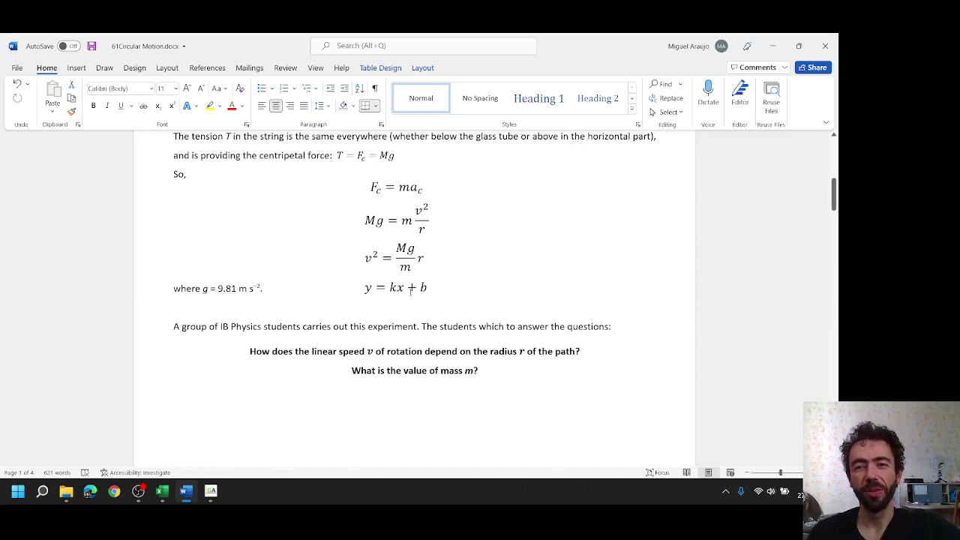
left_click(410, 292)
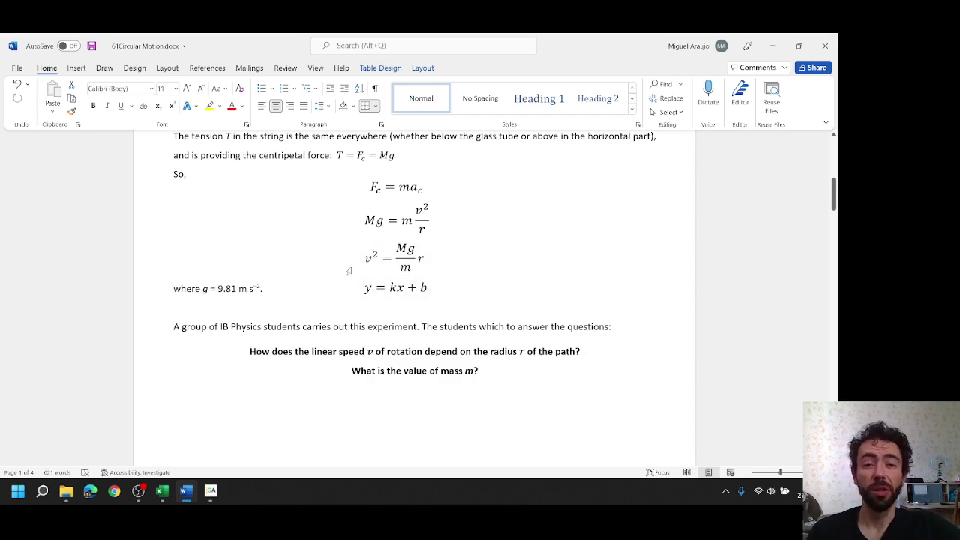
double_click(366, 257)
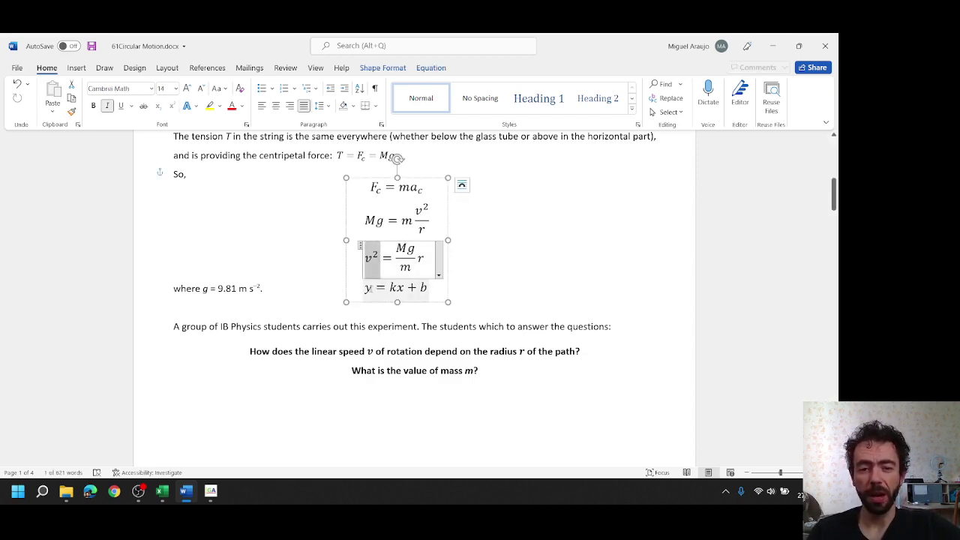
double_click(368, 288)
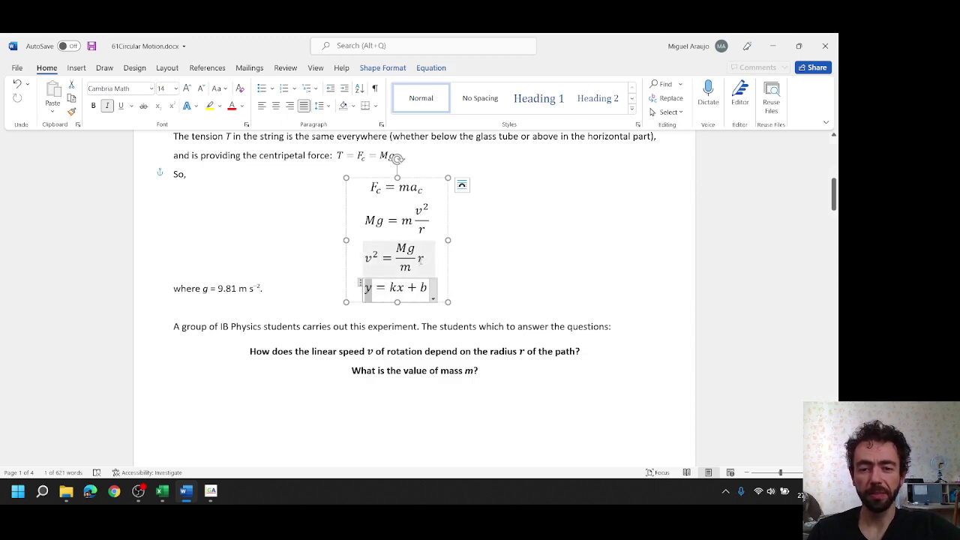
left_click(422, 259)
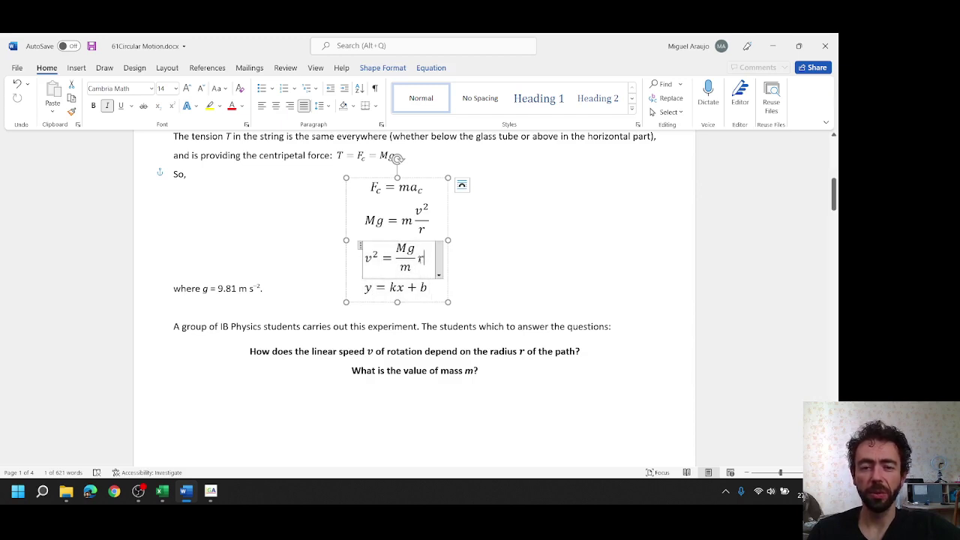
double_click(421, 258)
left_click(398, 288)
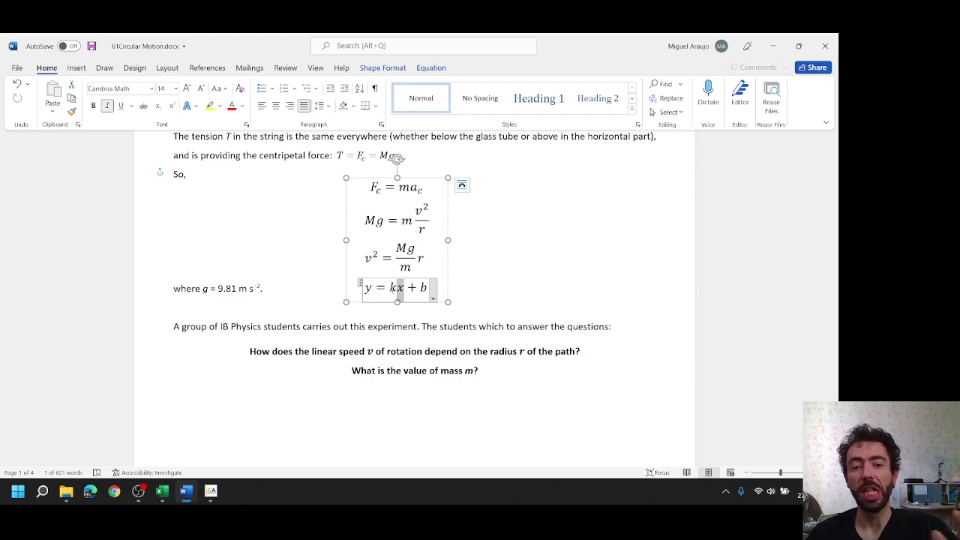
Highlight the + b term in y = kx + b, then bring up Graphical Analysis
left_click(398, 274)
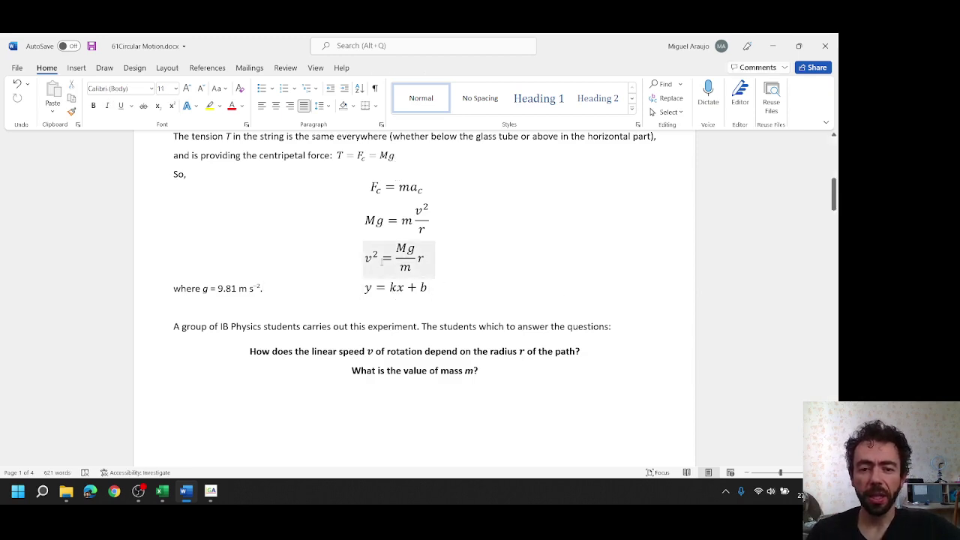
left_click(397, 257)
left_click_drag(429, 287, 411, 287)
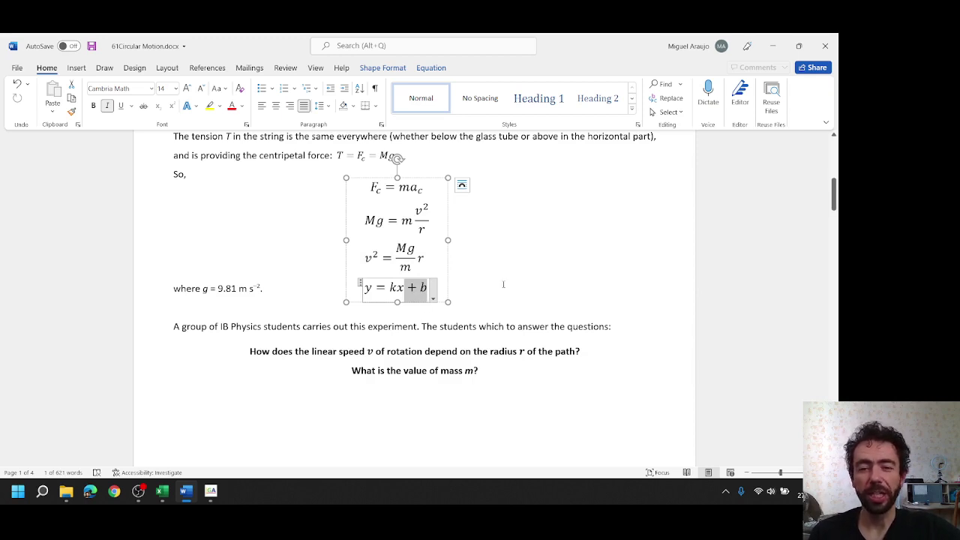
left_click(502, 283)
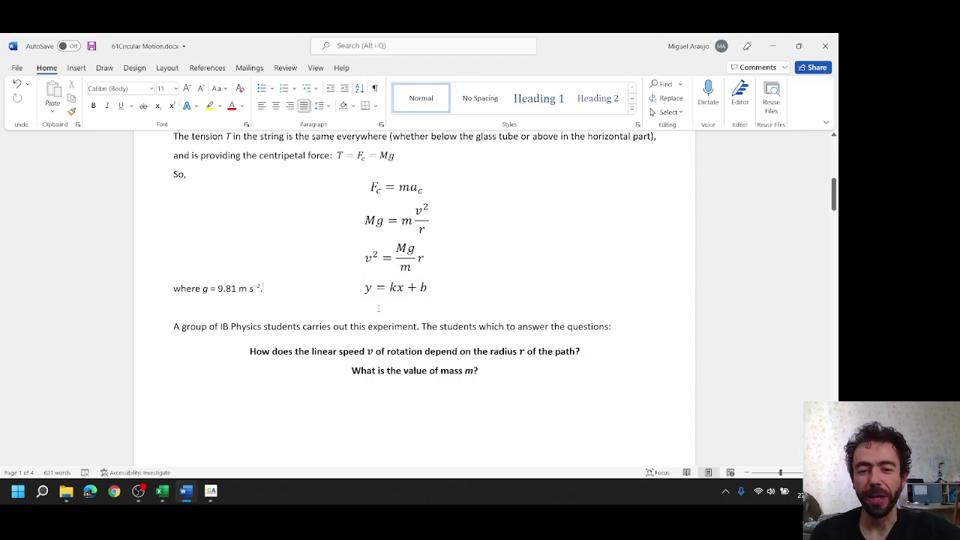
double_click(423, 288)
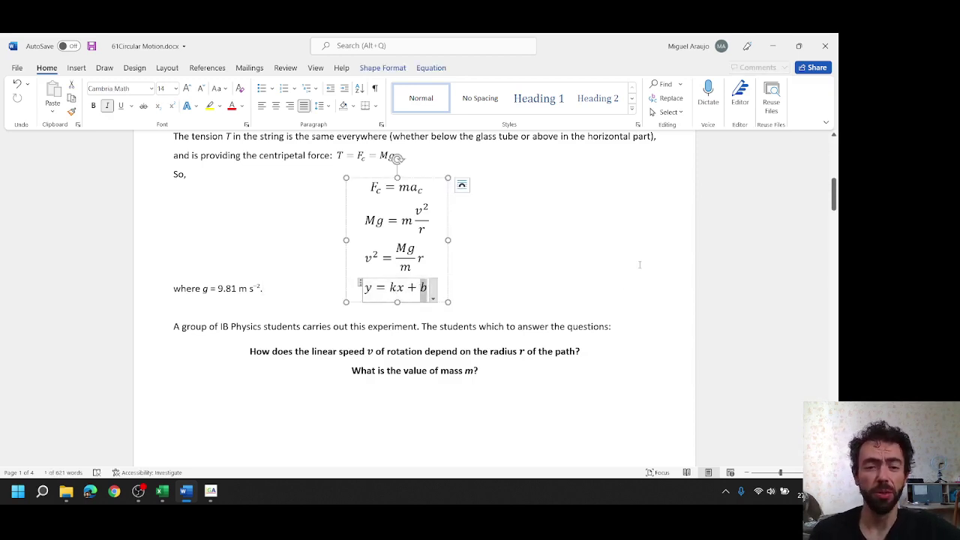
left_click(608, 270)
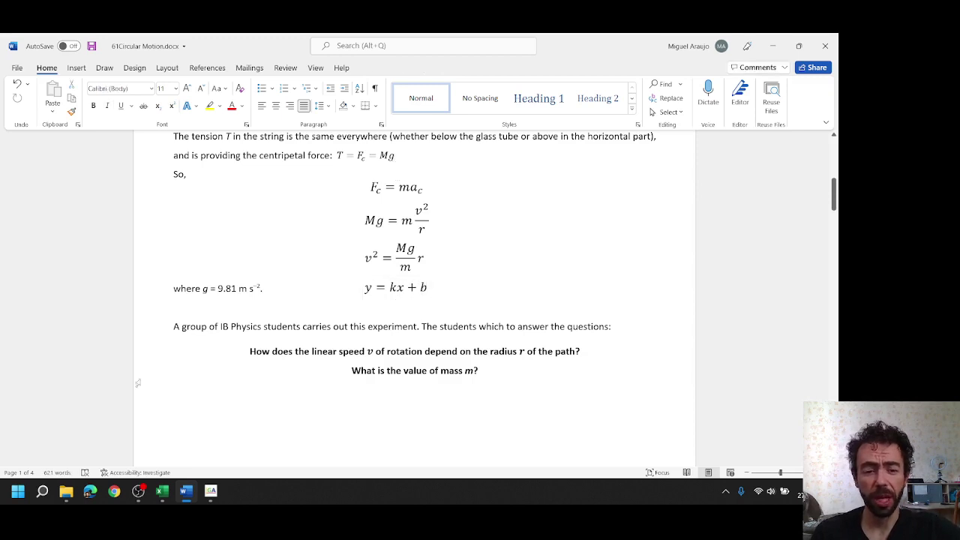
left_click(211, 493)
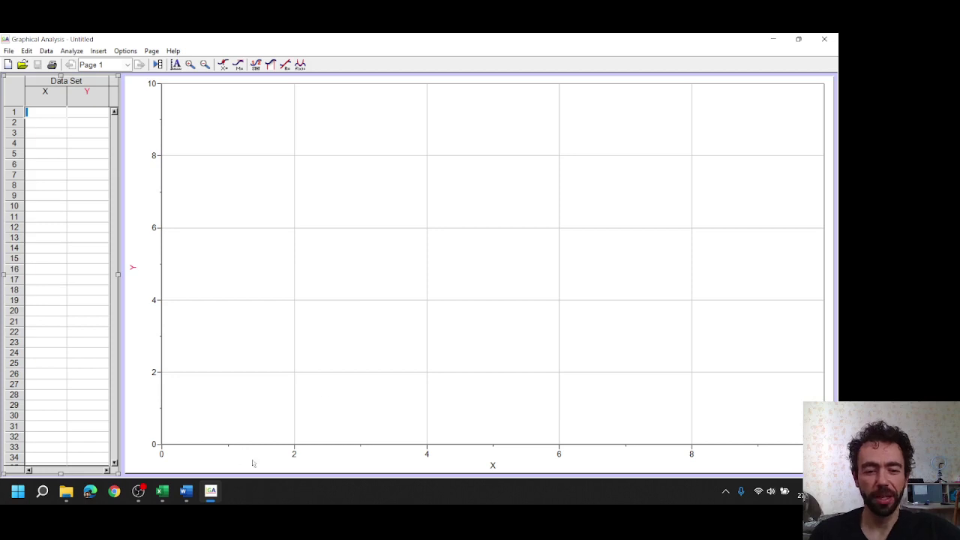
Copy the radius values 0.10–0.70 from Excel into the X column
left_click(162, 491)
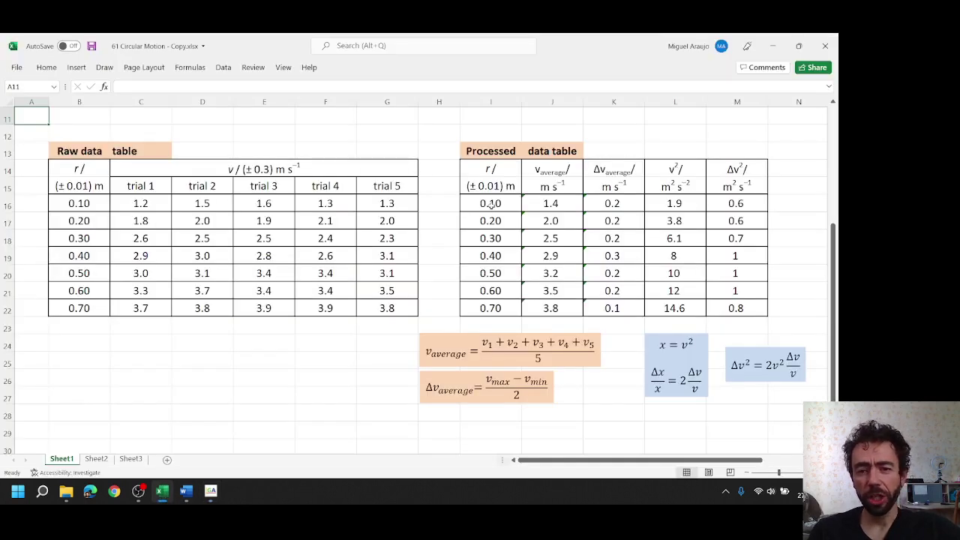
left_click_drag(490, 204, 498, 306)
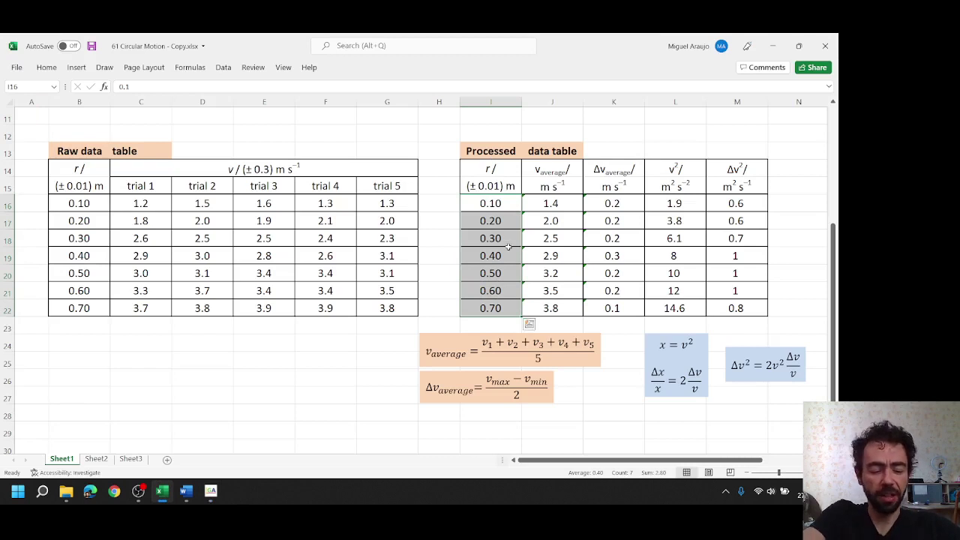
key("ctrl+c")
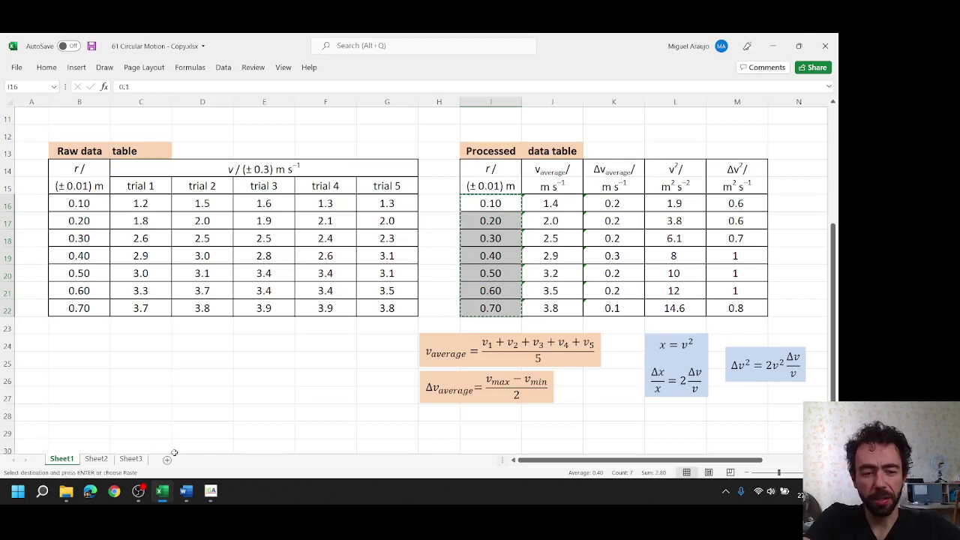
left_click(211, 491)
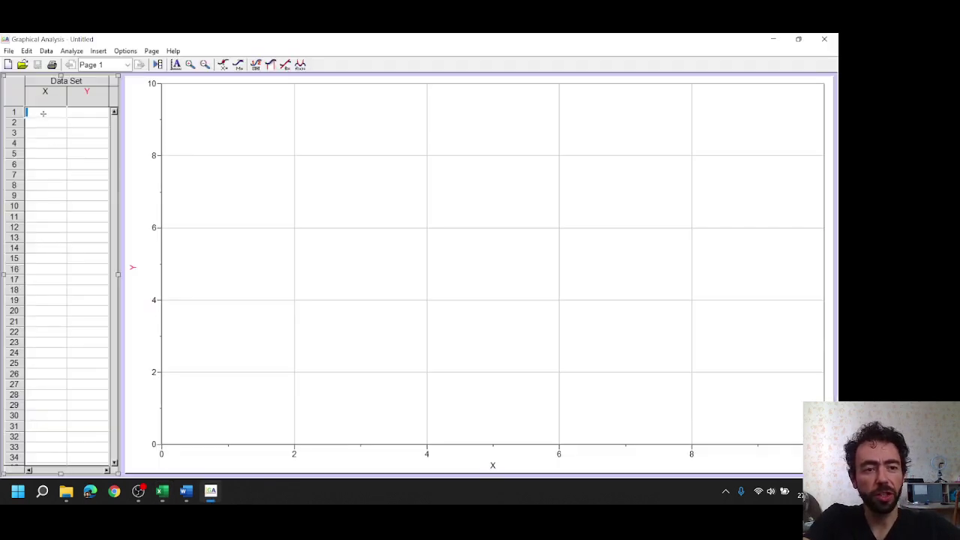
key("ctrl+v")
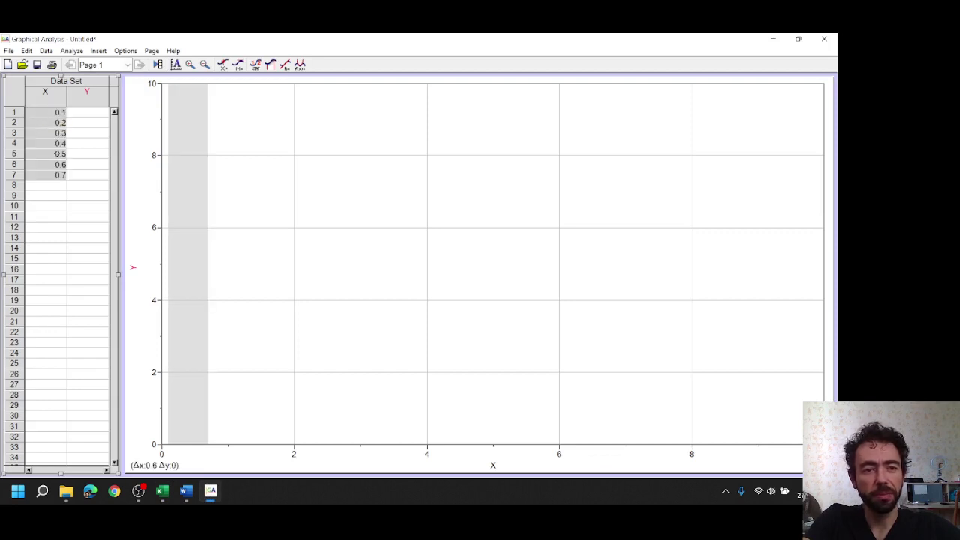
Copy the v² values from L16:L22 into the Y column starting at row 1
left_click(162, 491)
left_click_drag(696, 203, 698, 306)
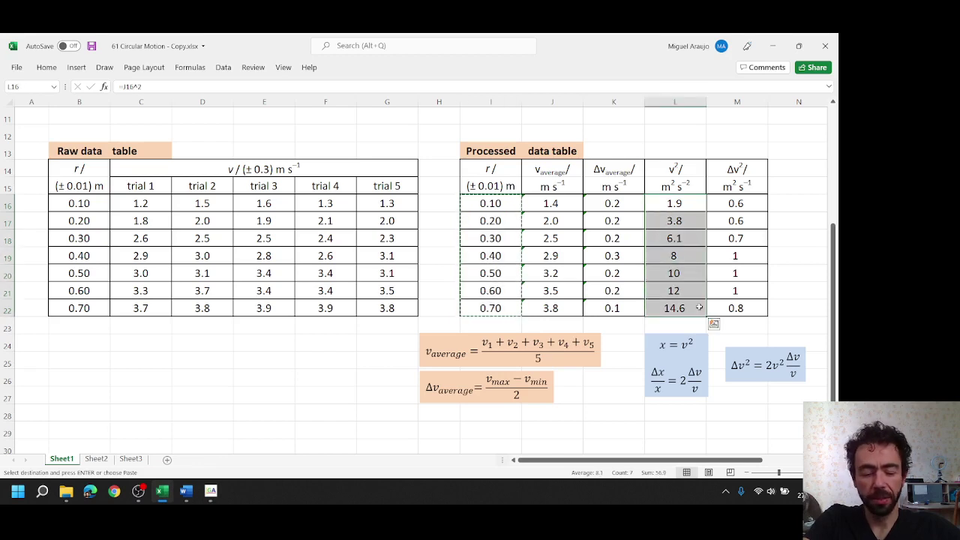
key("ctrl+c")
left_click(211, 491)
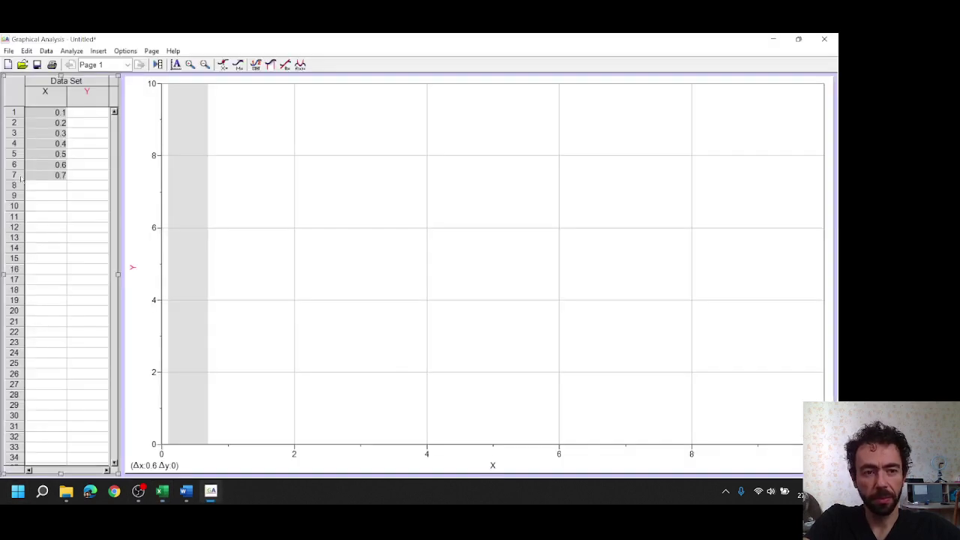
left_click(91, 111)
key("ctrl+v")
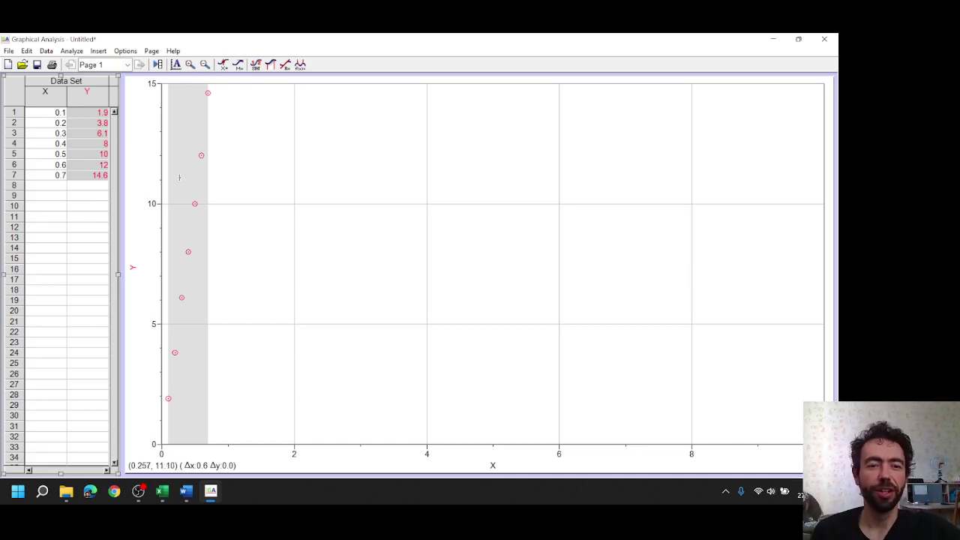
Autoscale the graph to the data and adjust the X axis range
right_click(332, 243)
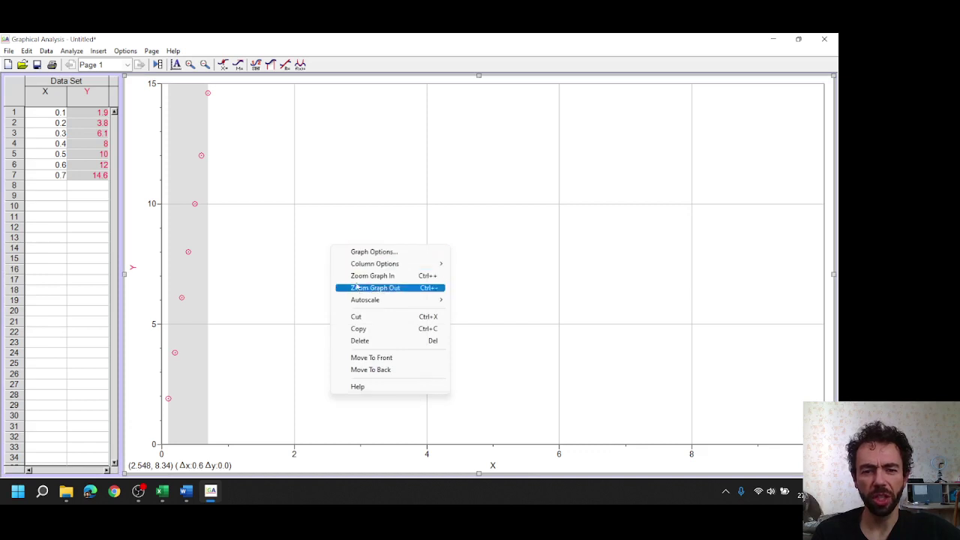
mouse_move(362, 301)
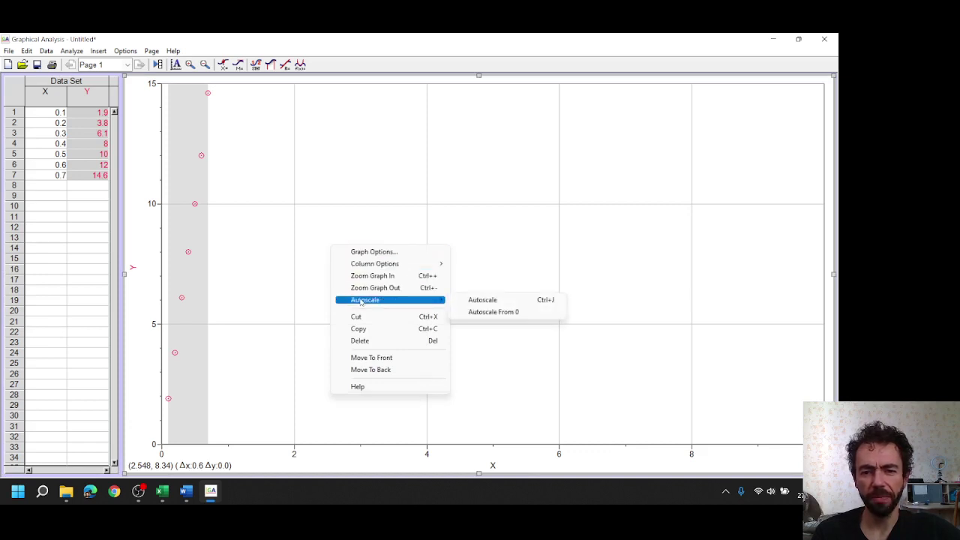
left_click(482, 300)
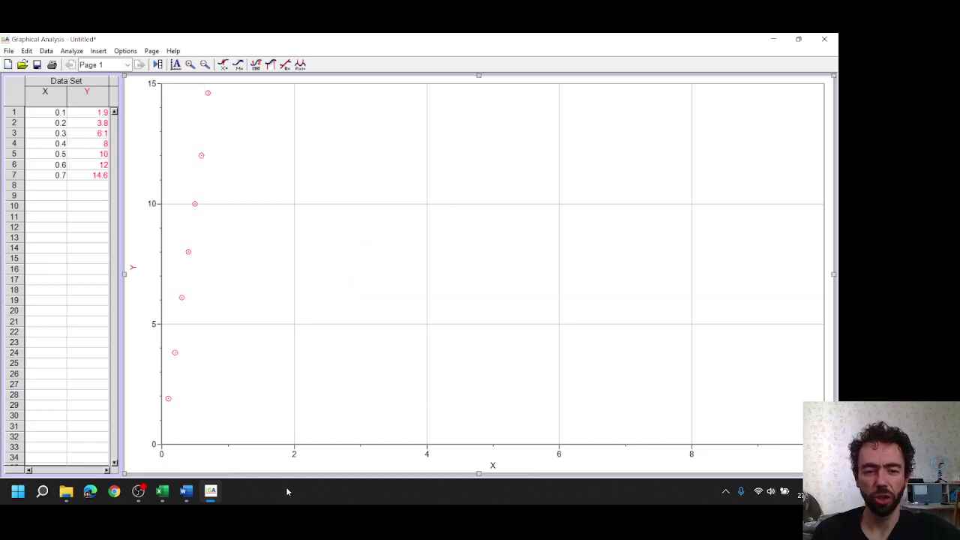
left_click_drag(267, 446, 507, 448)
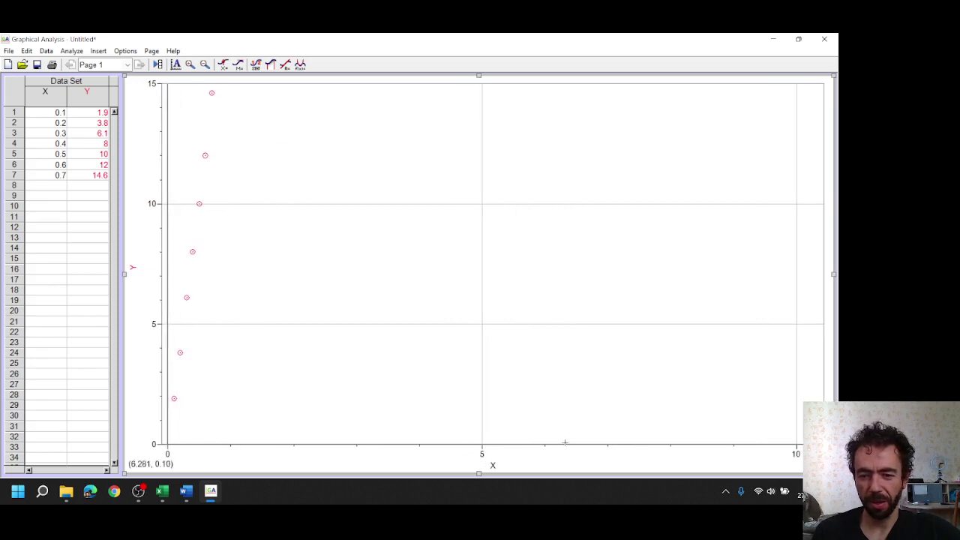
left_click_drag(567, 444, 712, 441)
Autoscale from 0, then extend X just past 0.7 and Y to about 16
right_click(316, 275)
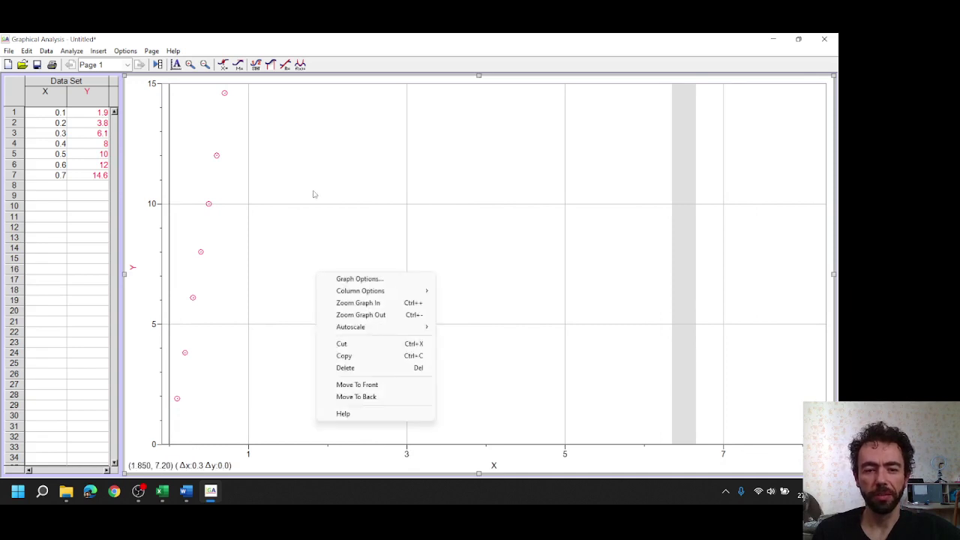
mouse_move(329, 327)
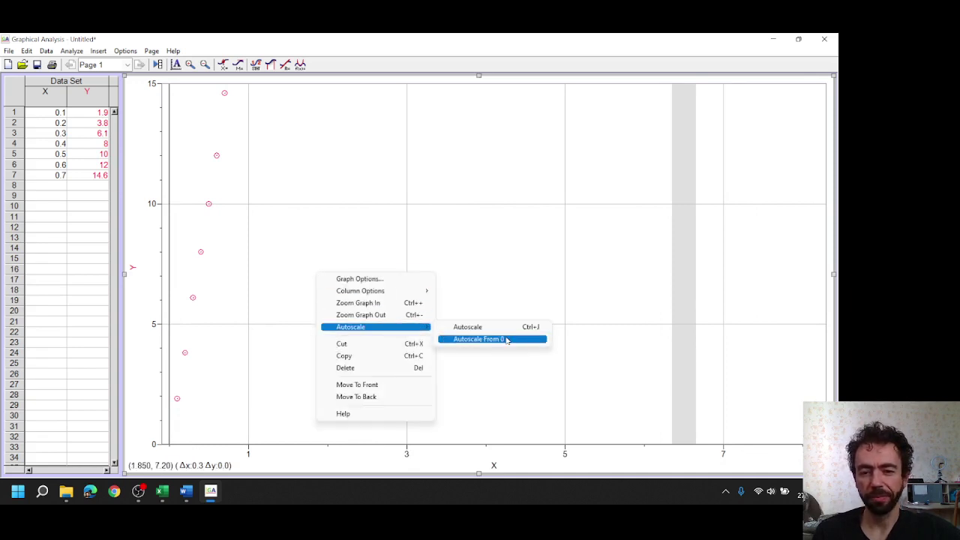
left_click(505, 339)
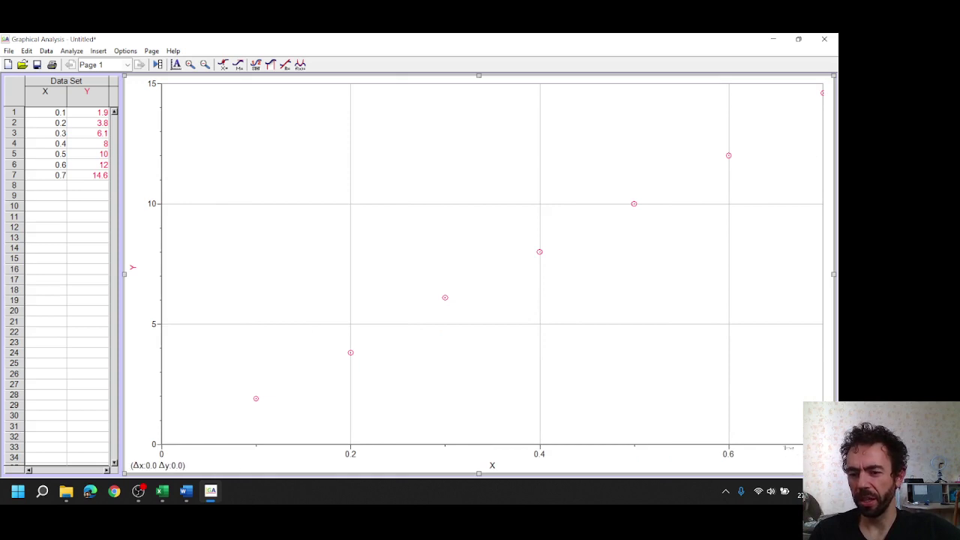
left_click_drag(795, 448, 780, 448)
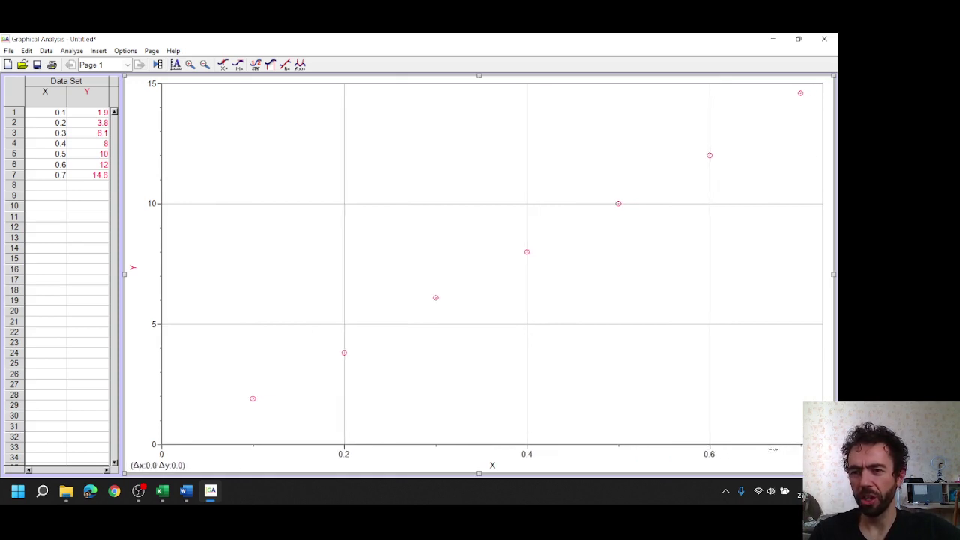
left_click_drag(772, 449, 763, 450)
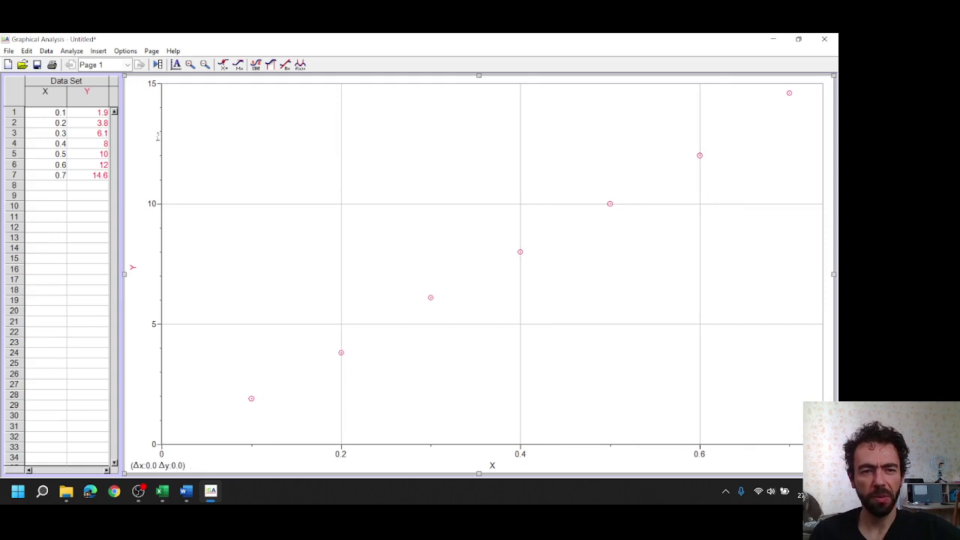
left_click_drag(158, 136, 157, 156)
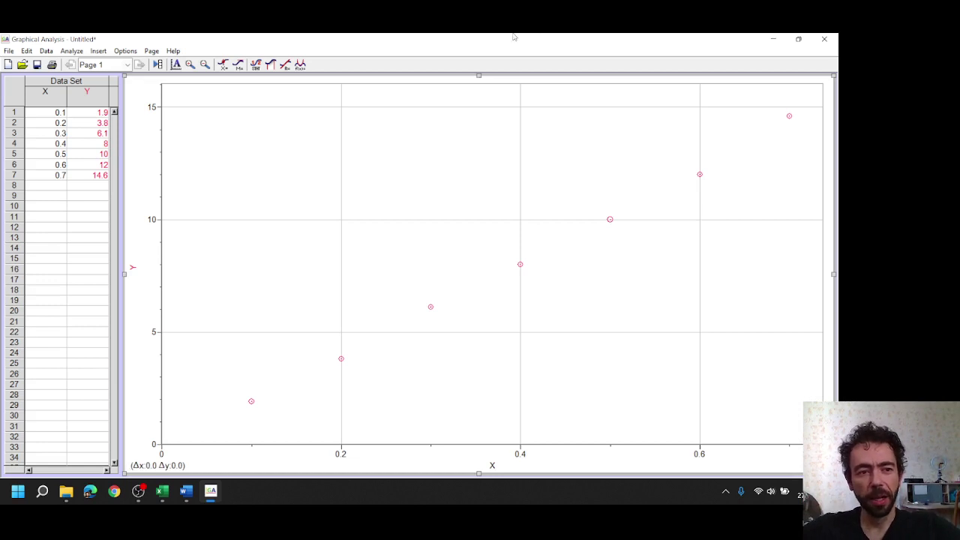
Name the X column 'radius' with units m and turn on its error bar calculations
right_click(47, 97)
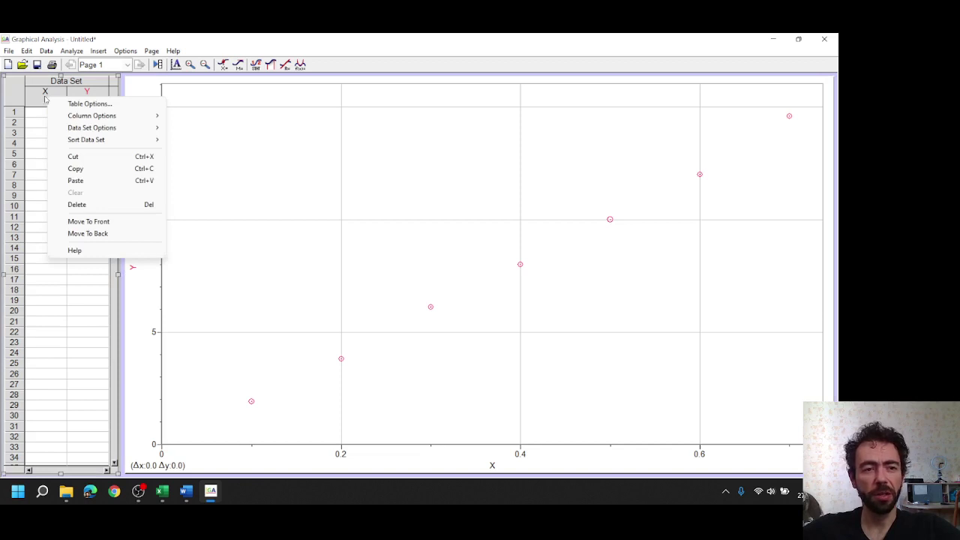
left_click(36, 99)
right_click(37, 101)
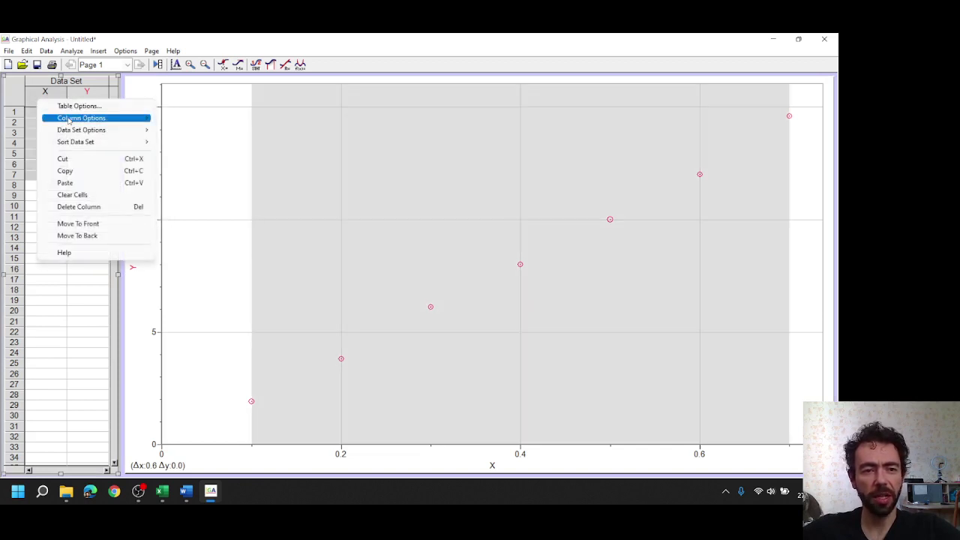
mouse_move(135, 119)
left_click(188, 118)
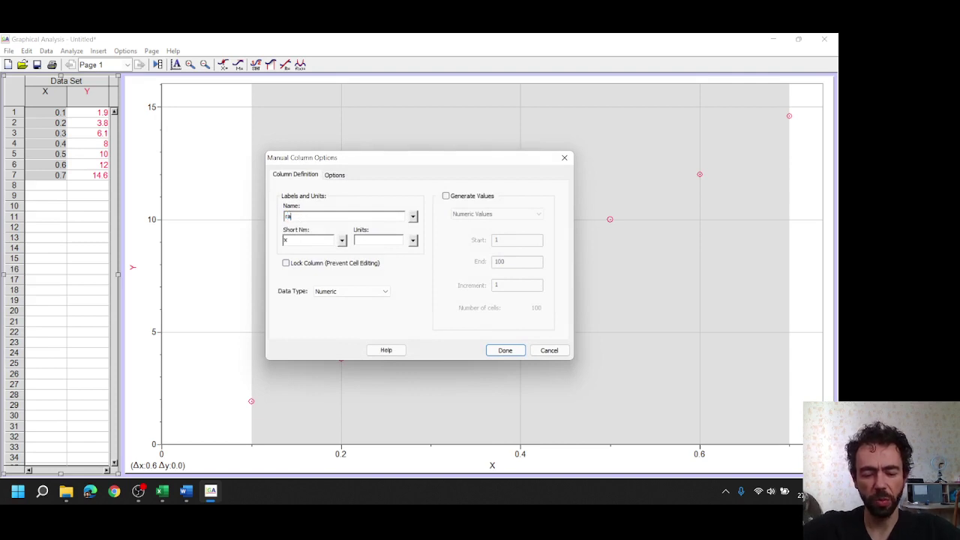
type("radius")
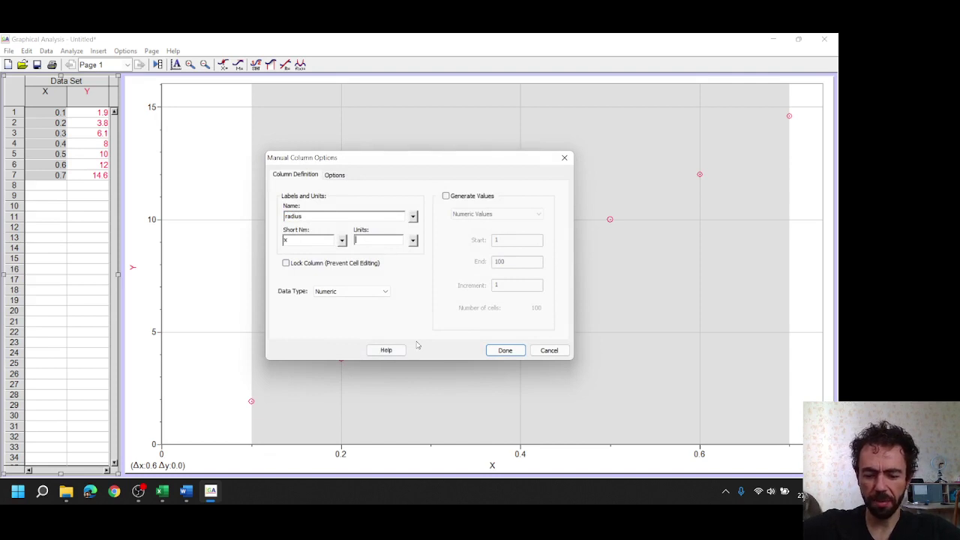
type("m")
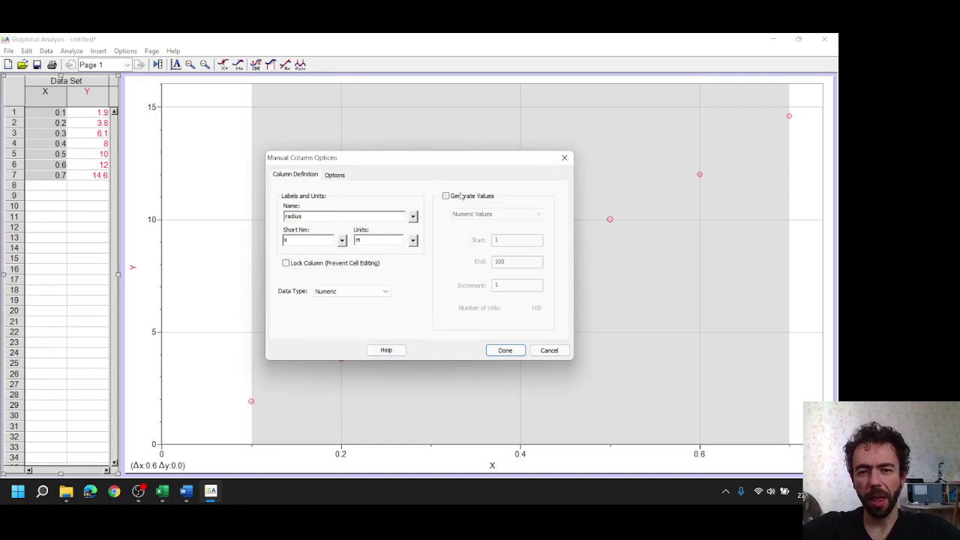
left_click(331, 177)
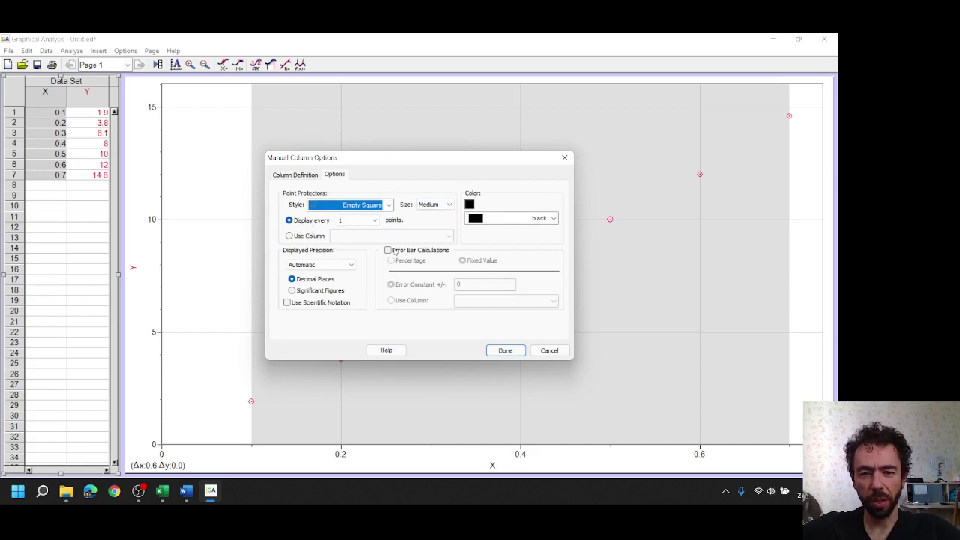
left_click(295, 175)
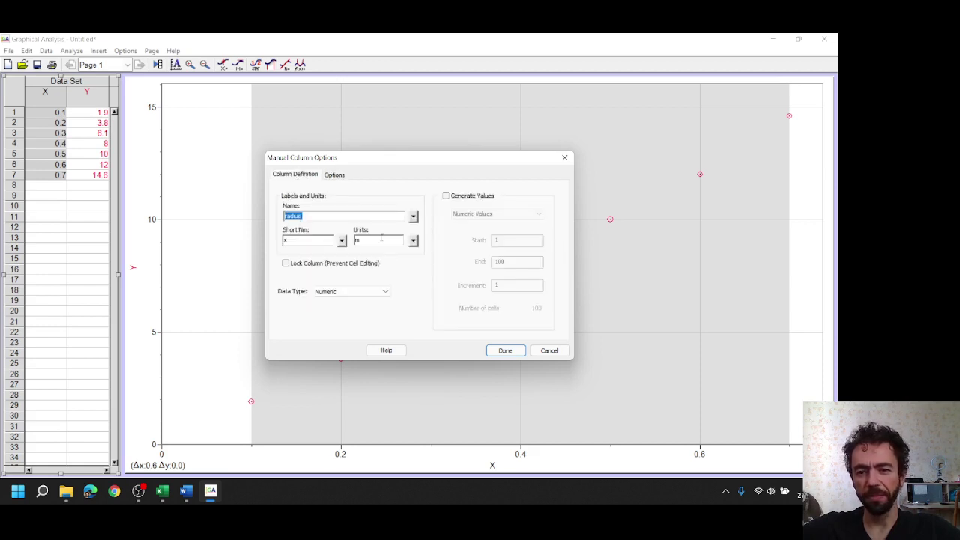
left_click(335, 176)
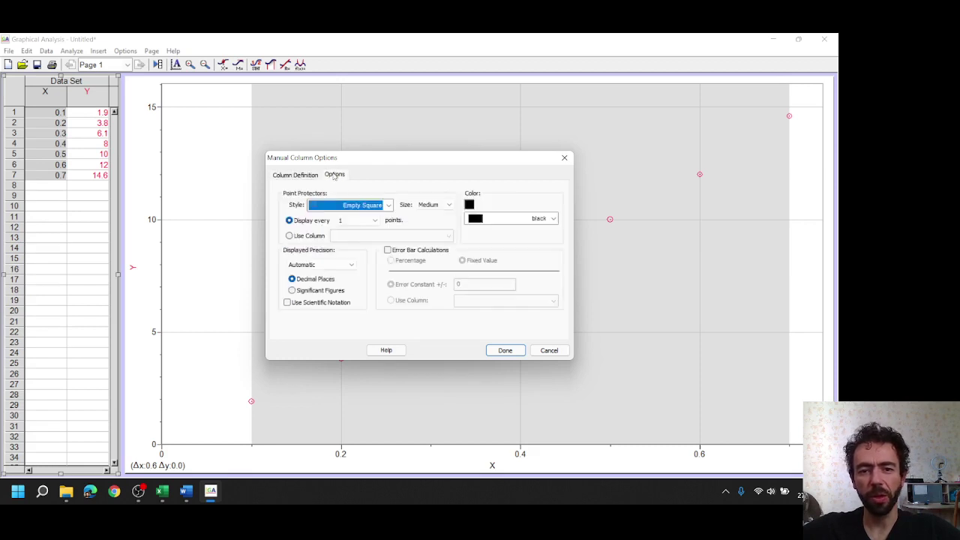
left_click(388, 251)
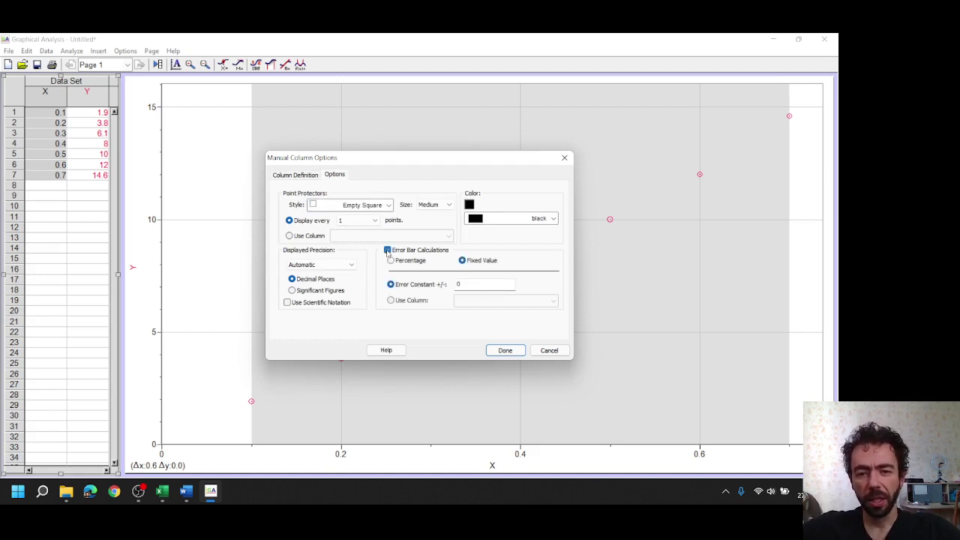
left_click(162, 491)
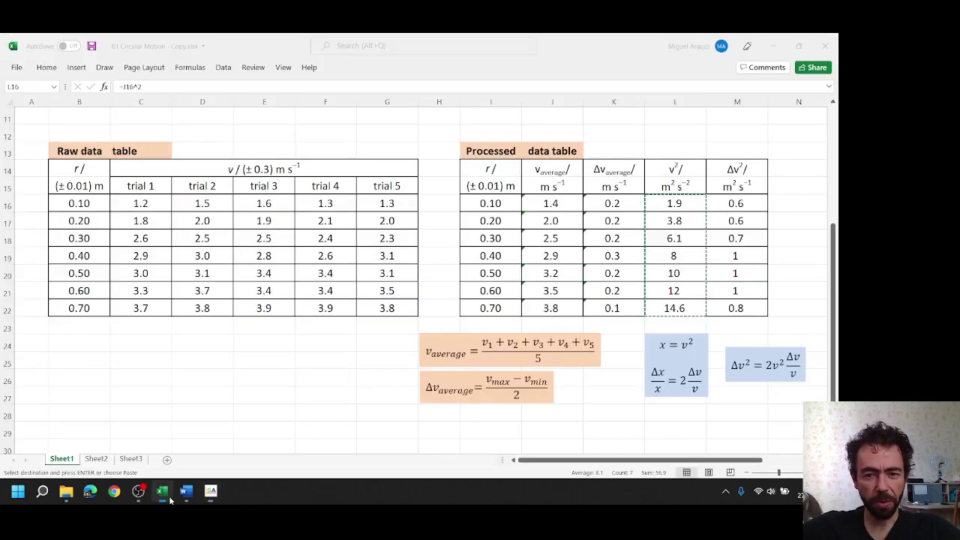
left_click(489, 190)
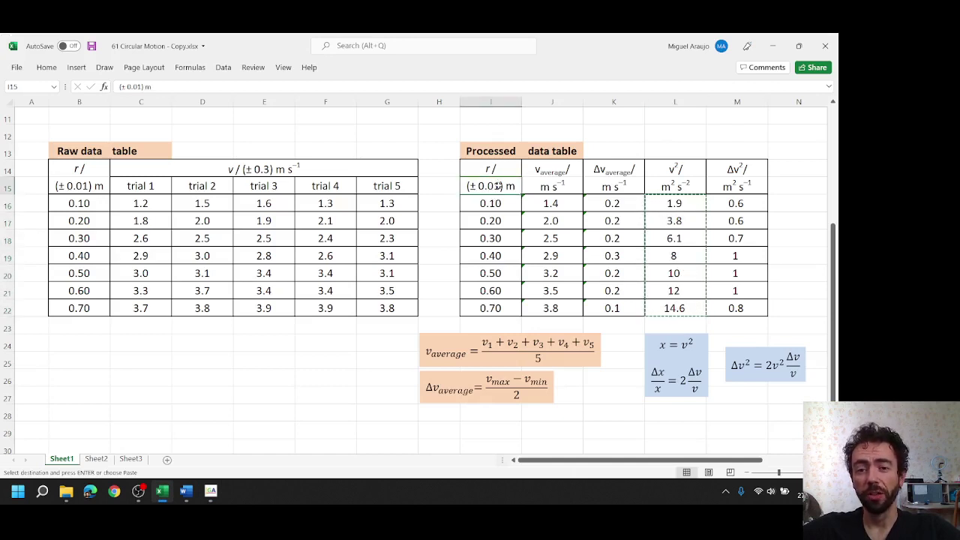
left_click(211, 490)
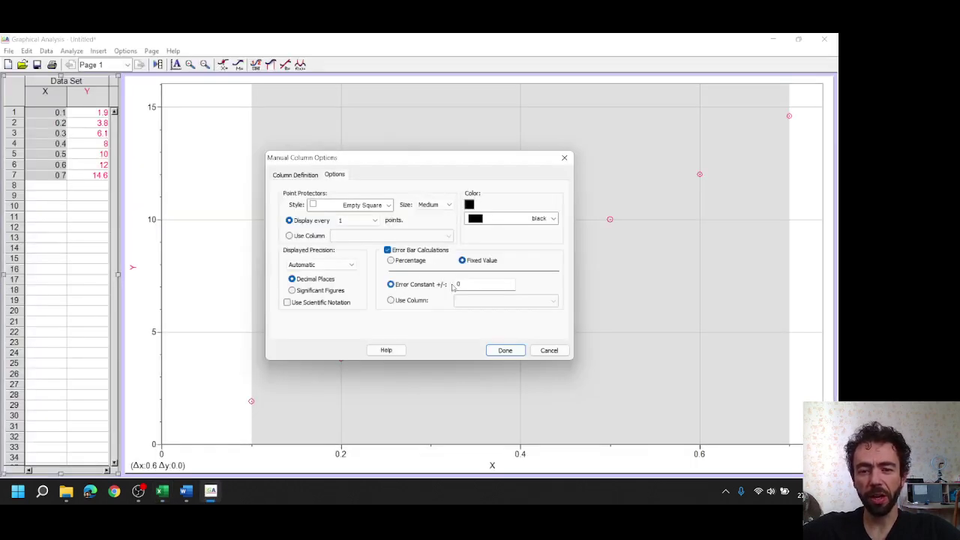
Set the radius error constant to ±0.01 m and stretch the radius axis to spread the points
left_click(480, 284)
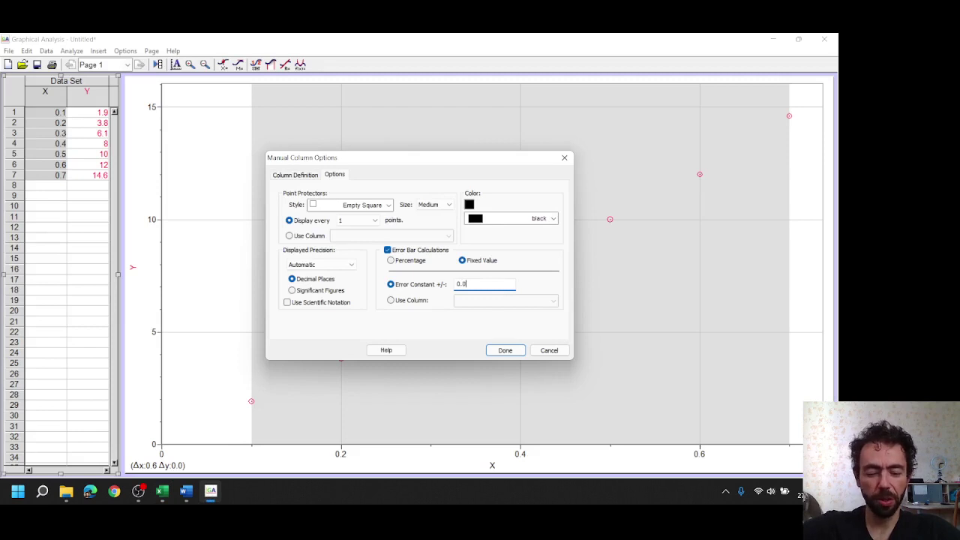
left_click(501, 350)
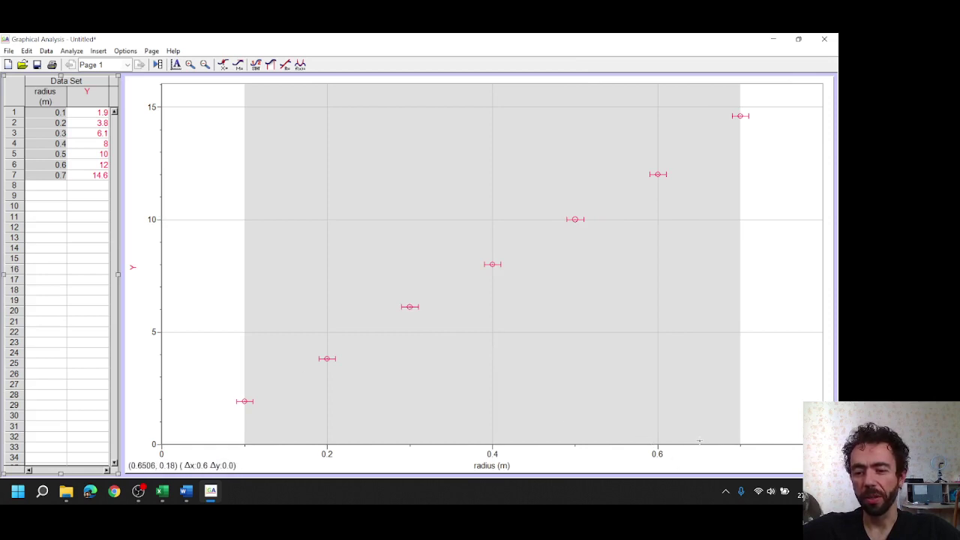
left_click_drag(697, 446, 722, 446)
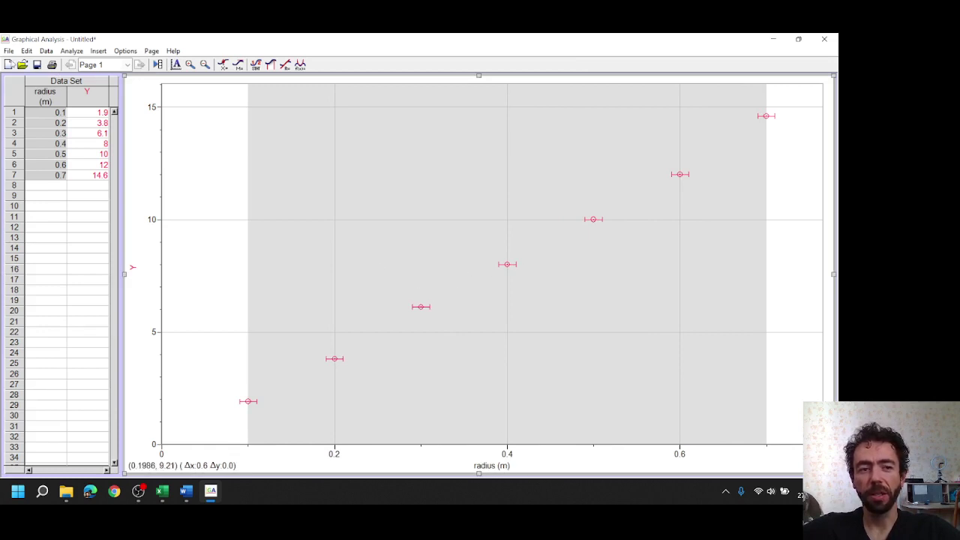
Name the Y column 'average speed squared' with units m/s and turn on its error bars
left_click(86, 99)
right_click(94, 95)
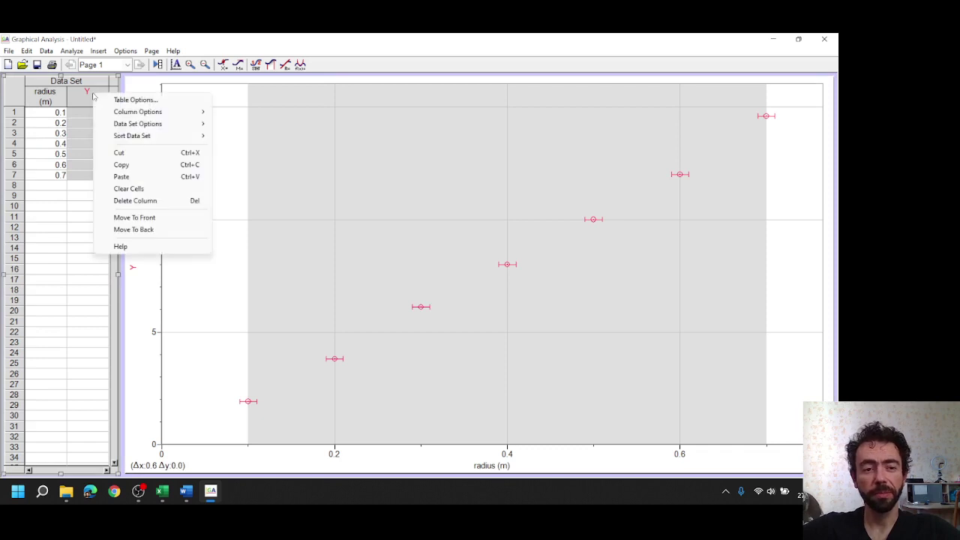
mouse_move(141, 113)
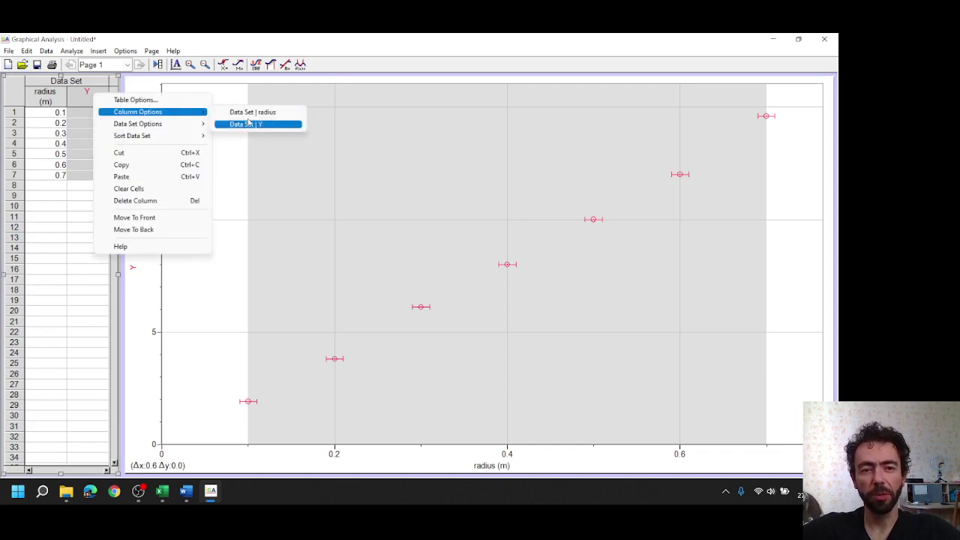
left_click(243, 123)
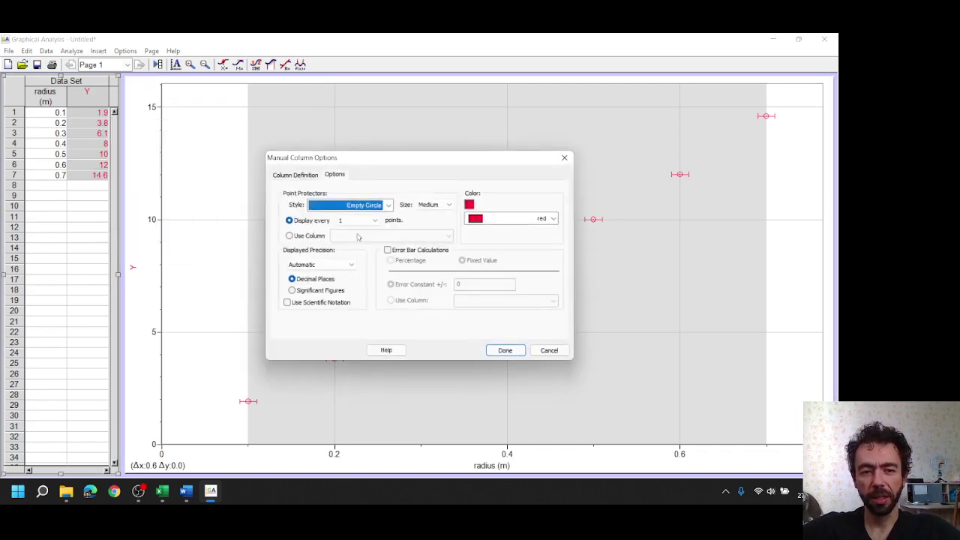
left_click(305, 175)
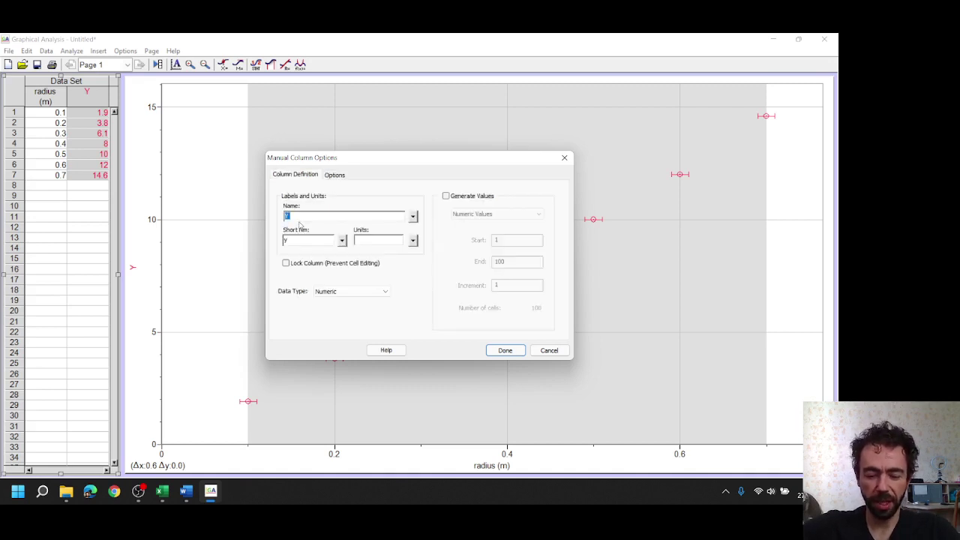
type("speed squared")
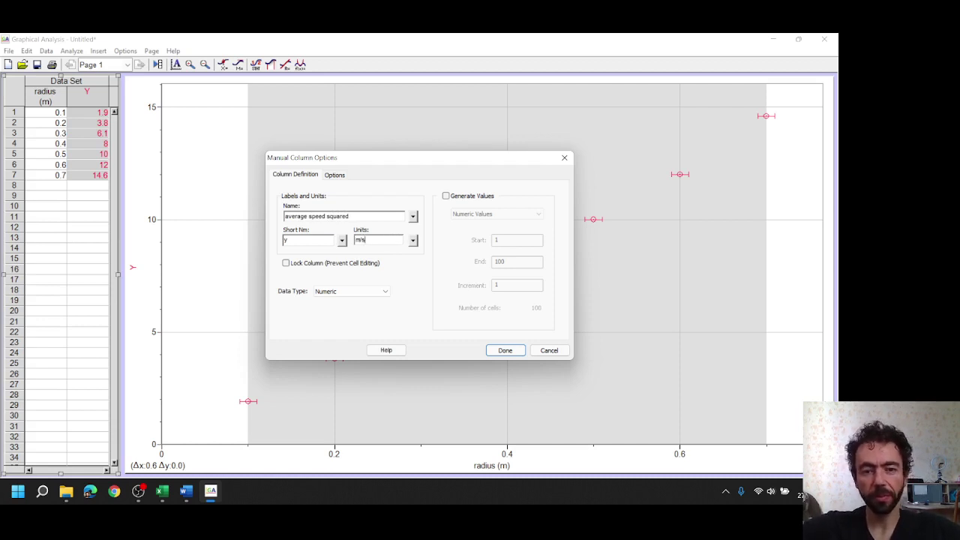
left_click(335, 175)
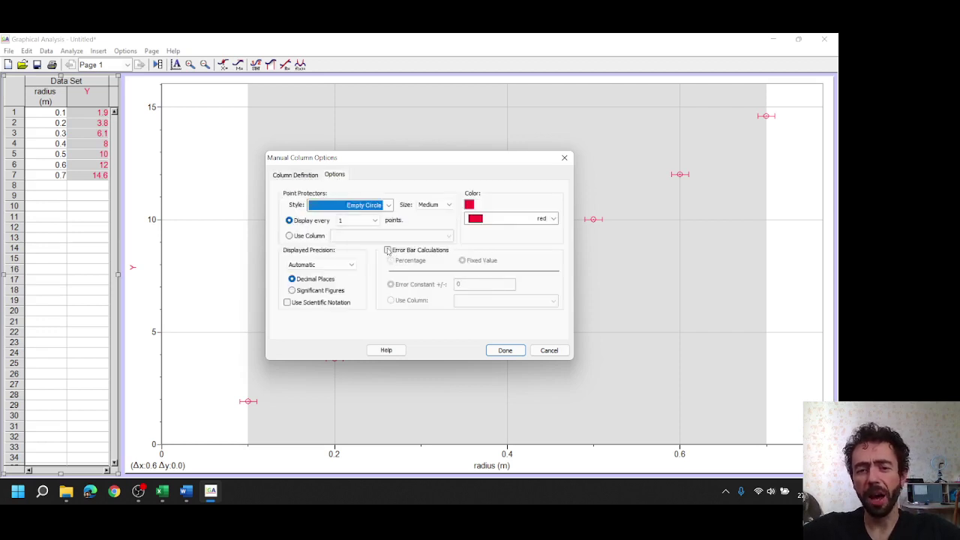
left_click(388, 250)
Look up the Δv² uncertainties in M16:M22 (0.6 to 1), then return to edit the error constant
left_click(162, 491)
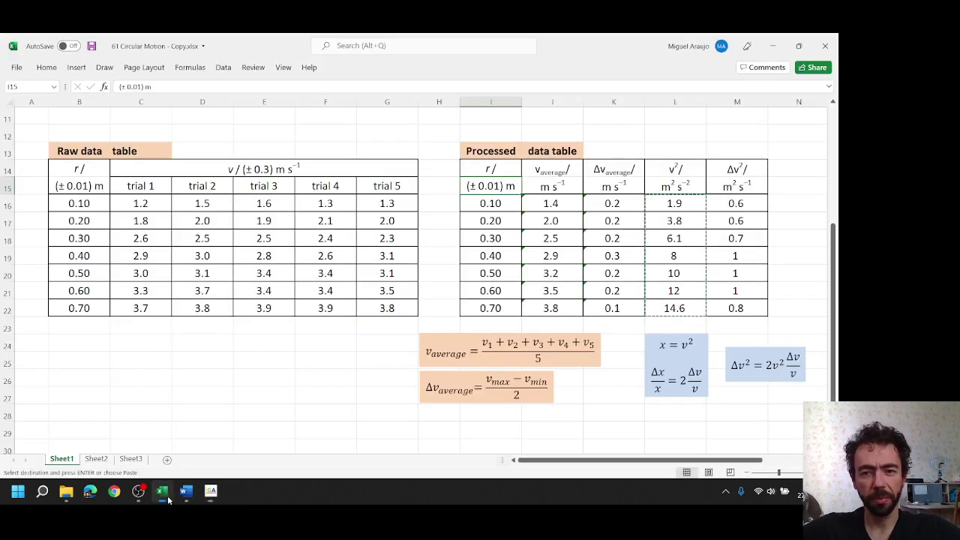
left_click(720, 204)
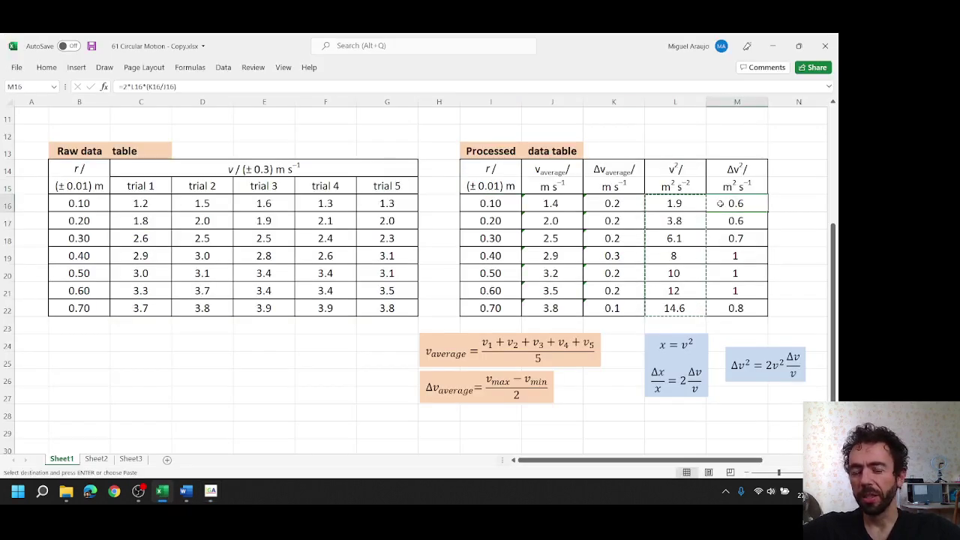
left_click_drag(719, 203, 735, 308)
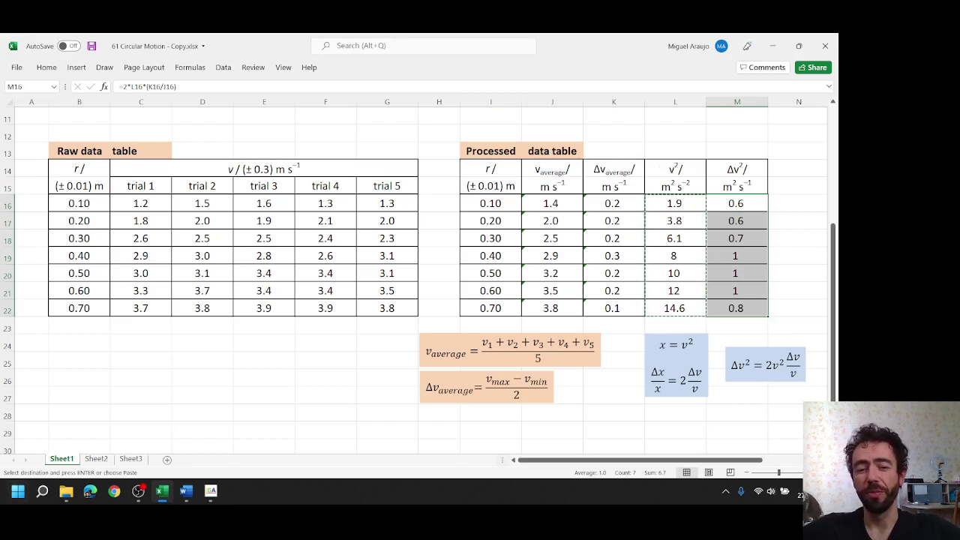
left_click(211, 491)
left_click(482, 286)
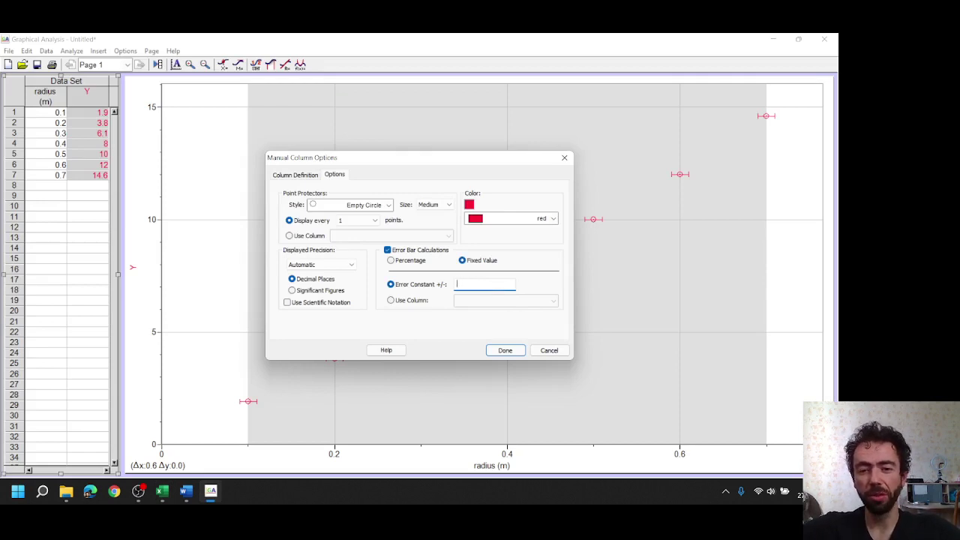
Try applying the Y column settings, dismissing the error constant warnings each time
left_click(293, 174)
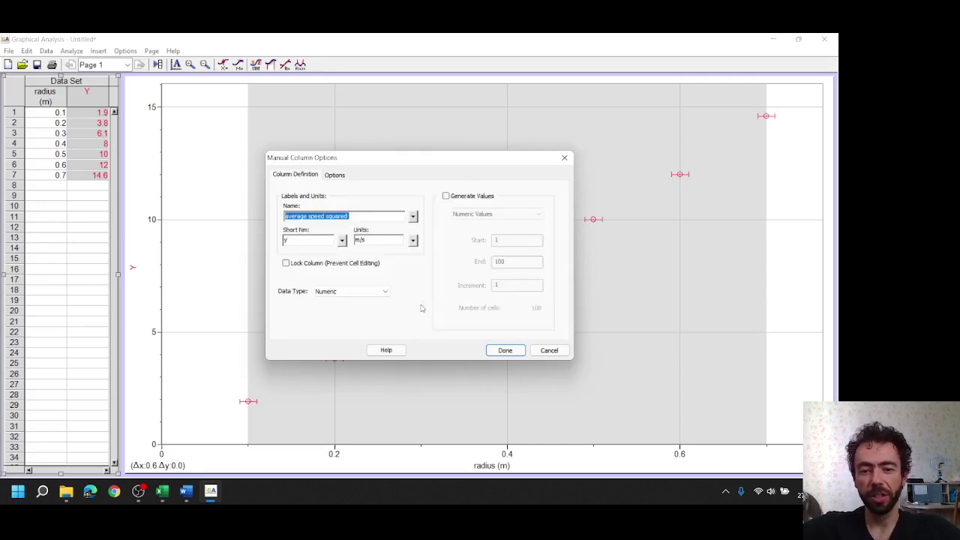
left_click(505, 350)
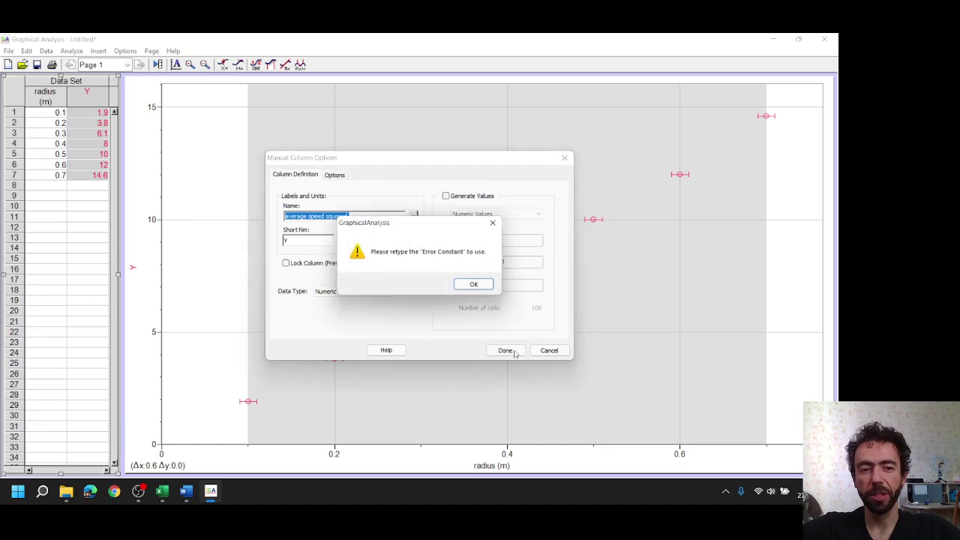
left_click(474, 284)
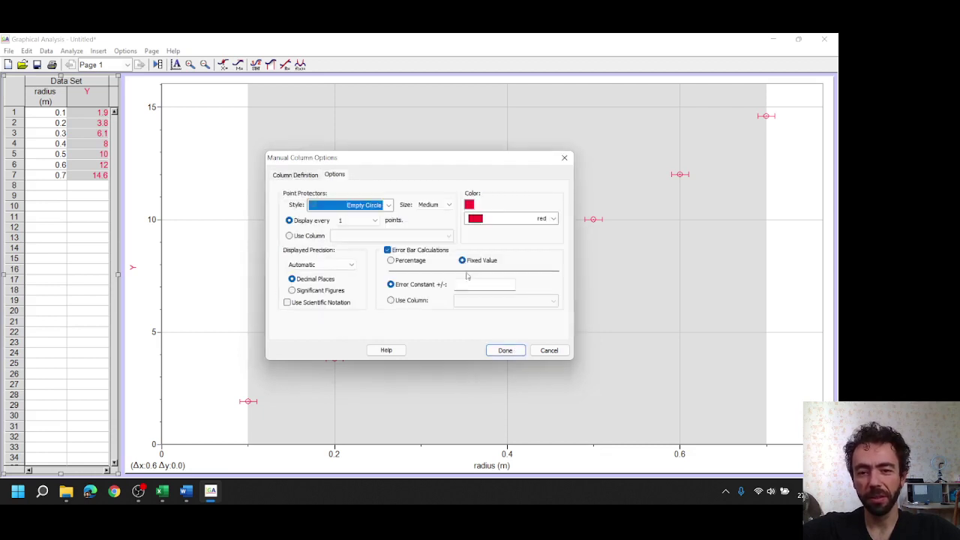
left_click(387, 250)
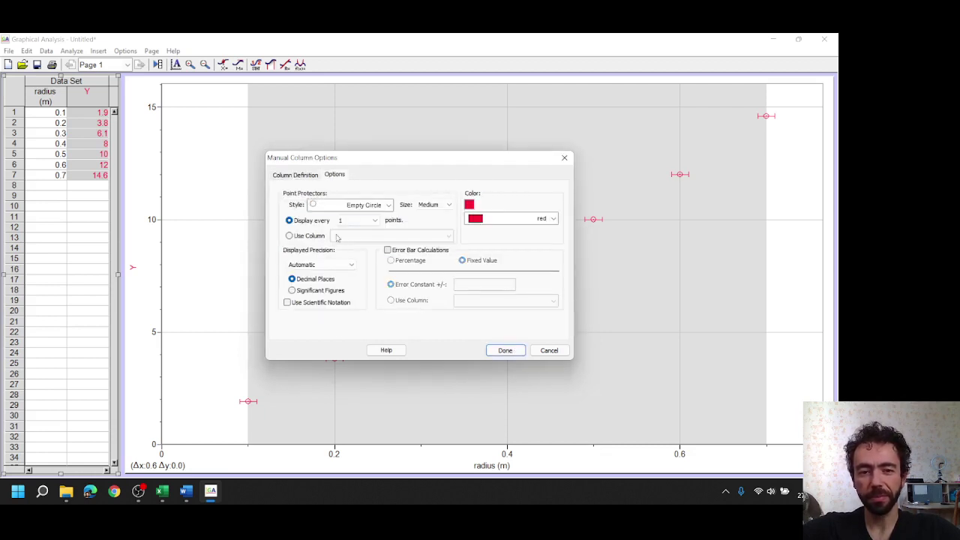
left_click(306, 177)
left_click(505, 351)
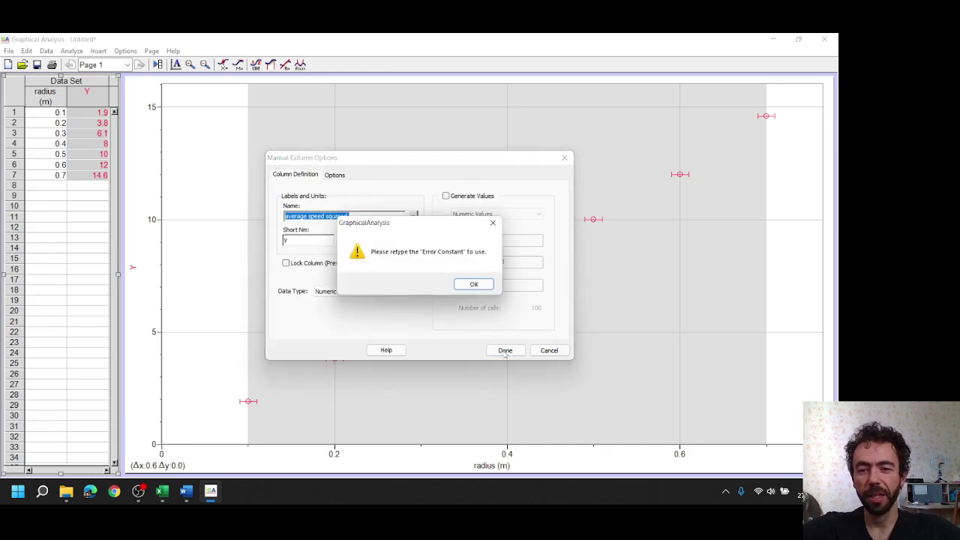
left_click(472, 285)
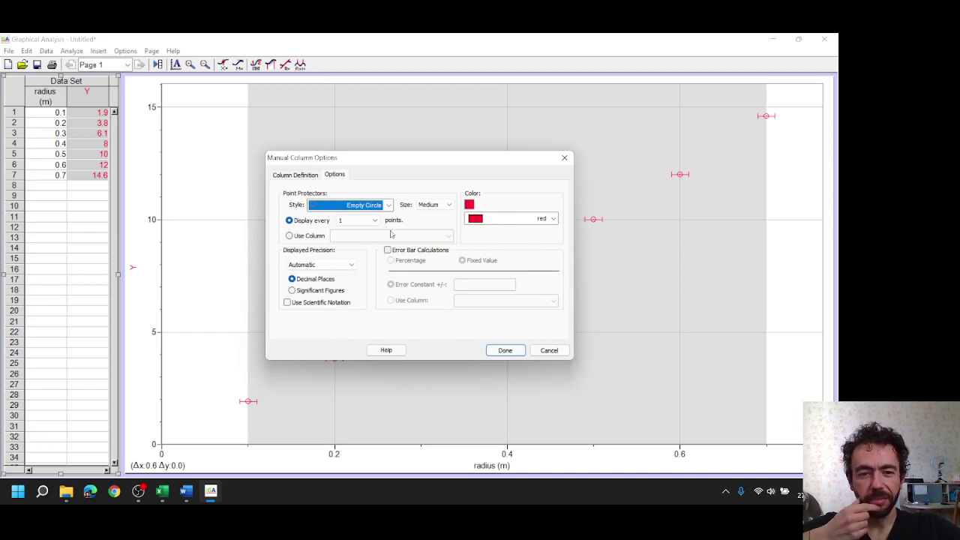
Switch off Y error bars and apply the average speed squared name with m/s units
left_click(296, 175)
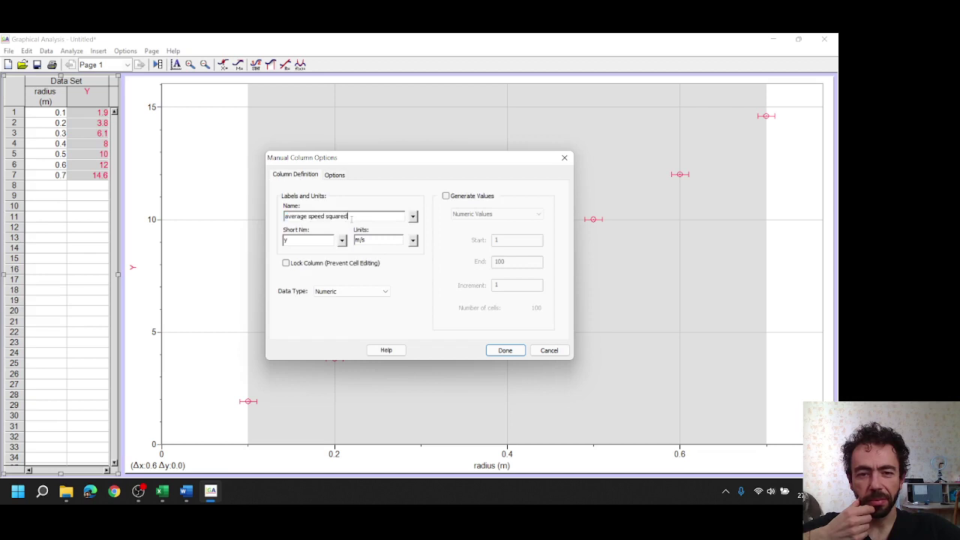
left_click(516, 351)
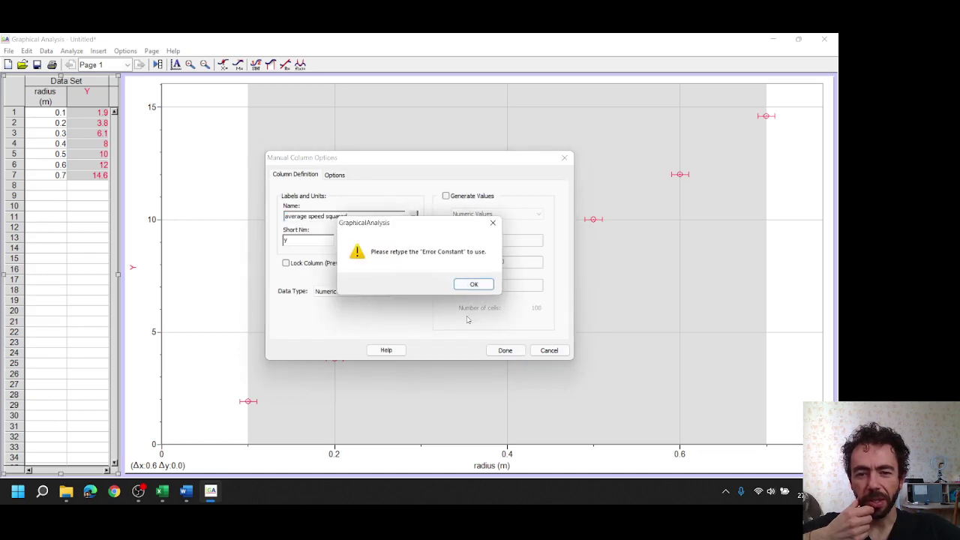
left_click(468, 285)
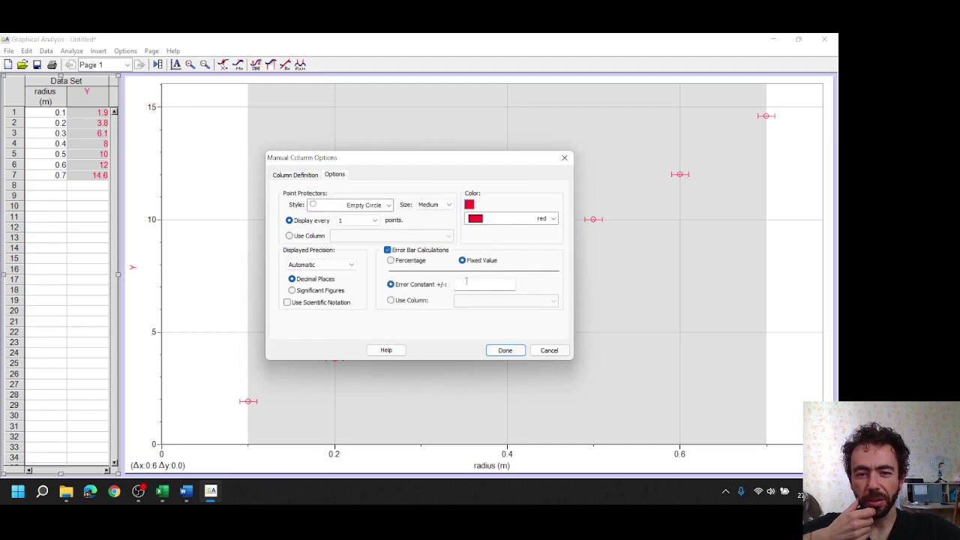
left_click(465, 282)
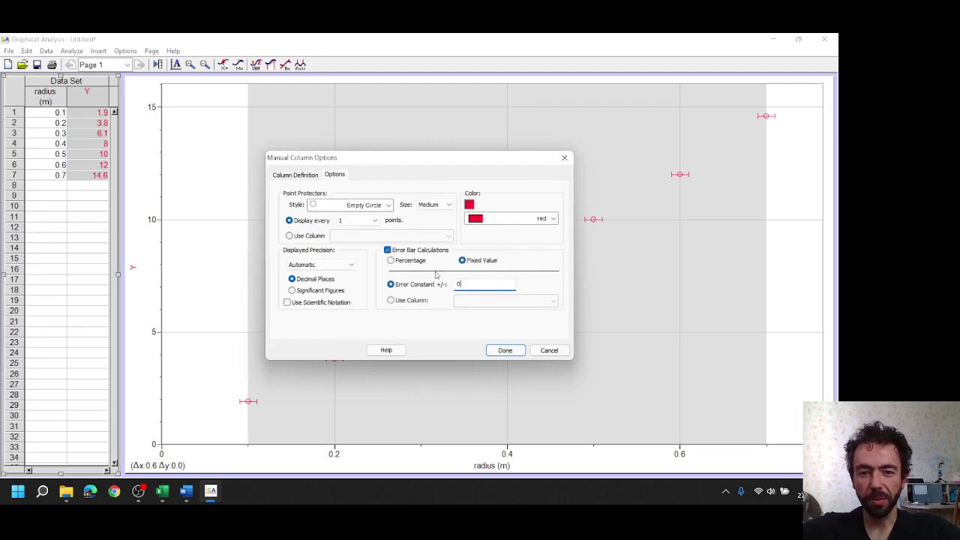
left_click(389, 250)
left_click(507, 350)
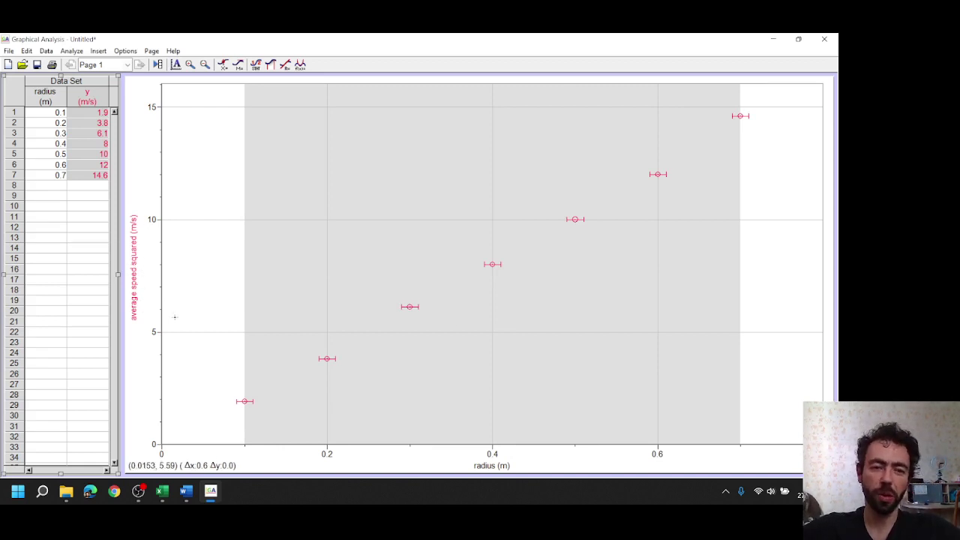
Change the average speed squared column units to m2/s2, then bring Excel forward
right_click(82, 106)
mouse_move(141, 124)
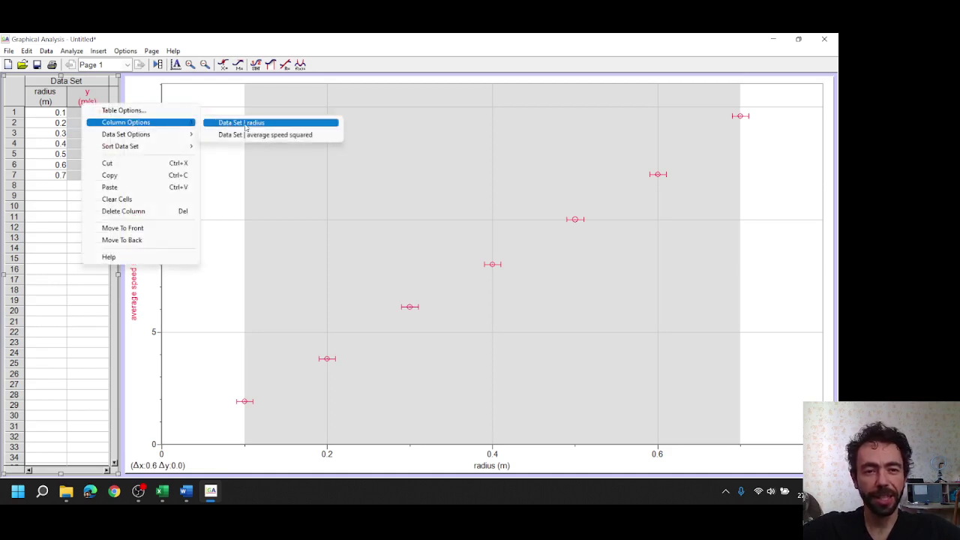
left_click(255, 135)
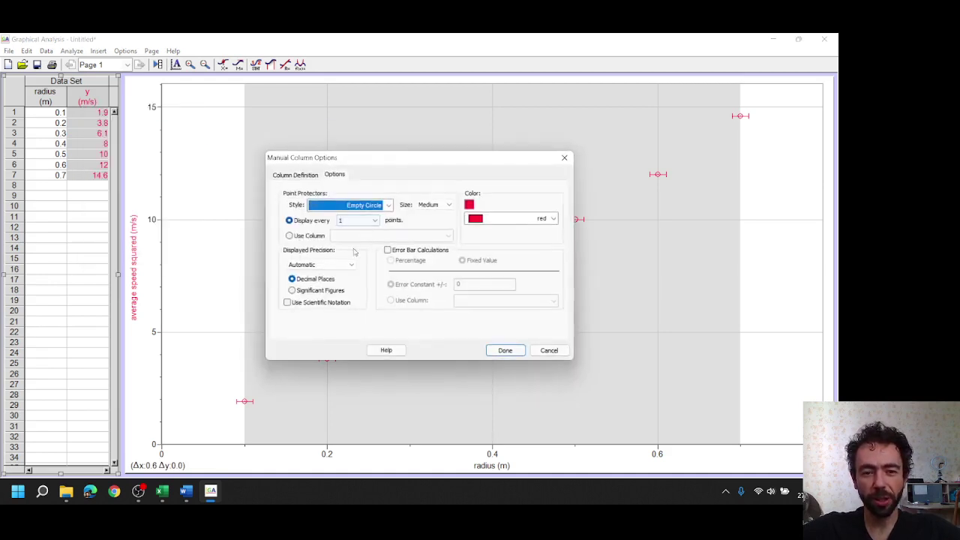
left_click(308, 176)
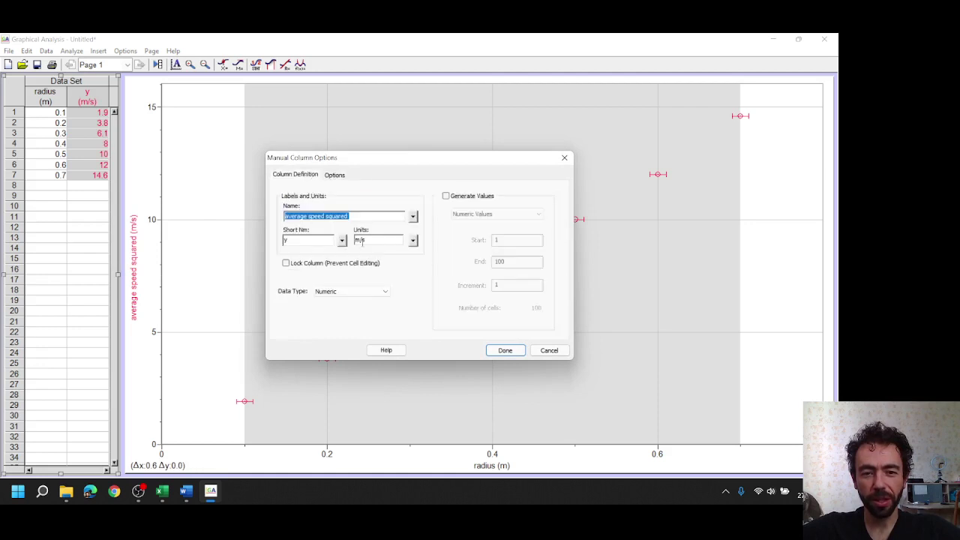
left_click(360, 241)
type("2/s")
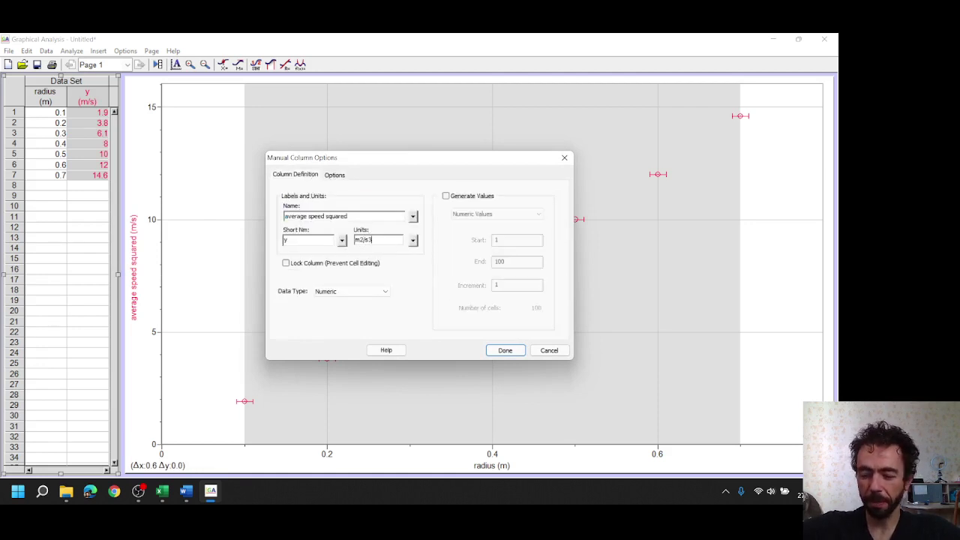
type("2")
left_click(495, 351)
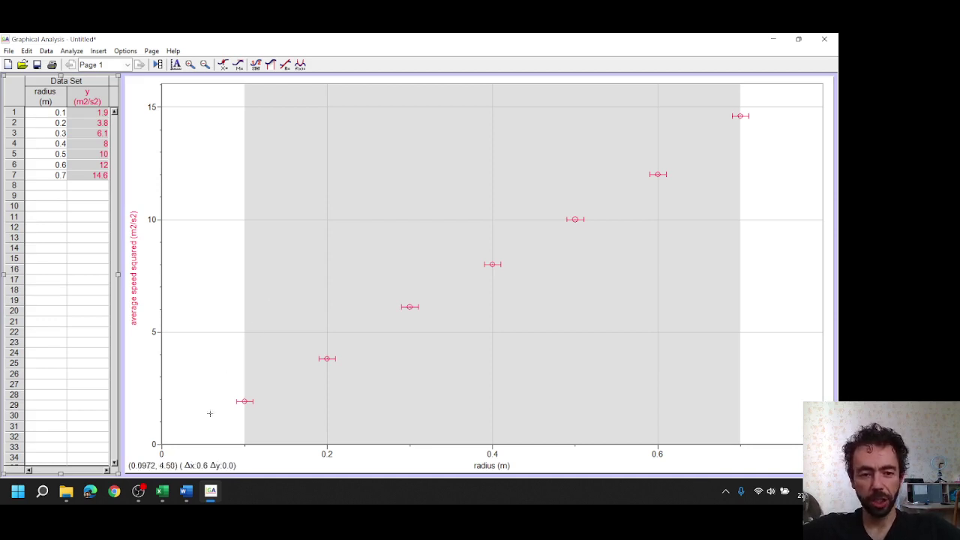
left_click(162, 491)
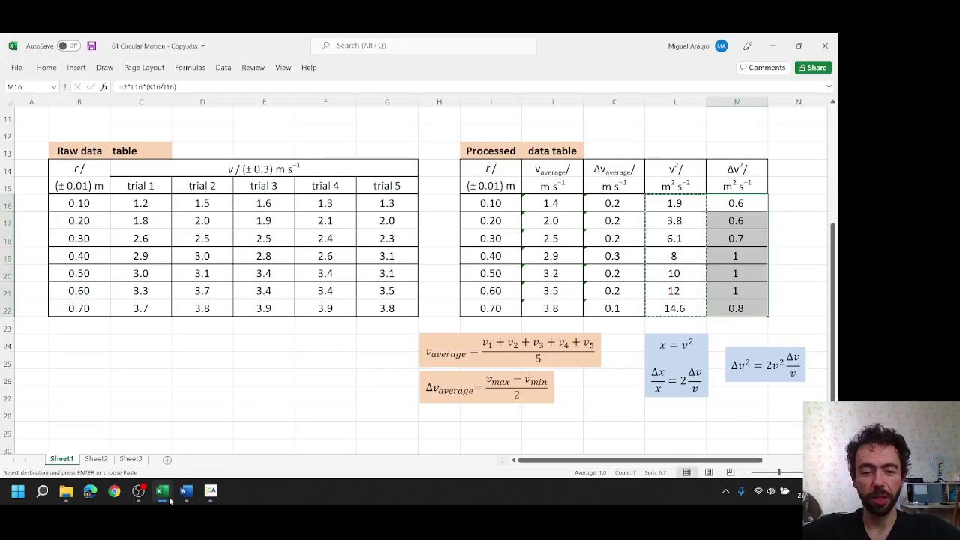
Add an empty manual column named 'abs. unc.' beside the v² (m2/s2) column
left_click(210, 492)
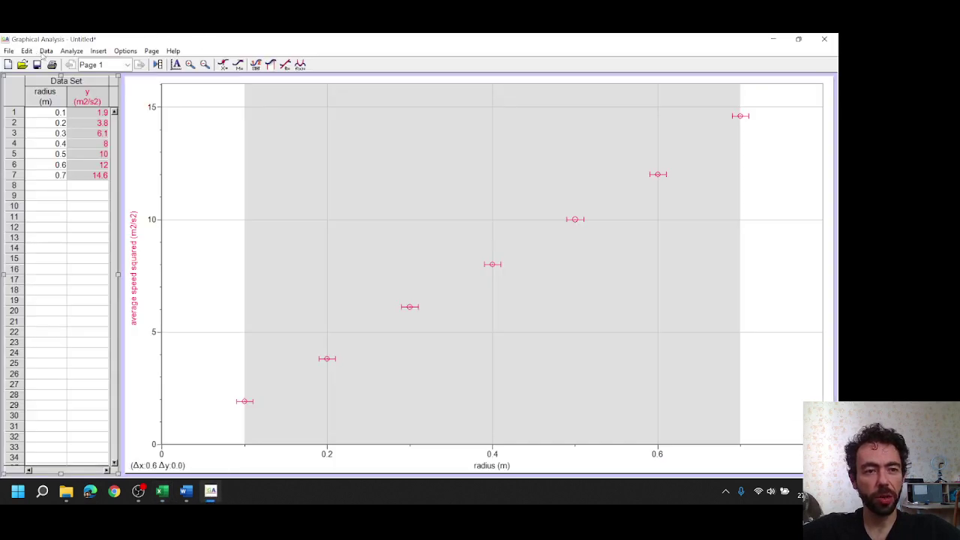
left_click(45, 52)
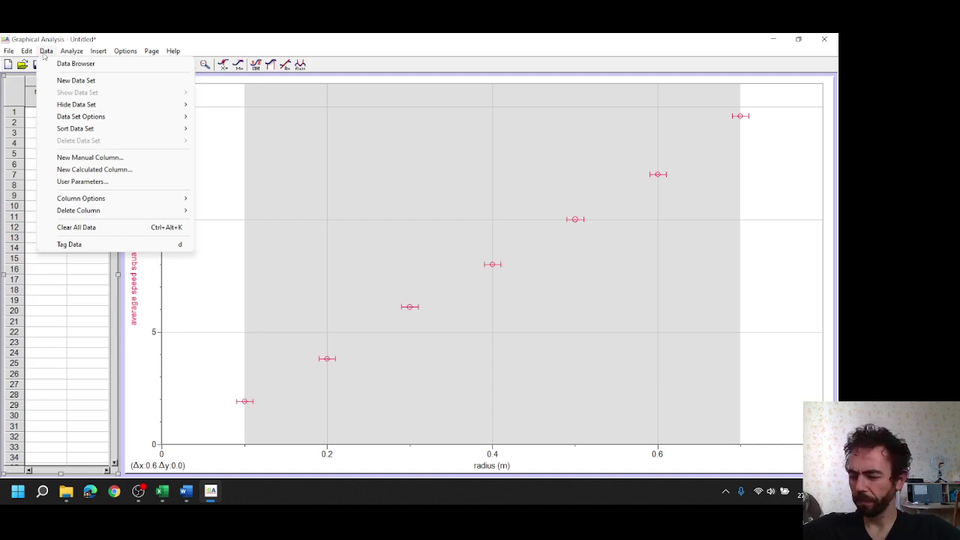
left_click(110, 158)
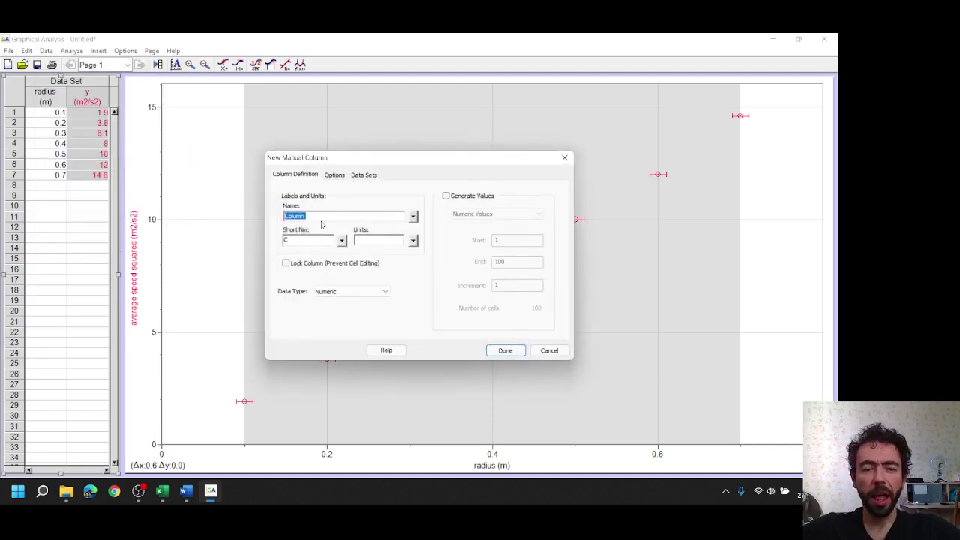
type("abs. unc")
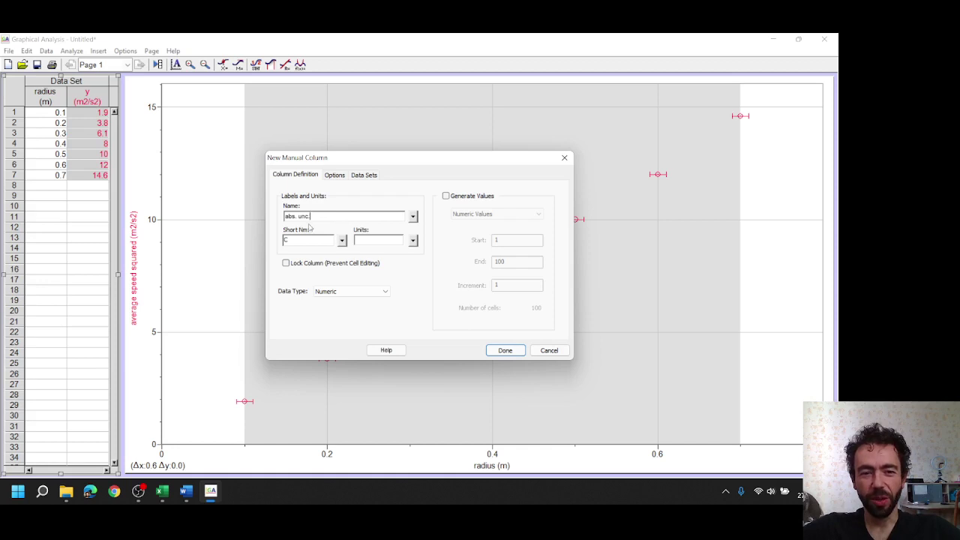
left_click(502, 351)
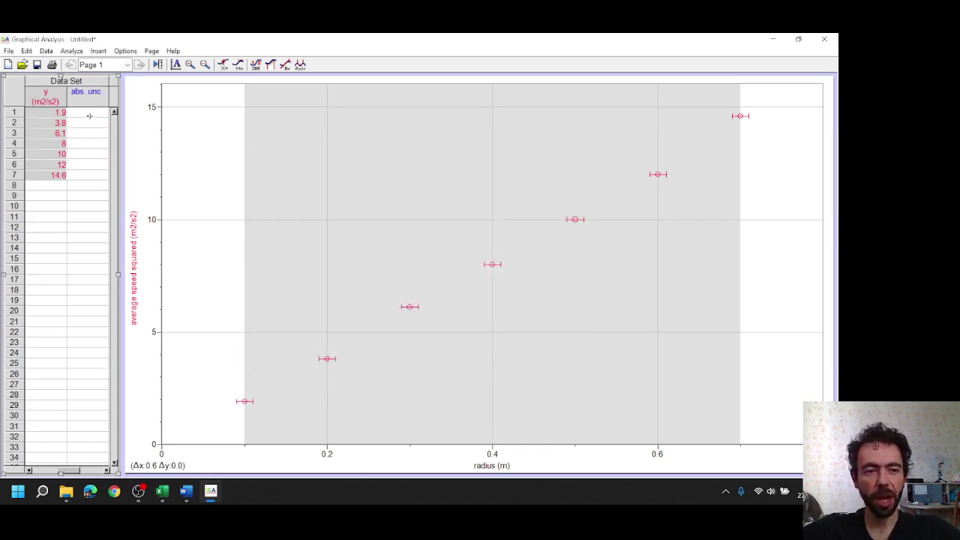
left_click(89, 114)
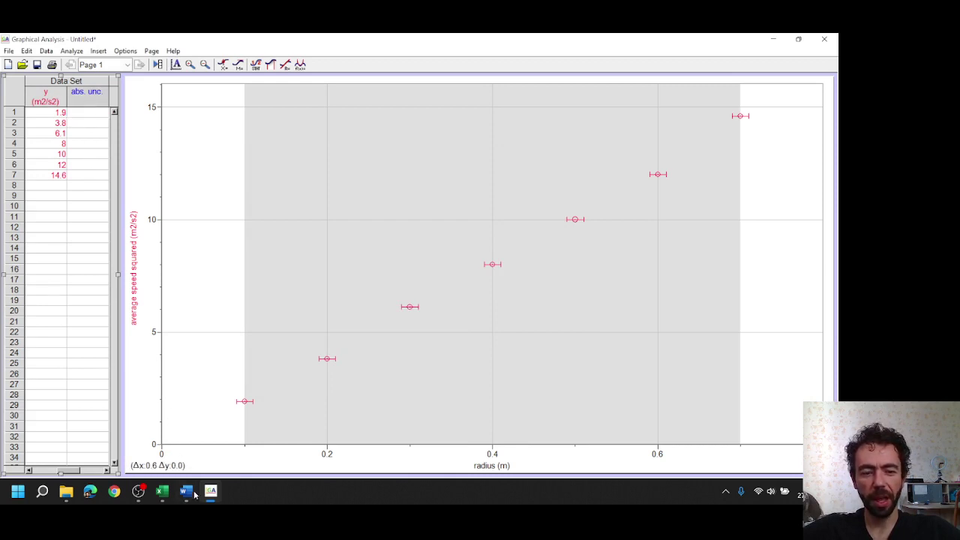
Copy the Δv² uncertainties (0.6 to 1) from Excel cells M16:M22
left_click(162, 492)
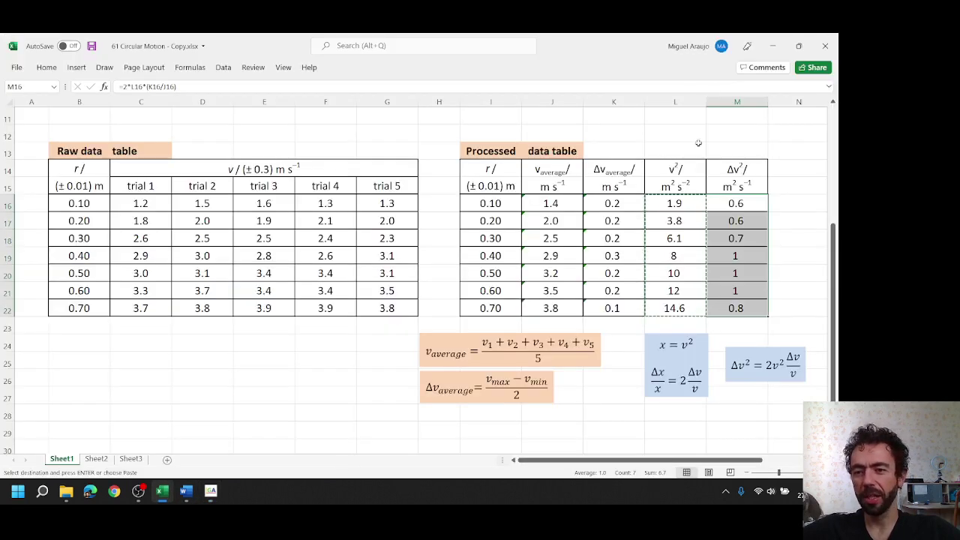
left_click(732, 208)
left_click_drag(733, 208, 731, 307)
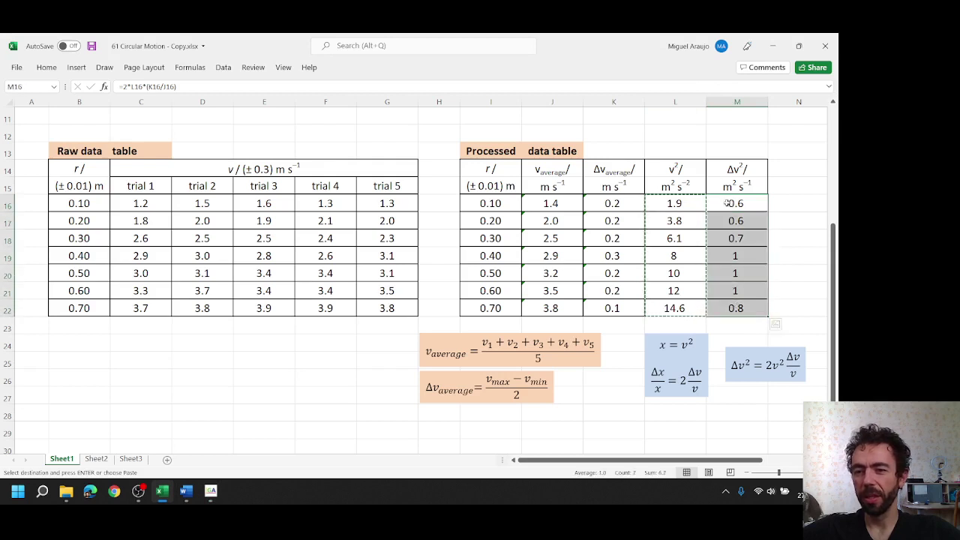
key("ctrl+c")
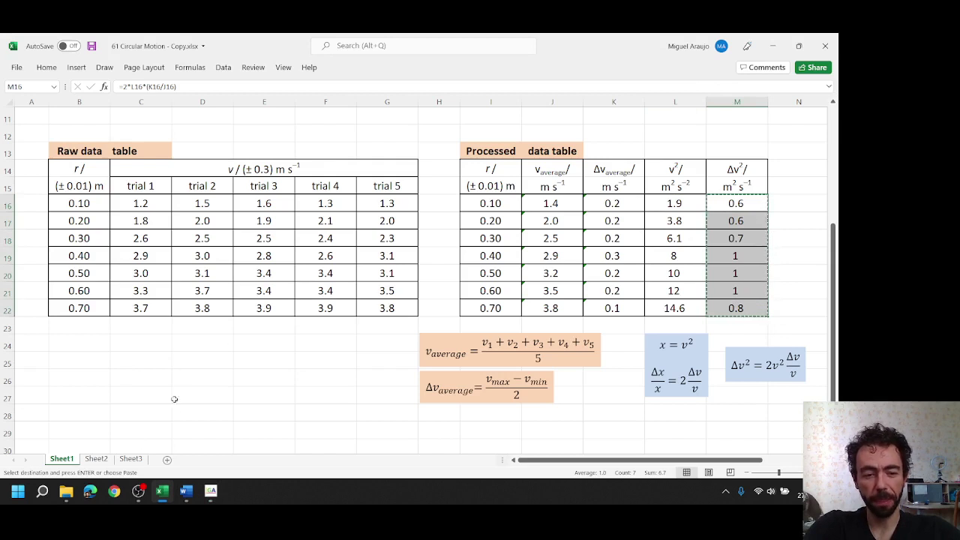
Paste the uncertainties 0.6, 0.6, 0.7, 1, 1, 1, 0.8 into the abs. unc. column
left_click(211, 490)
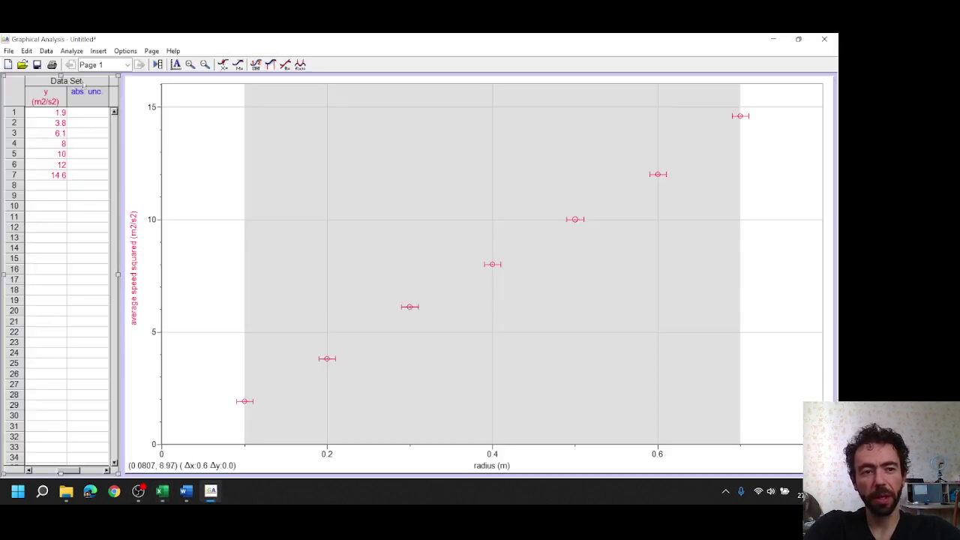
left_click(78, 112)
key("ctrl+v")
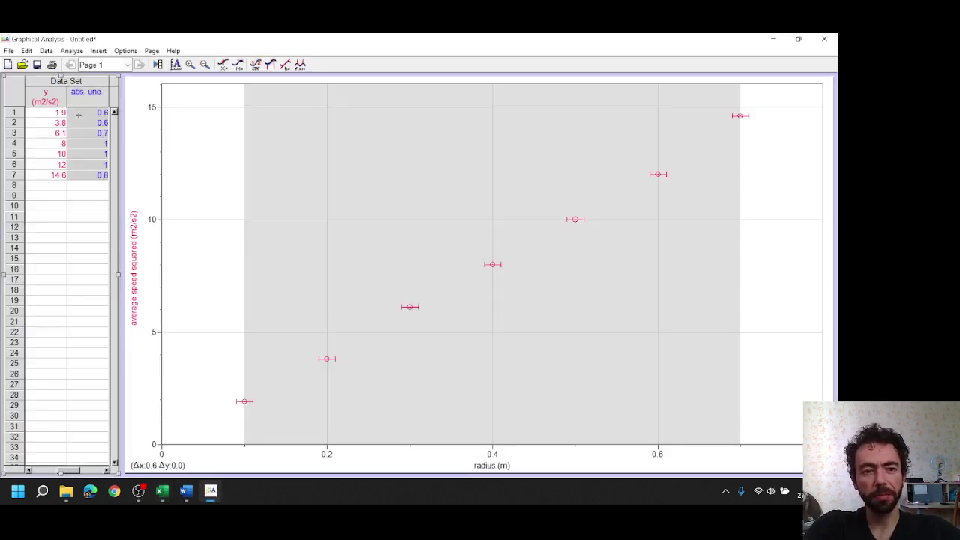
Turn on error bars for average speed squared, sized from the abs. unc. column
right_click(45, 92)
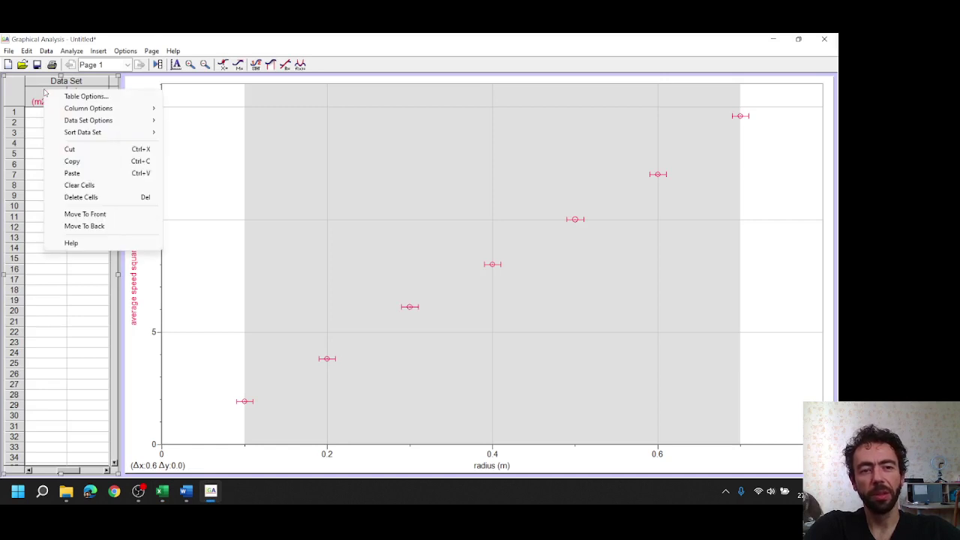
mouse_move(154, 111)
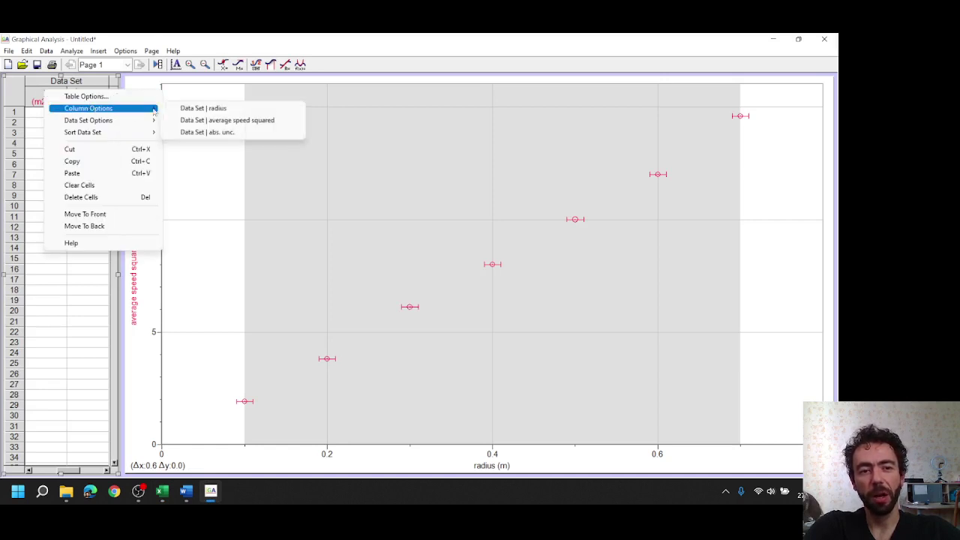
left_click(220, 122)
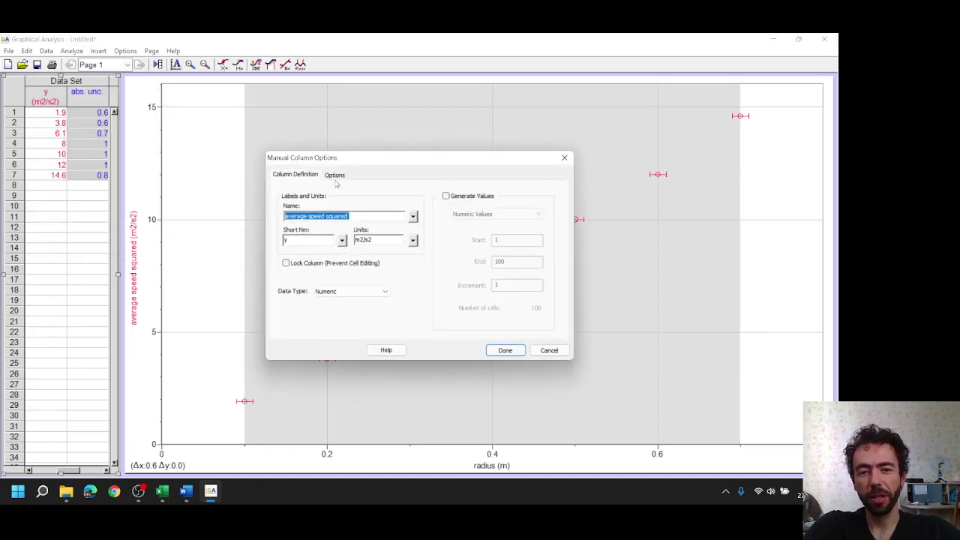
left_click(336, 174)
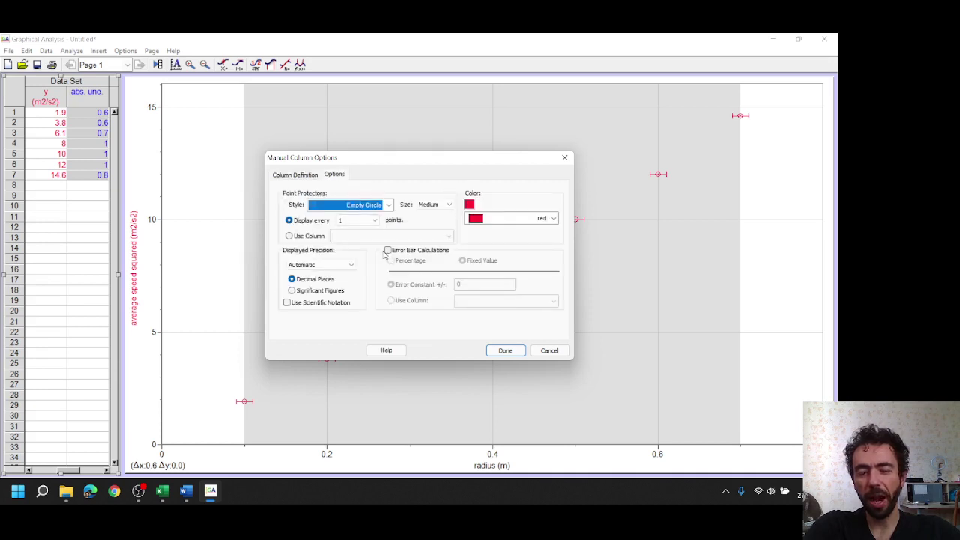
left_click(388, 249)
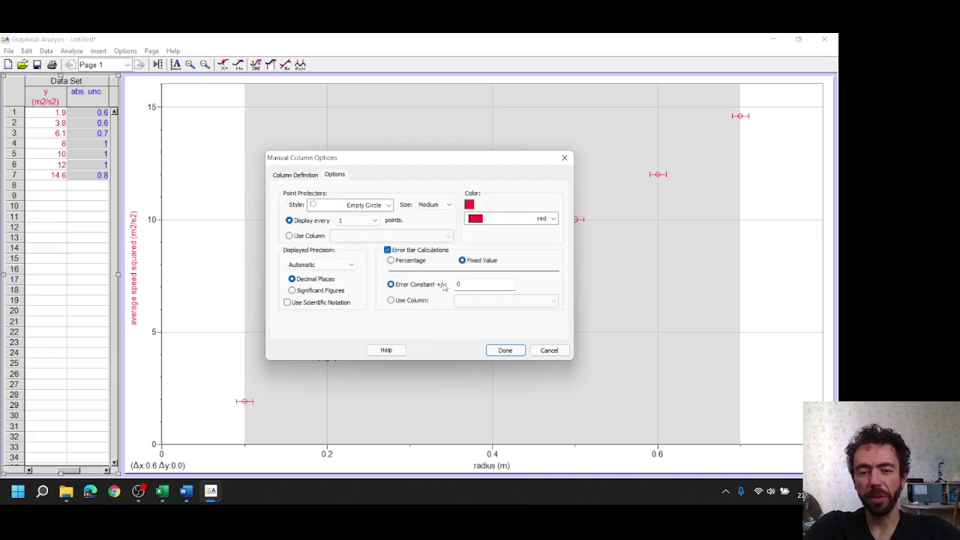
left_click(390, 300)
left_click(552, 301)
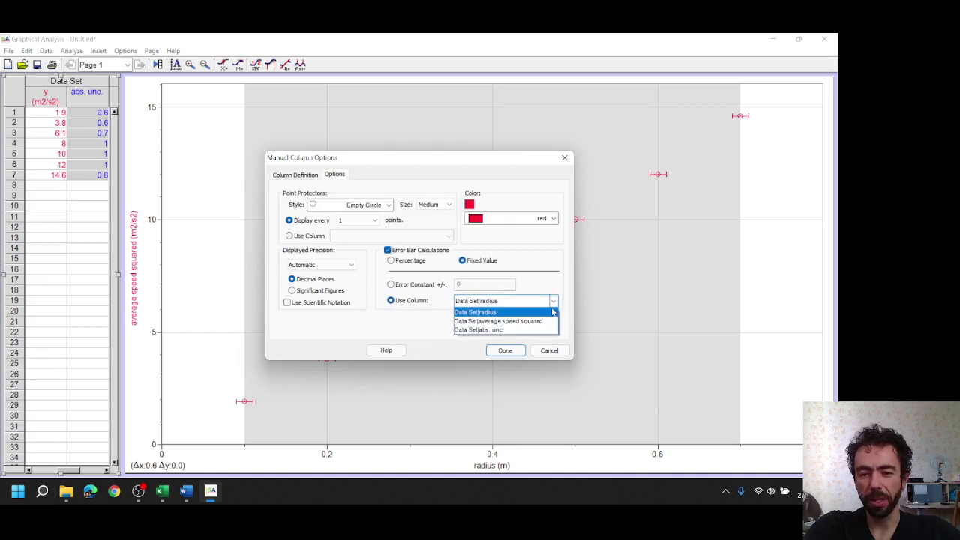
left_click(495, 331)
left_click(500, 353)
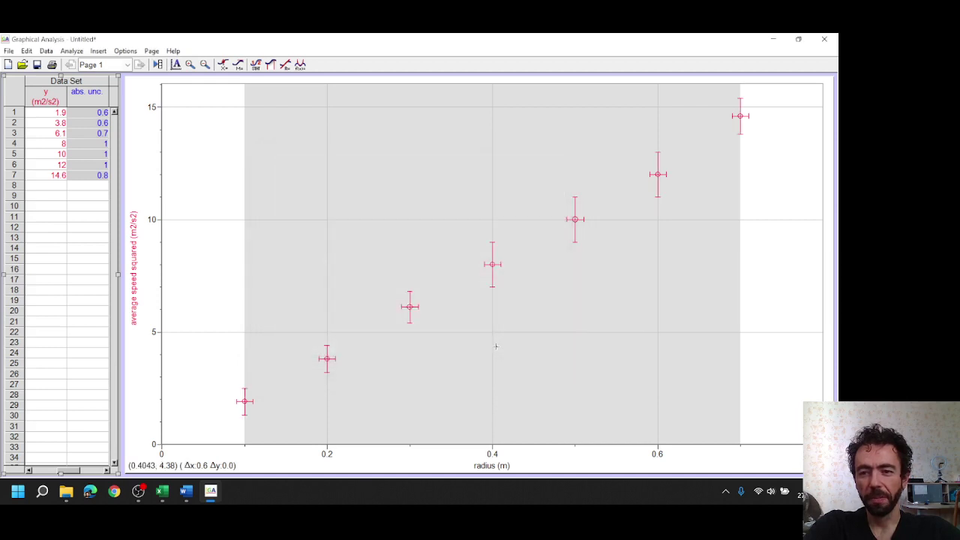
left_click(247, 386)
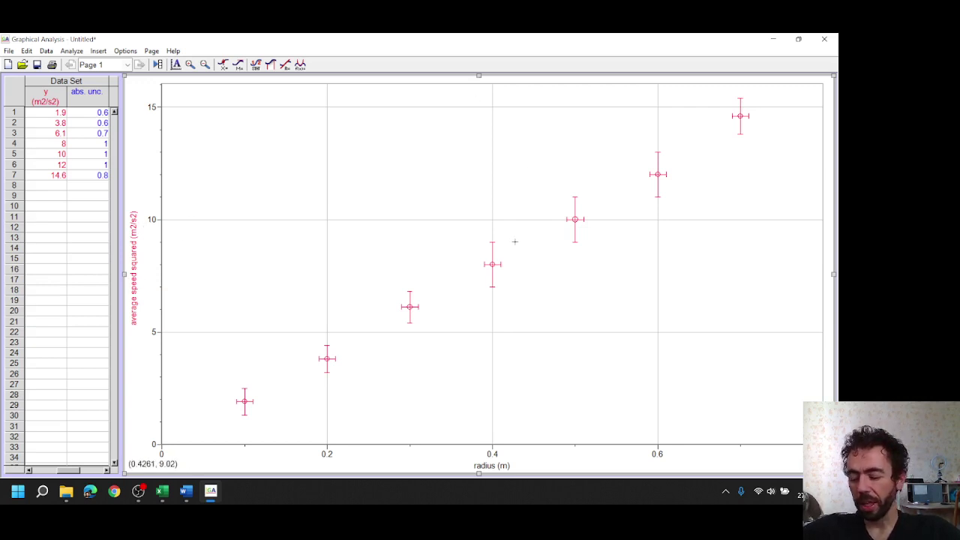
Add a linear fit of v² against radius and move its statistics box aside
left_click(72, 51)
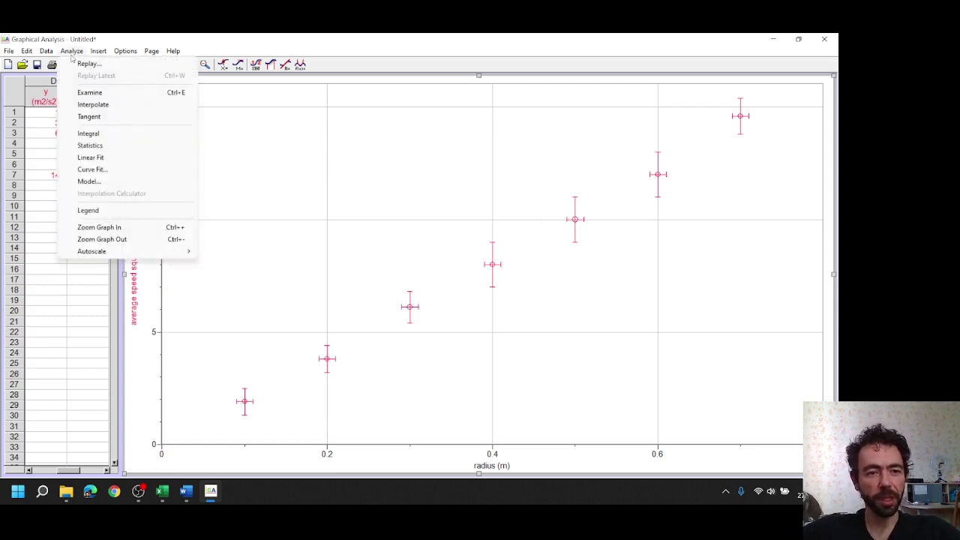
left_click(91, 157)
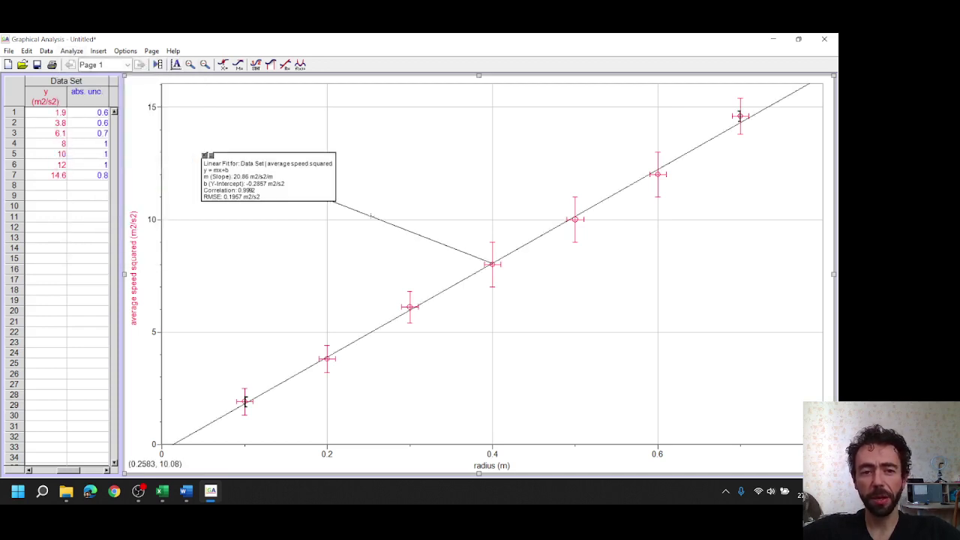
left_click_drag(290, 188, 397, 205)
double_click(422, 203)
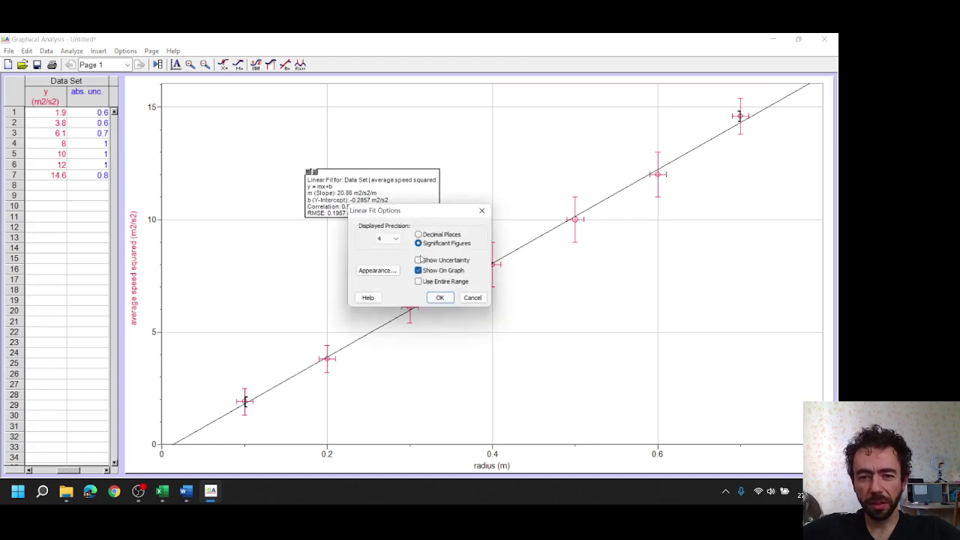
left_click(493, 176)
left_click(472, 298)
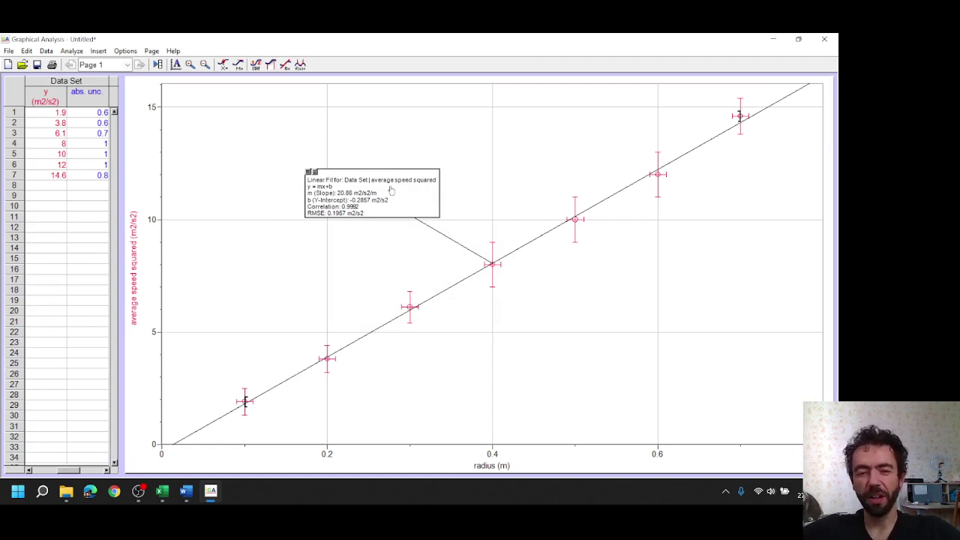
left_click_drag(398, 201, 380, 188)
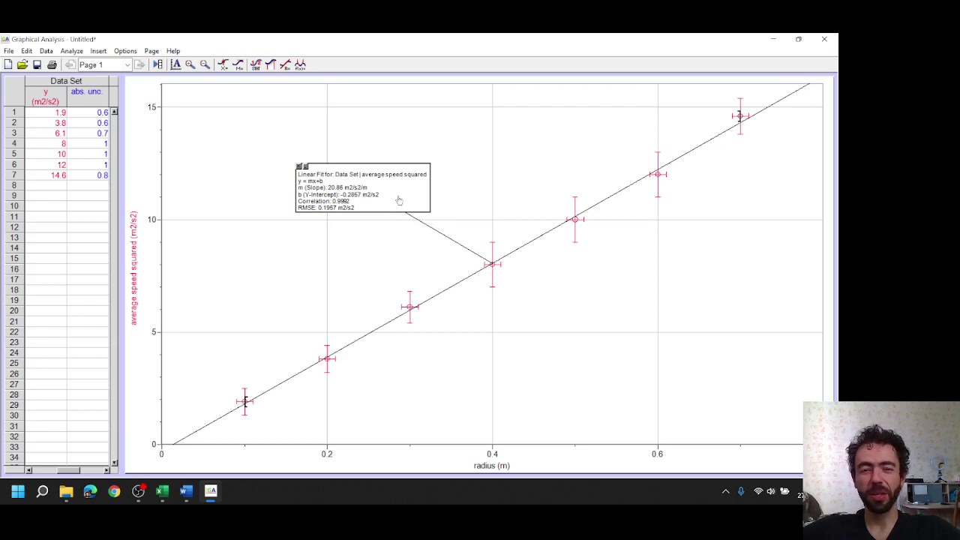
Enlarge the linear fit box text to font size 12
double_click(399, 200)
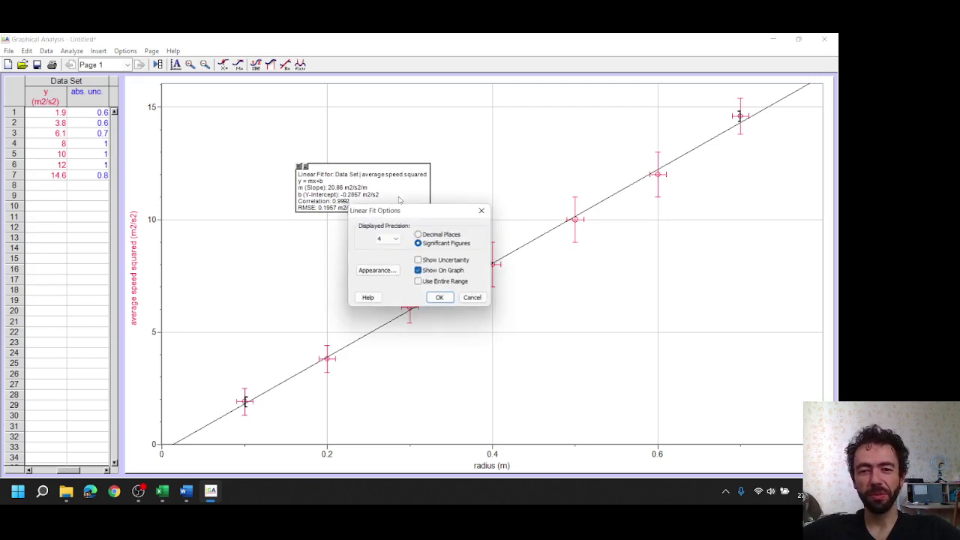
left_click(377, 270)
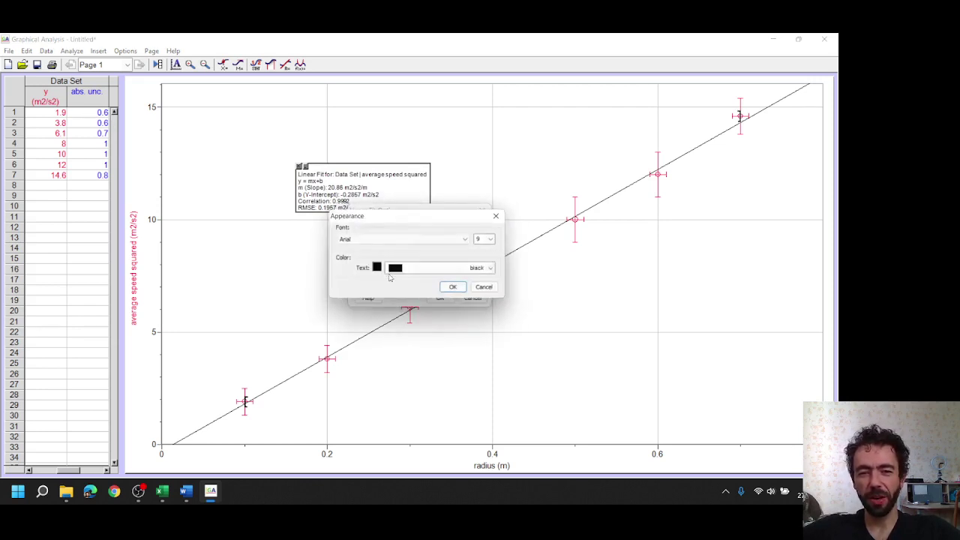
left_click(497, 240)
left_click(488, 279)
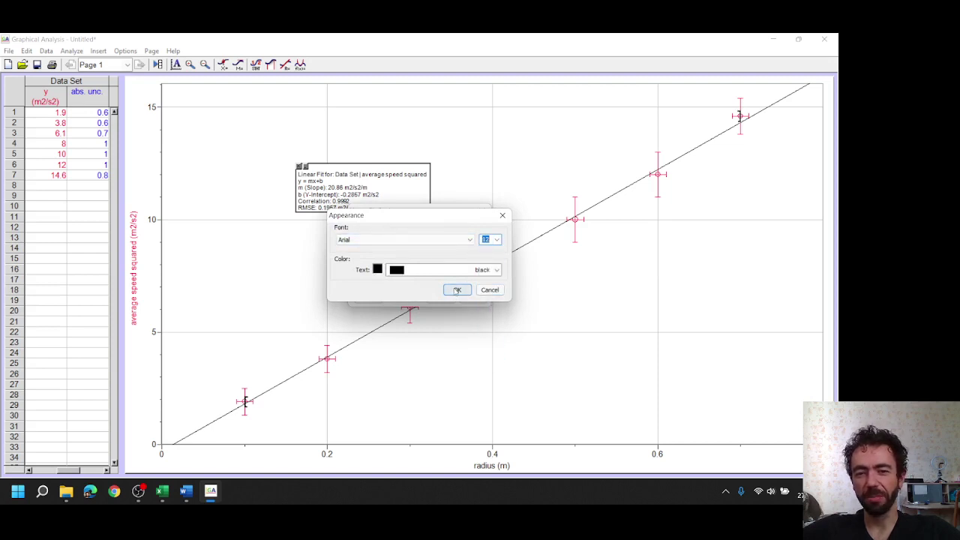
left_click(456, 290)
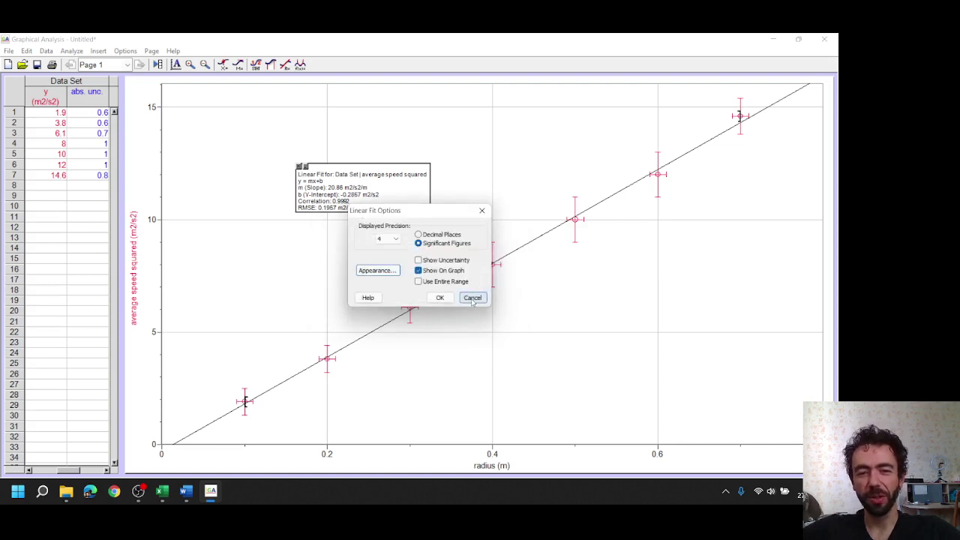
left_click_drag(398, 215, 513, 217)
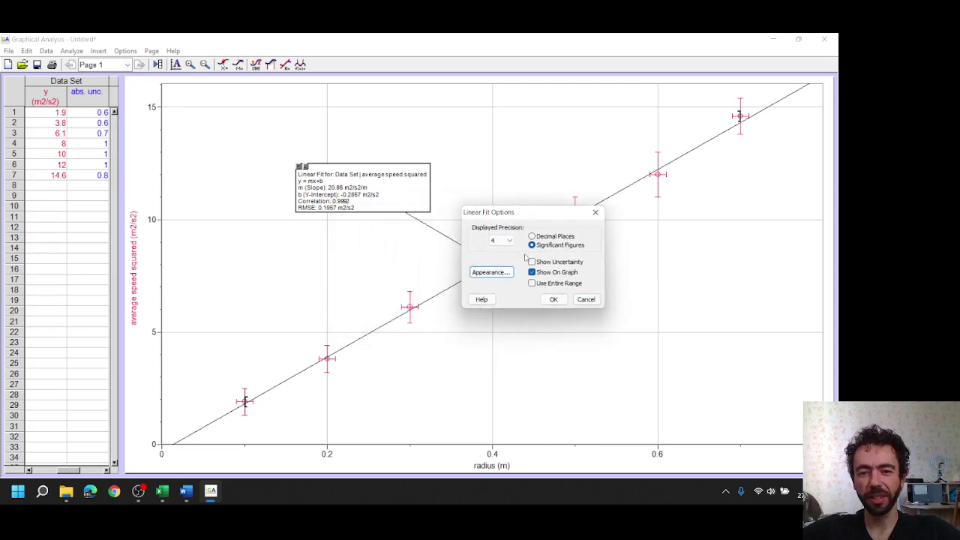
left_click(555, 301)
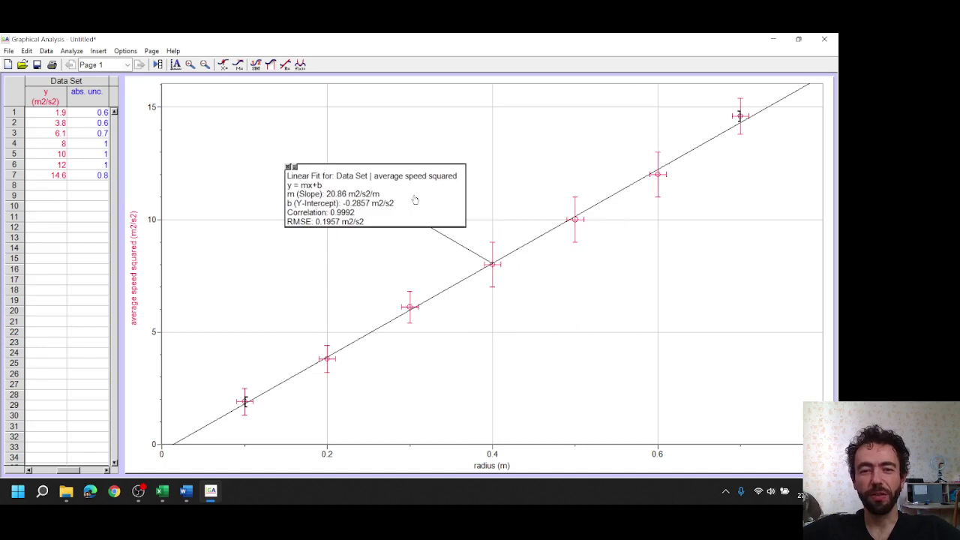
Nudge the fit box left and select the graph showing slope 20.86, intercept −0.2857
left_click_drag(415, 199, 412, 199)
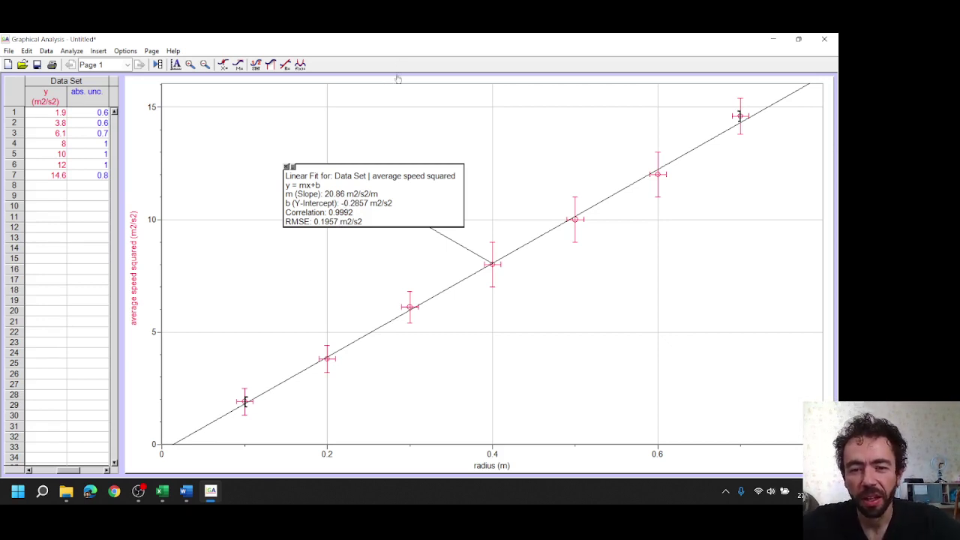
left_click(198, 172)
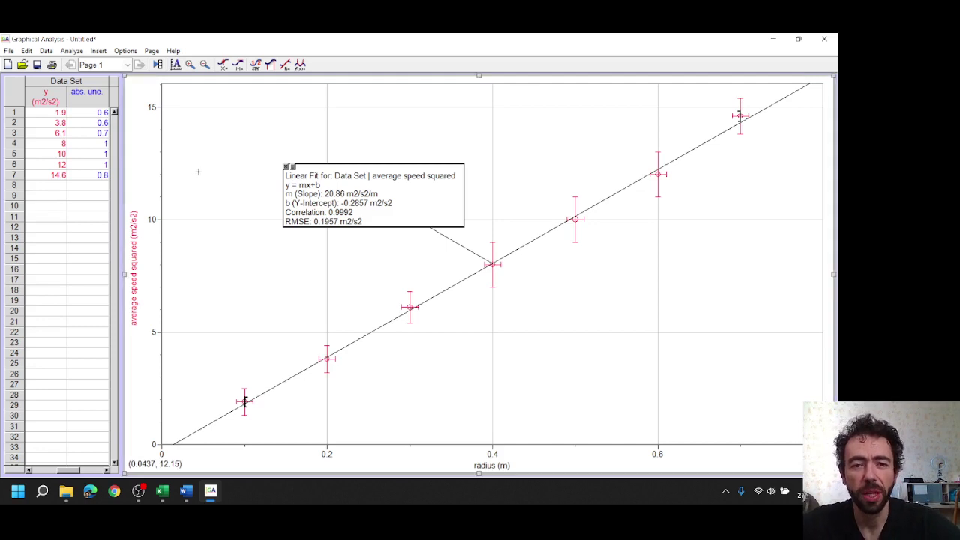
Add a manual mx+b fit (slope 1, intercept 1) and move its box lower
left_click(72, 51)
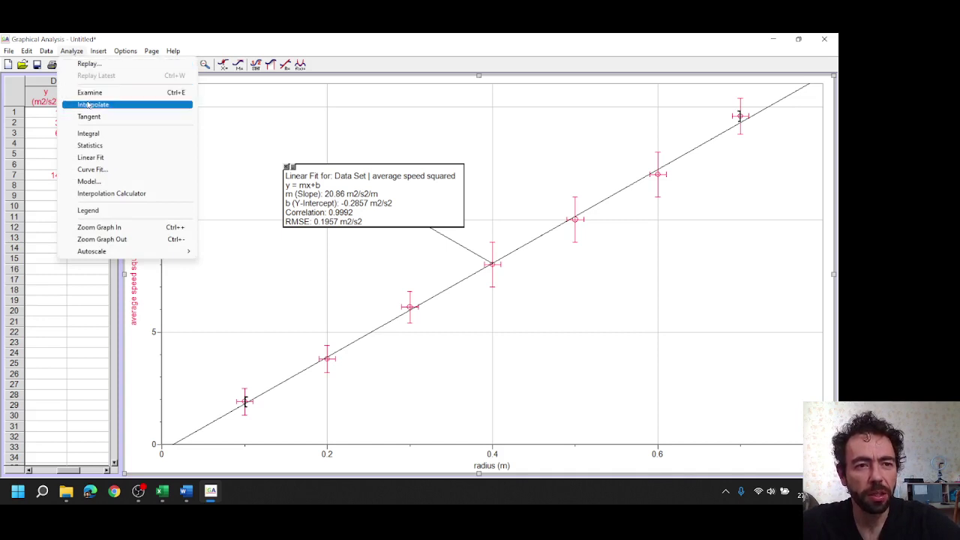
left_click(88, 181)
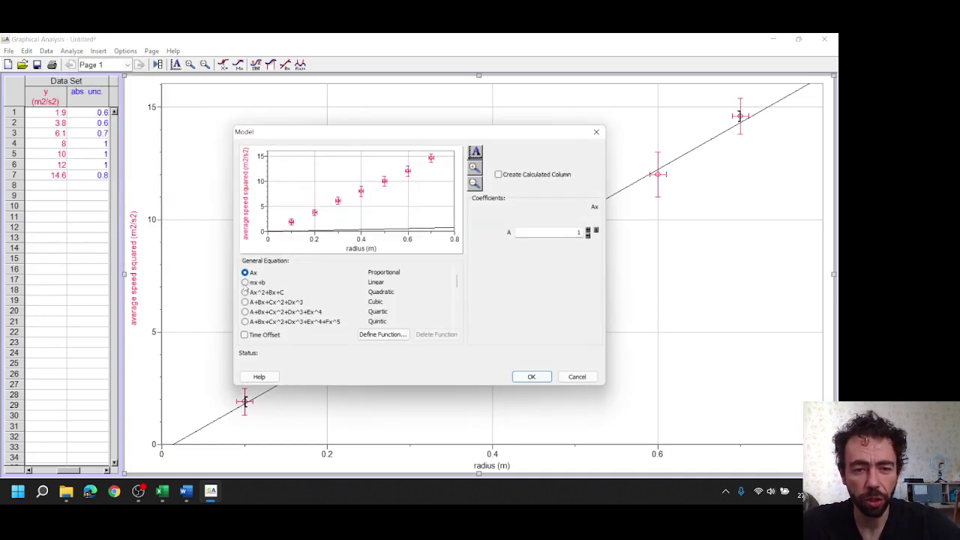
left_click(244, 282)
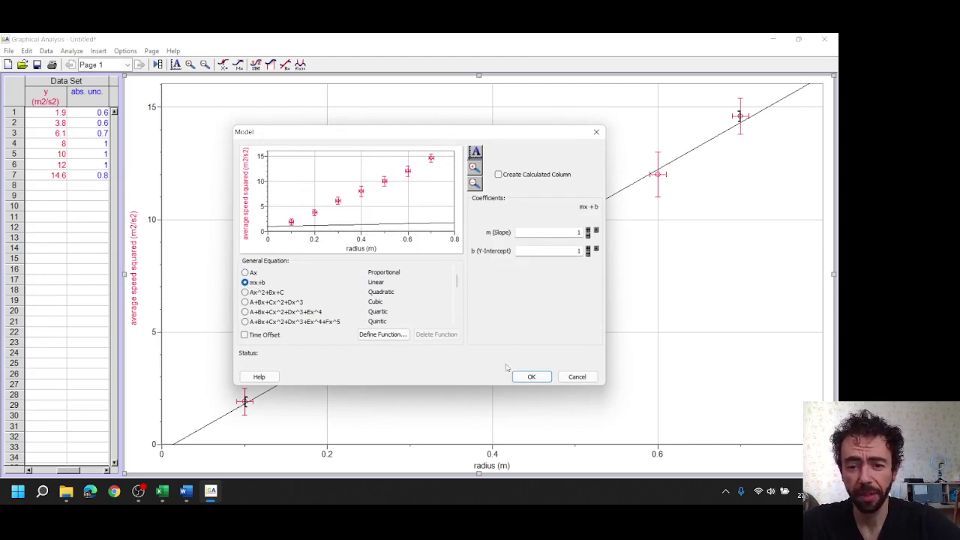
left_click(530, 377)
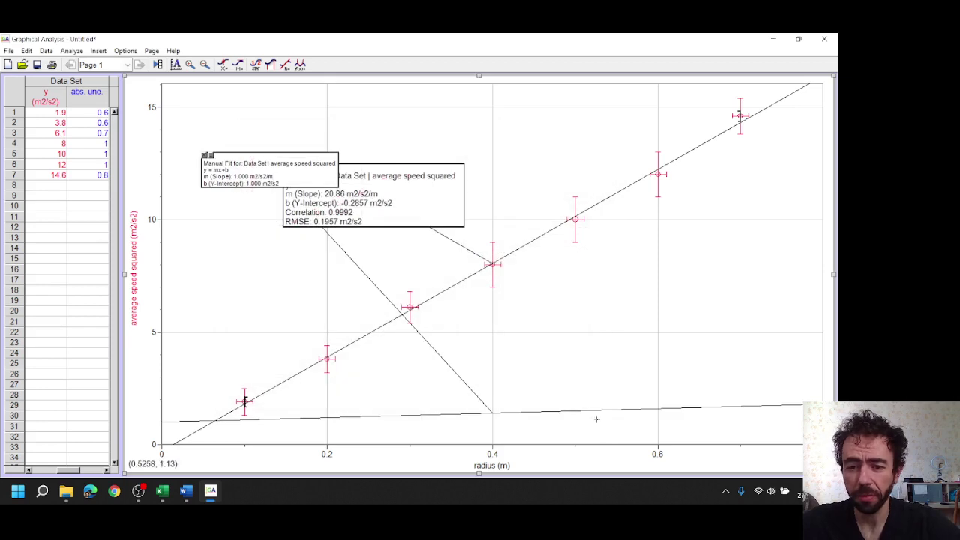
left_click(244, 183)
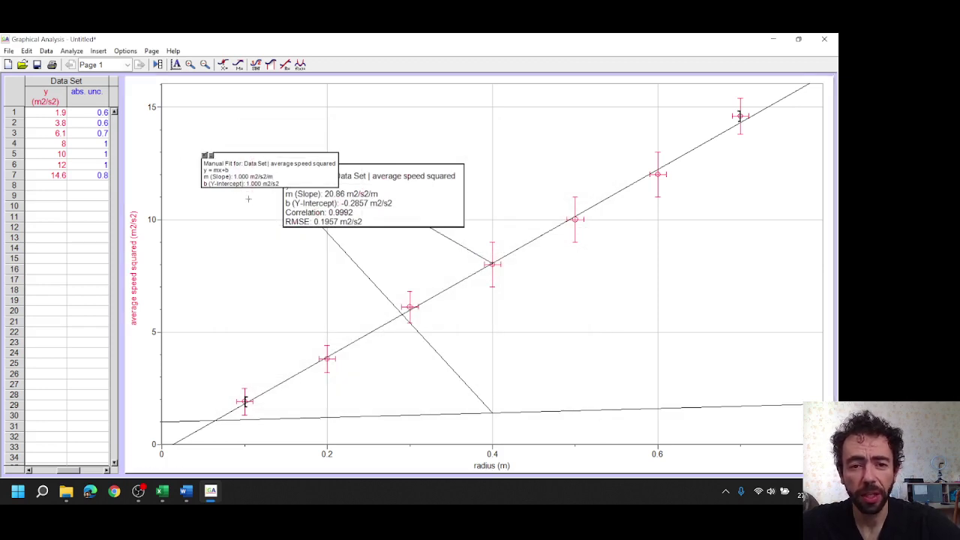
left_click_drag(274, 160, 275, 282)
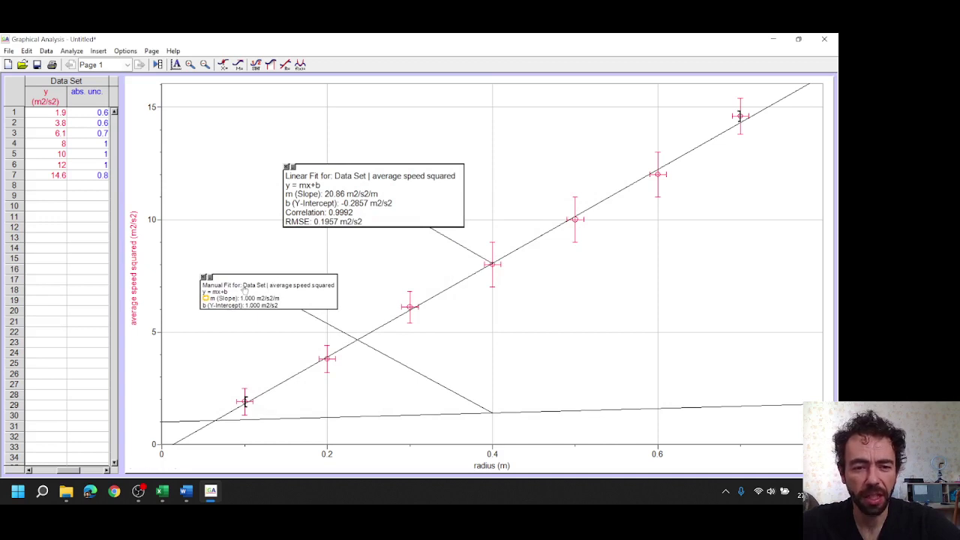
Give the manual fit's label 11-point blue text
double_click(244, 290)
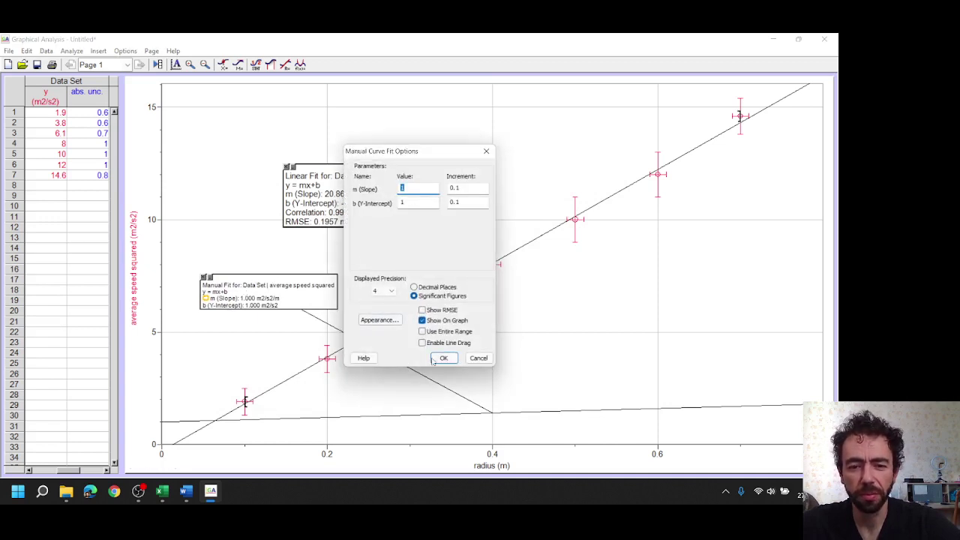
left_click(380, 320)
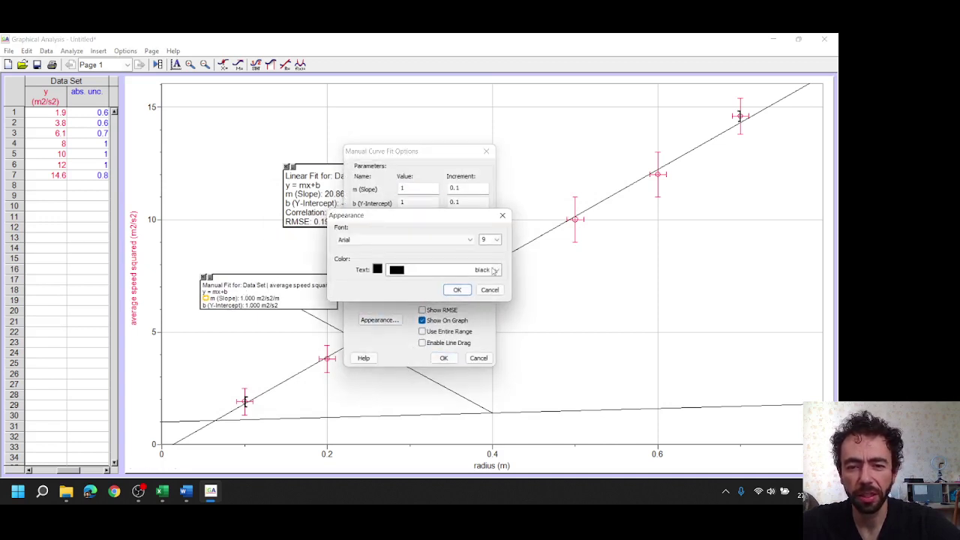
left_click(496, 239)
left_click(488, 271)
left_click(496, 270)
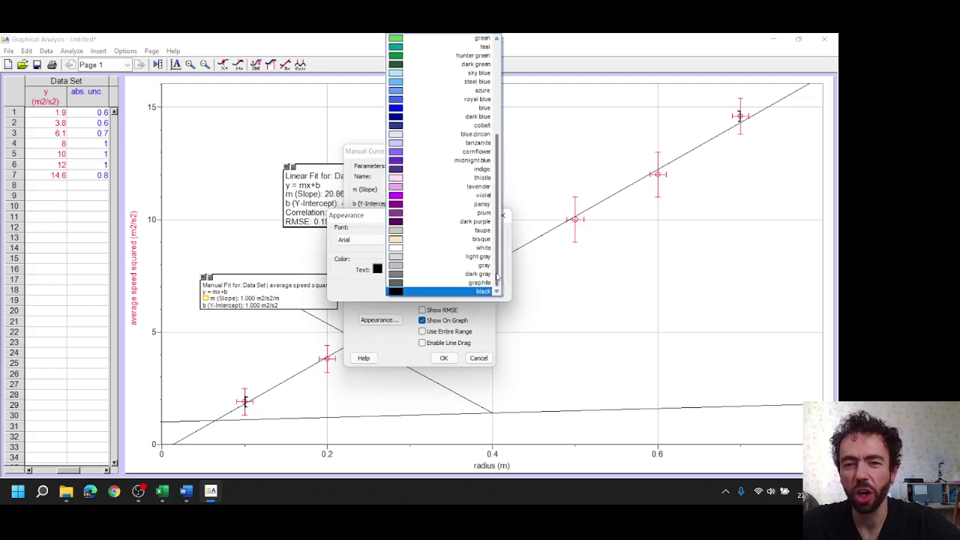
left_click(423, 108)
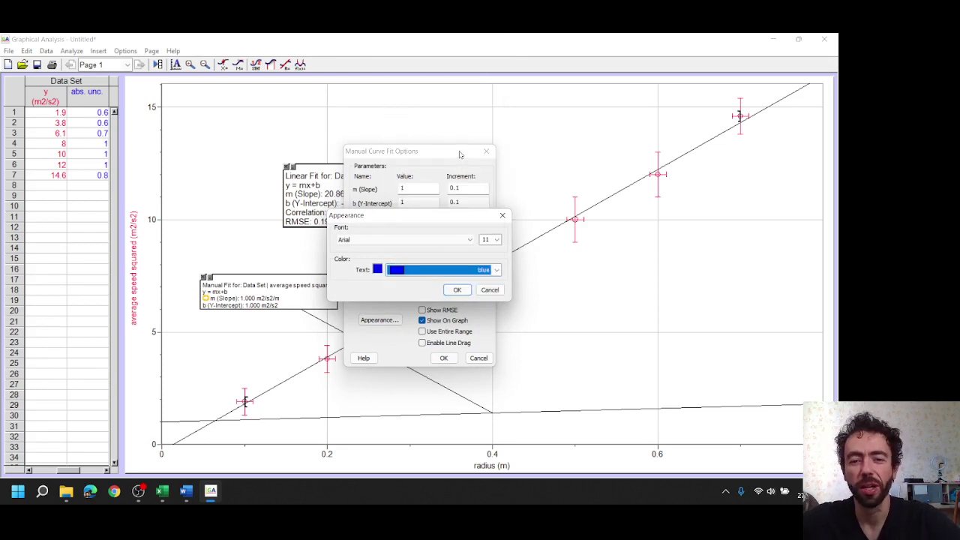
left_click(456, 290)
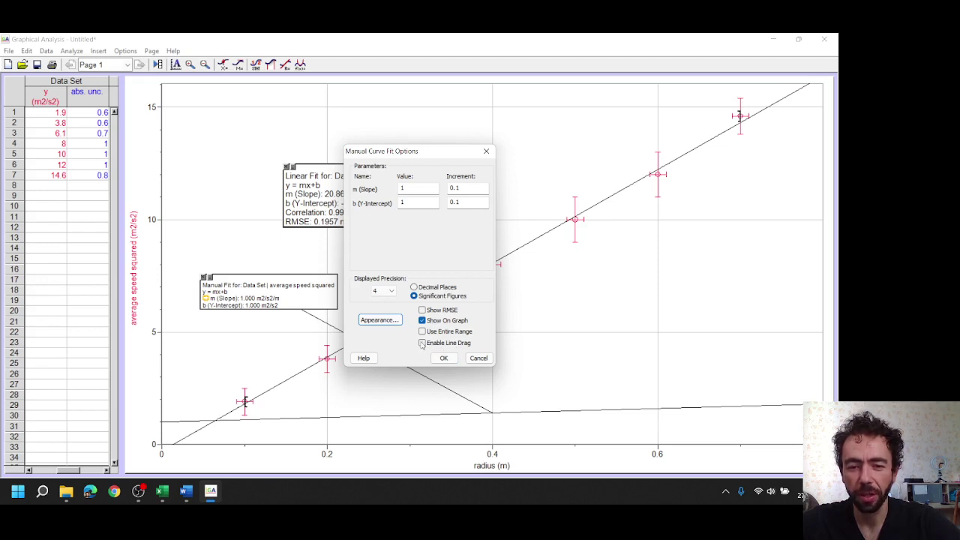
Make the manual line draggable and tilt it steeper to slope 24.06, intercept −1.229
left_click(422, 344)
left_click(445, 357)
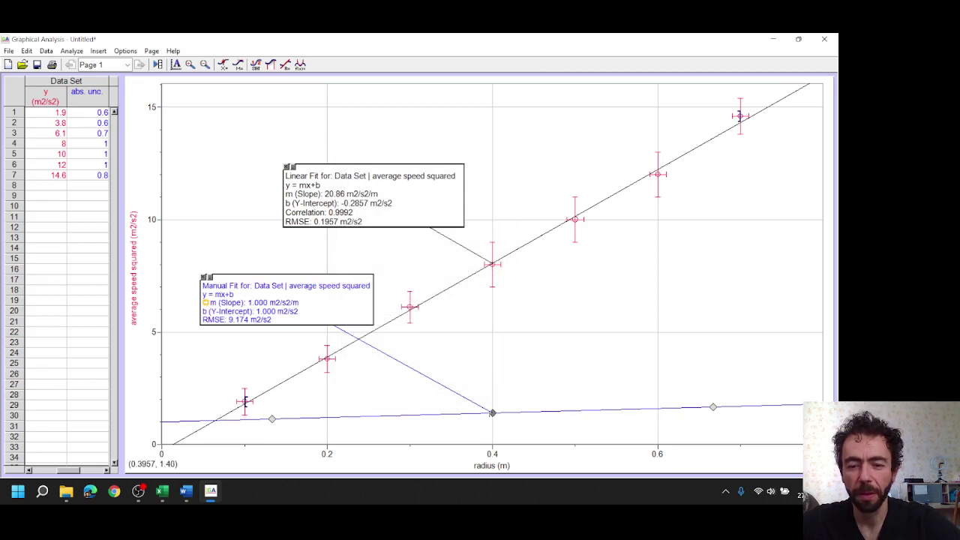
left_click_drag(492, 413, 493, 171)
left_click_drag(505, 213, 501, 289)
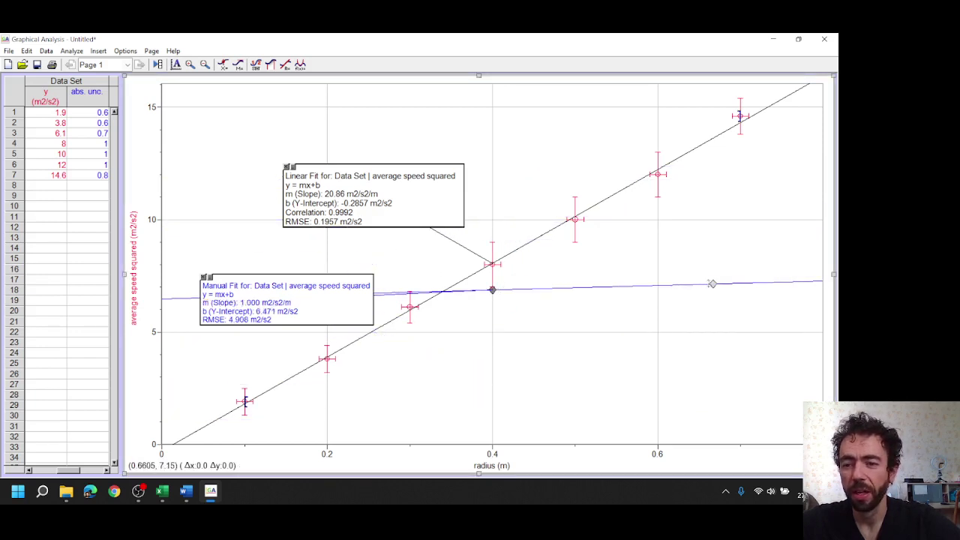
left_click_drag(714, 285, 713, 196)
left_click_drag(697, 112, 684, 119)
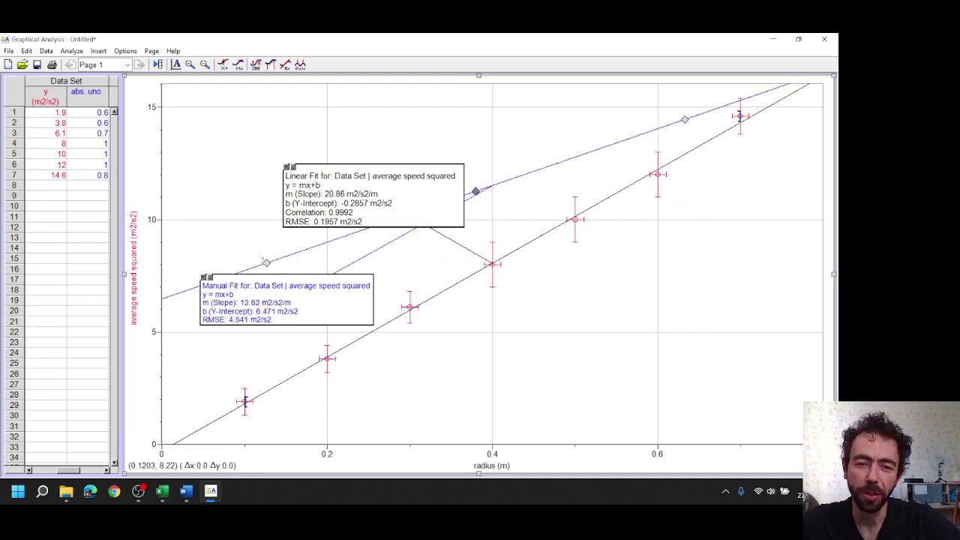
left_click_drag(266, 264, 295, 387)
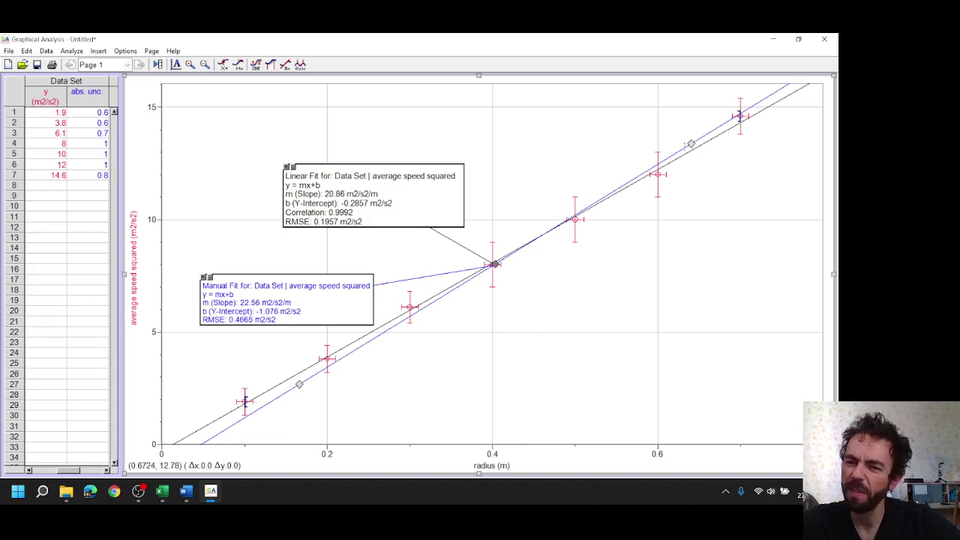
left_click_drag(688, 143, 685, 134)
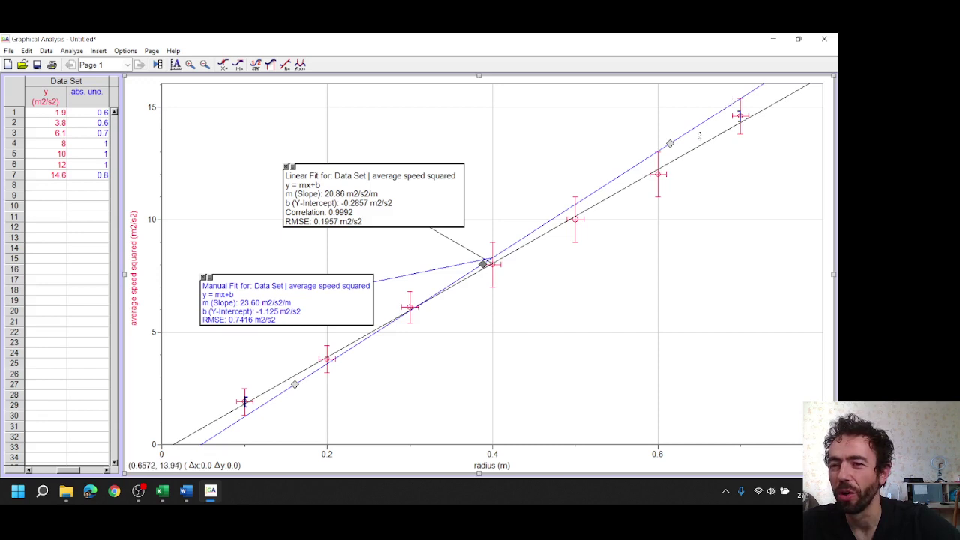
left_click_drag(665, 143, 667, 140)
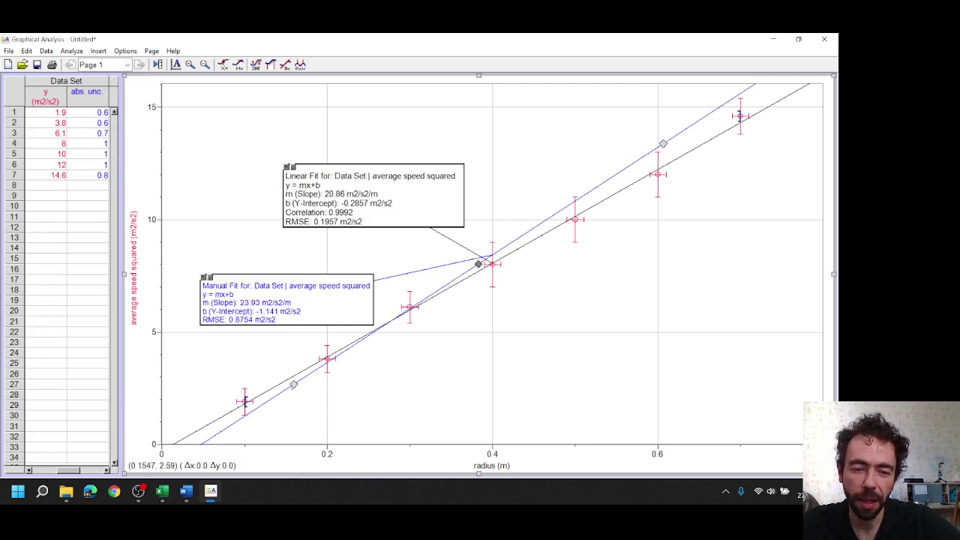
left_click_drag(293, 383, 296, 384)
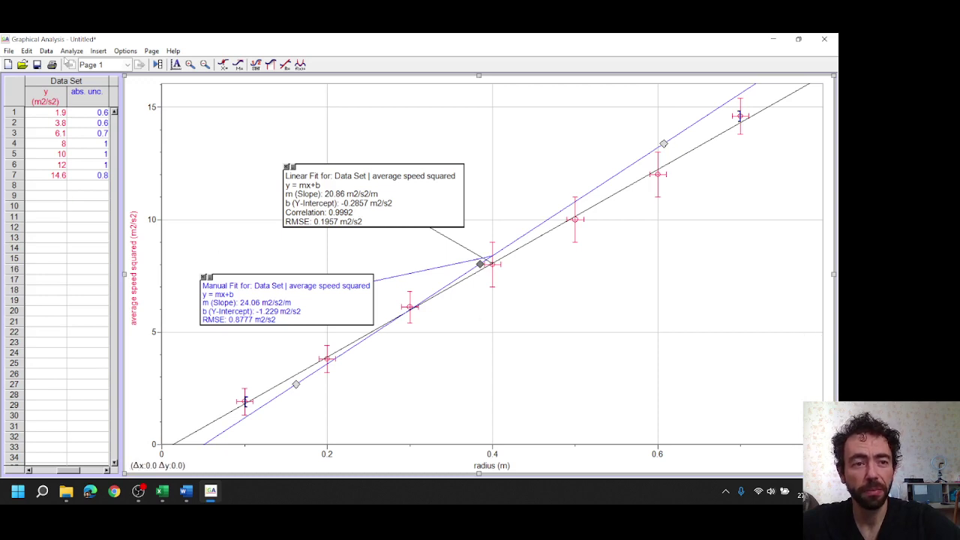
Add a second manual straight-line fit to the graph
left_click(70, 51)
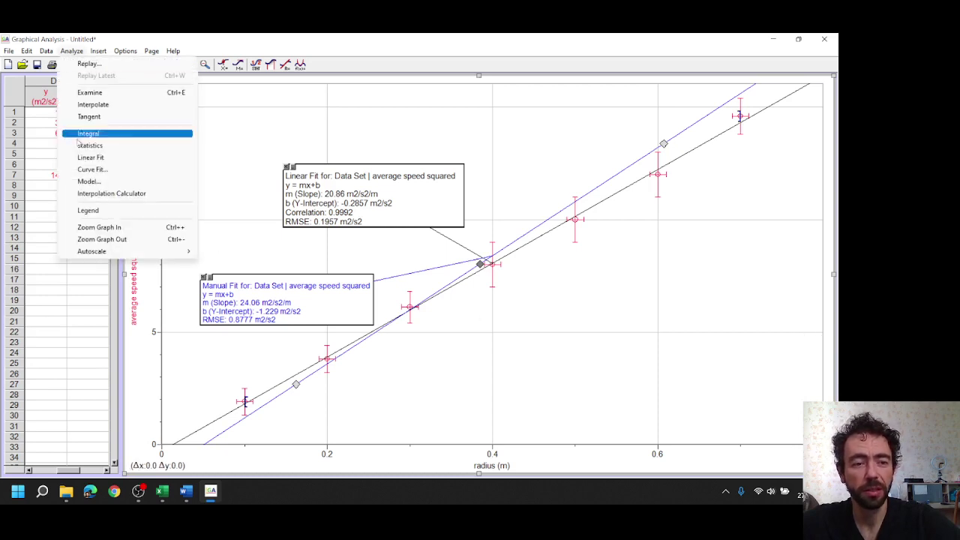
left_click(97, 183)
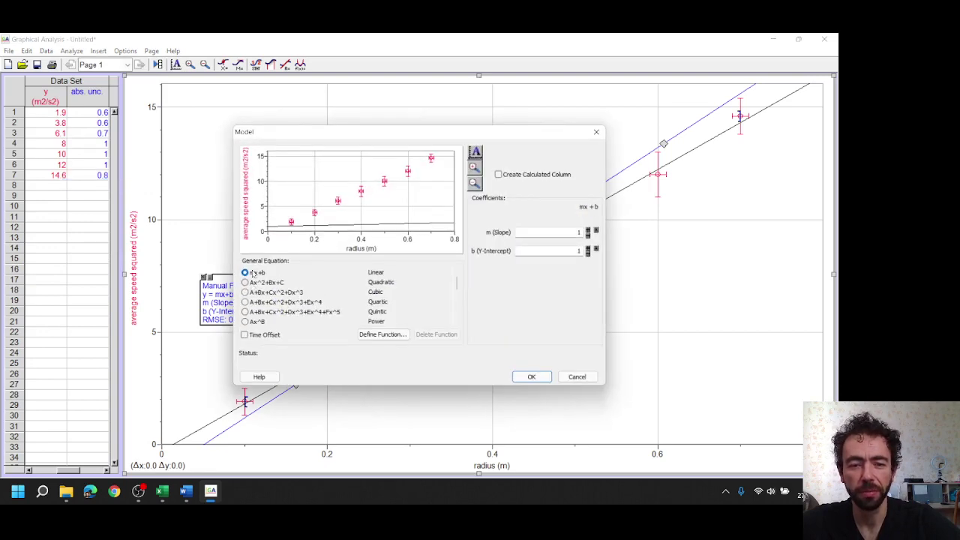
left_click(521, 376)
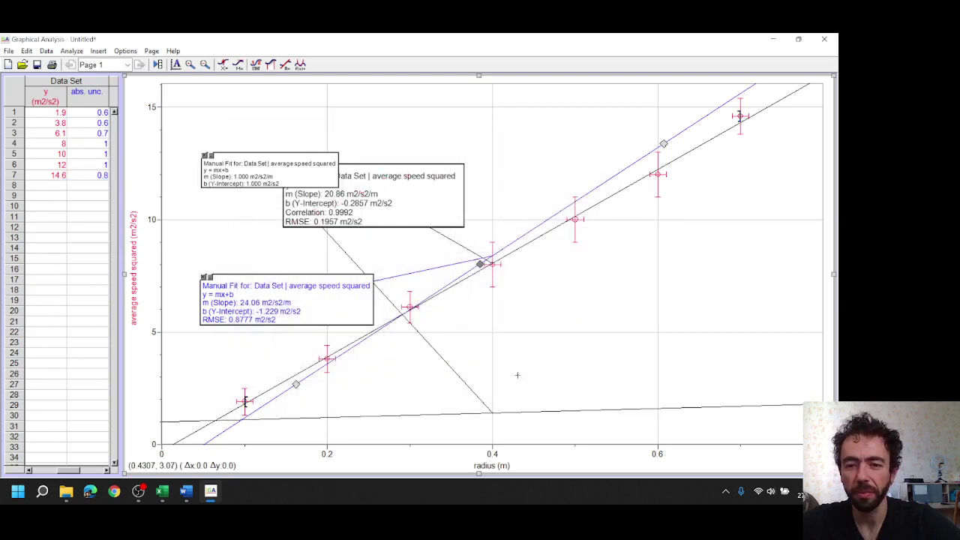
Give the second manual fit's label 11-point hunter green text
double_click(236, 175)
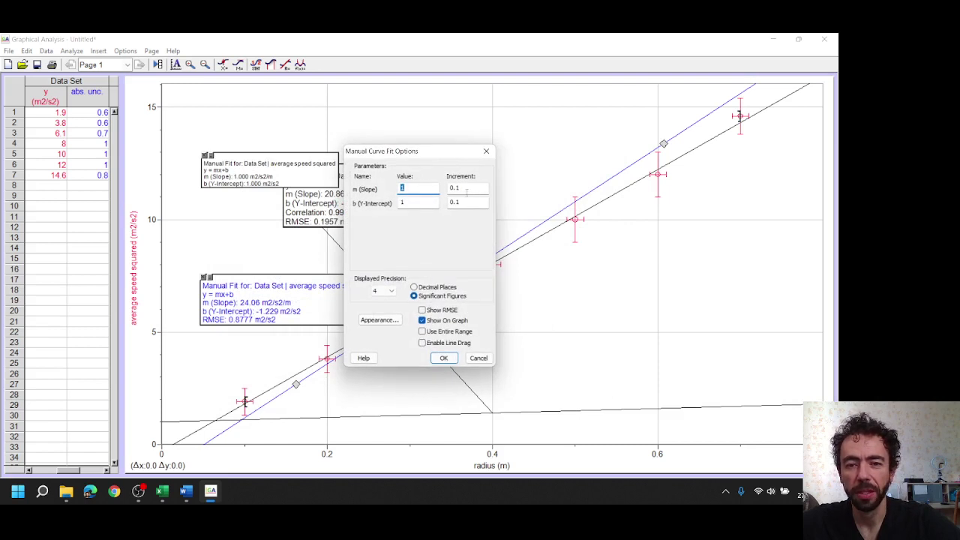
left_click(378, 320)
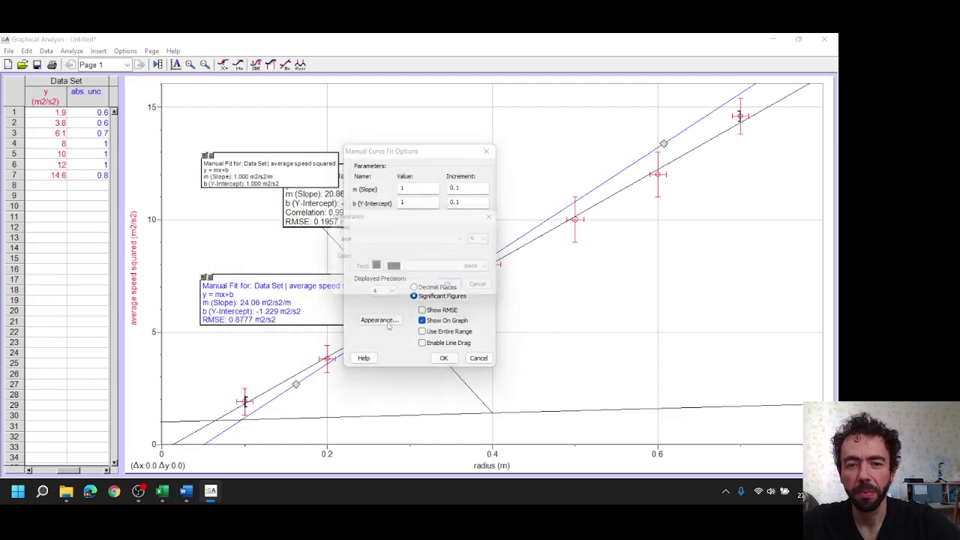
left_click(489, 239)
left_click(484, 274)
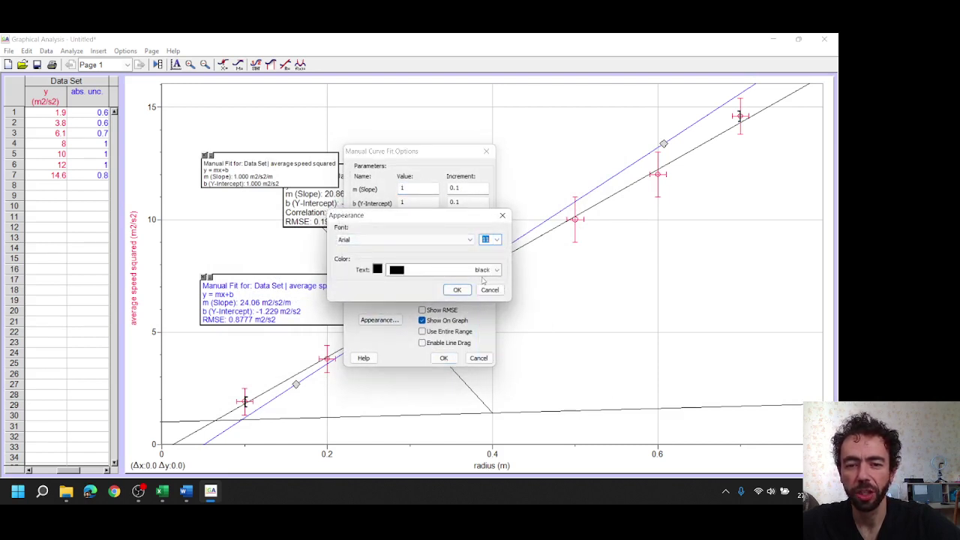
left_click(487, 270)
scroll(445, 149, "up", 3)
scroll(445, 150, "up", 3)
left_click(434, 136)
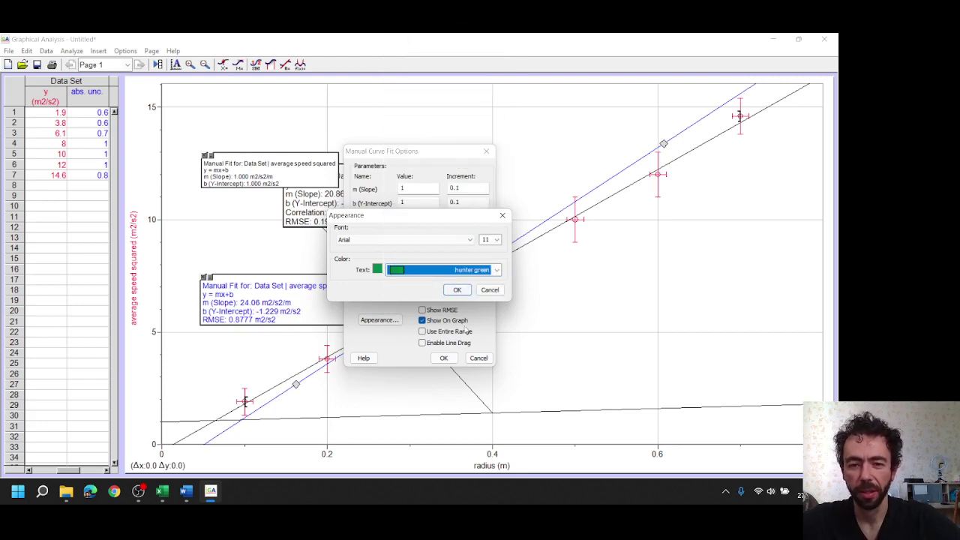
left_click(458, 290)
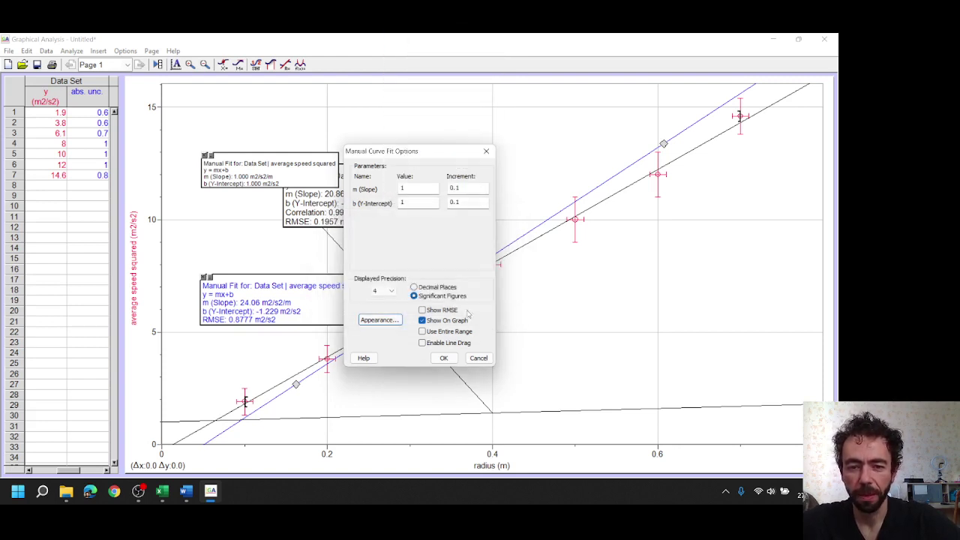
left_click(448, 359)
Hide the blue fit's RMSE, lock its line, and enable line drag for the green fit
double_click(405, 314)
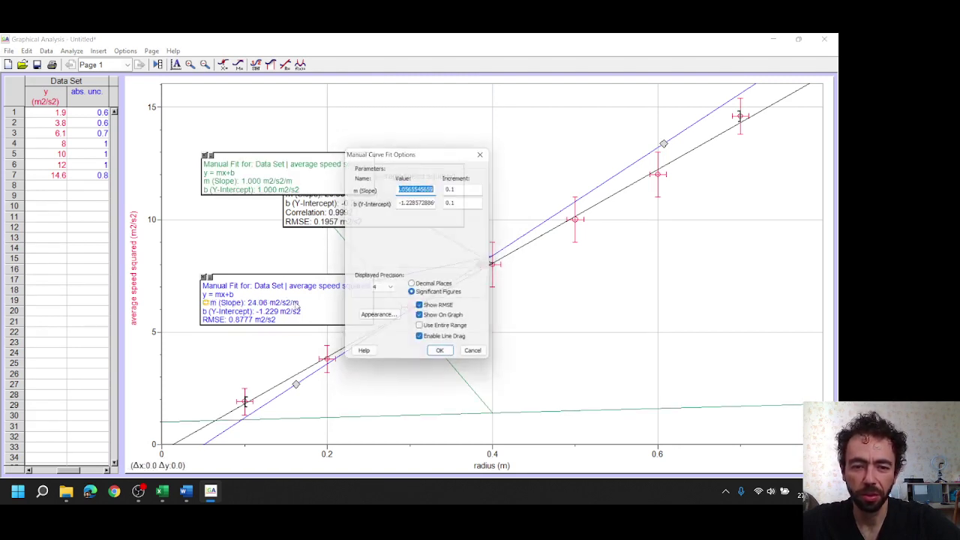
left_click(422, 342)
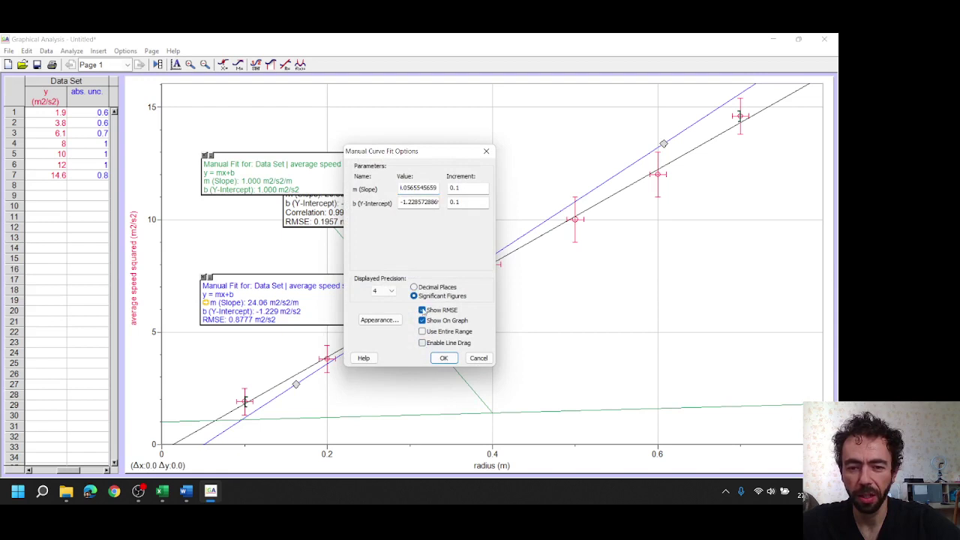
left_click(422, 310)
left_click(443, 358)
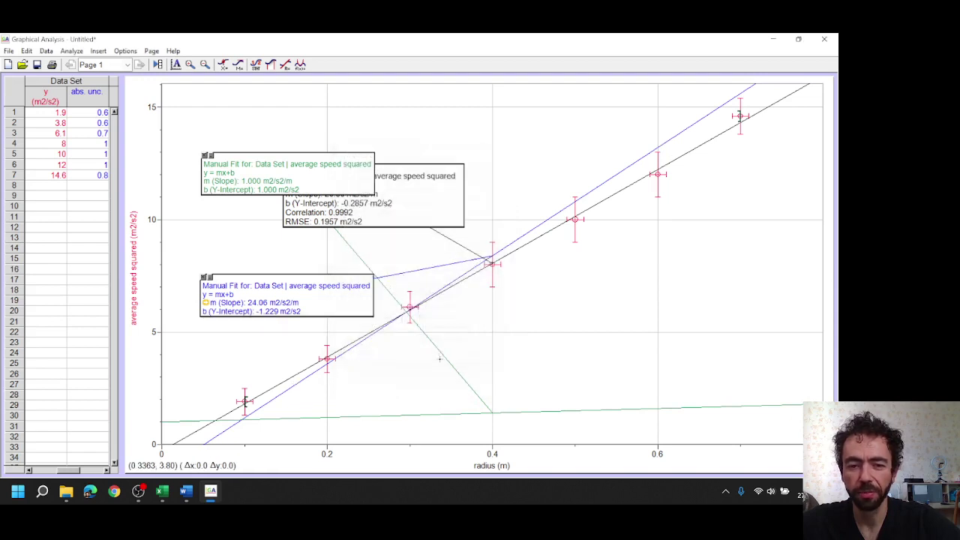
double_click(275, 162)
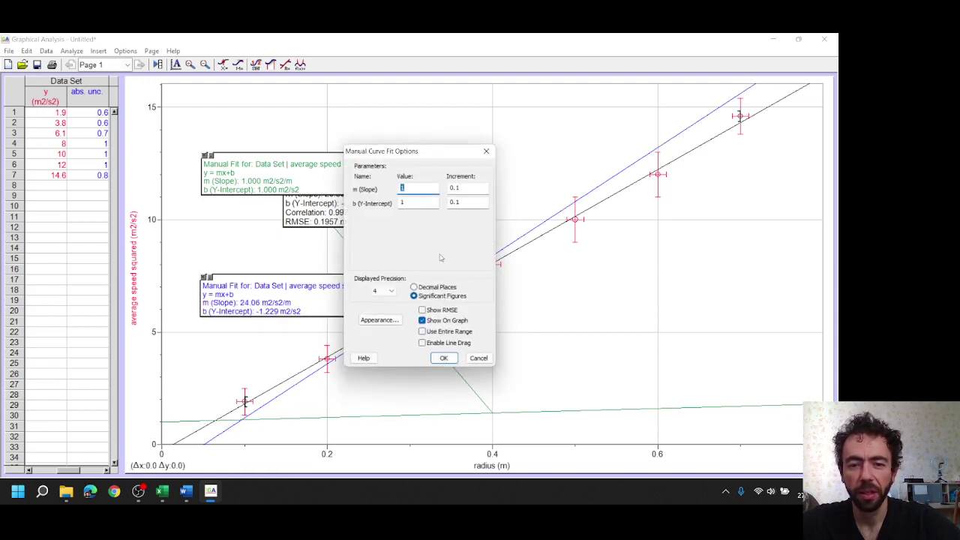
left_click(422, 342)
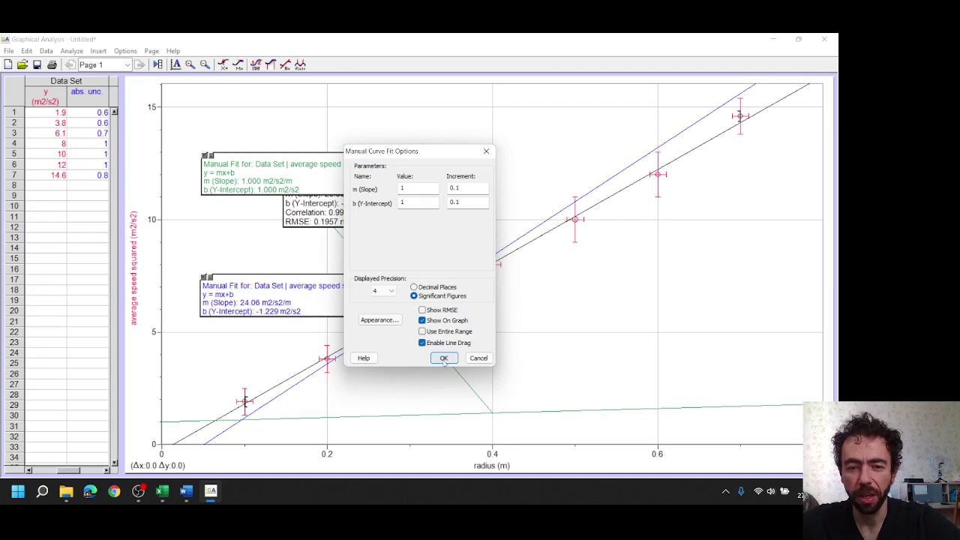
Drag the green line through the points to slope 18.24, intercept 0.9104
left_click(443, 359)
left_click_drag(494, 414, 491, 271)
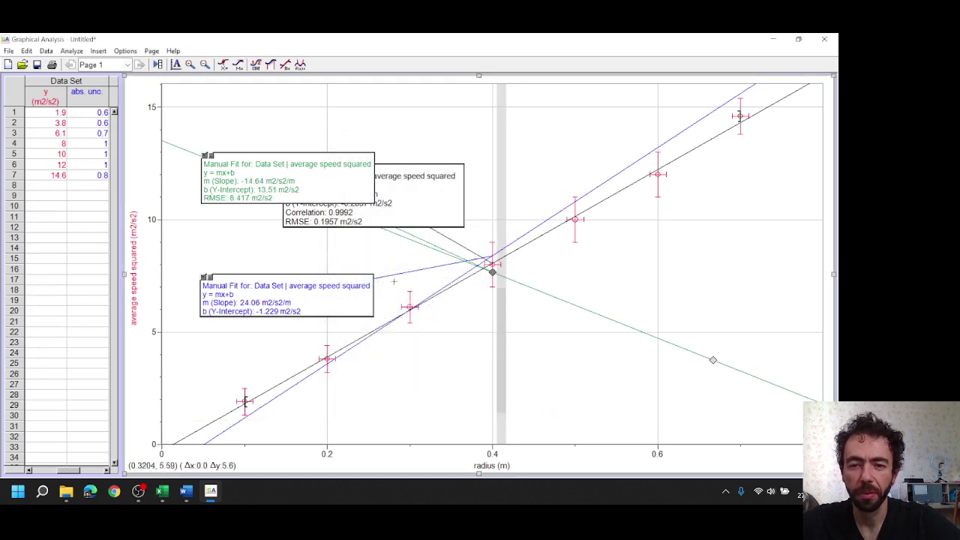
left_click_drag(715, 358, 750, 128)
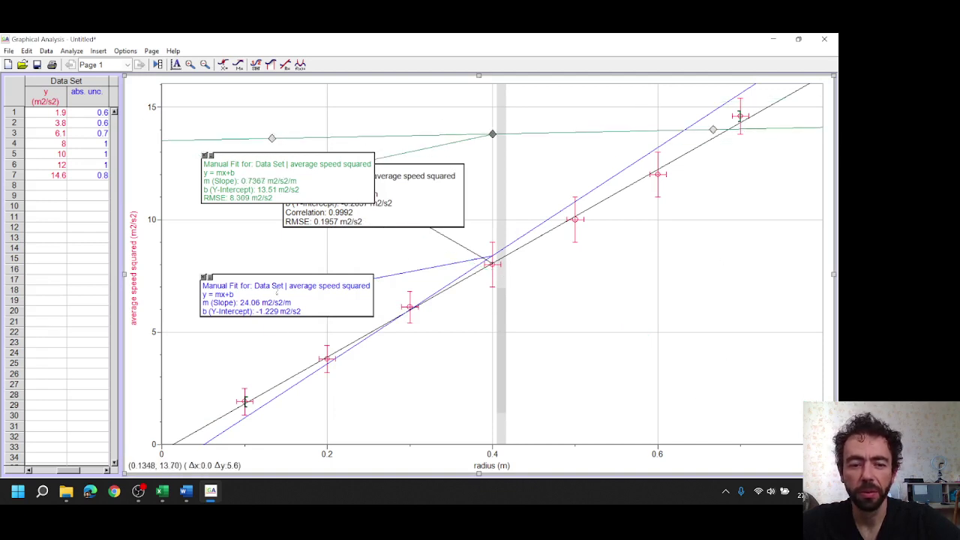
left_click_drag(275, 311, 233, 415)
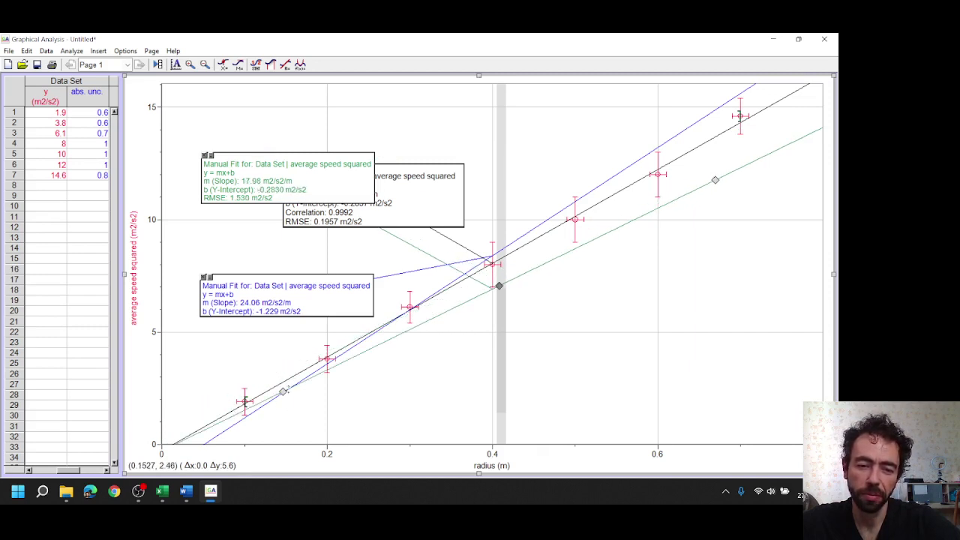
left_click_drag(283, 392, 280, 371)
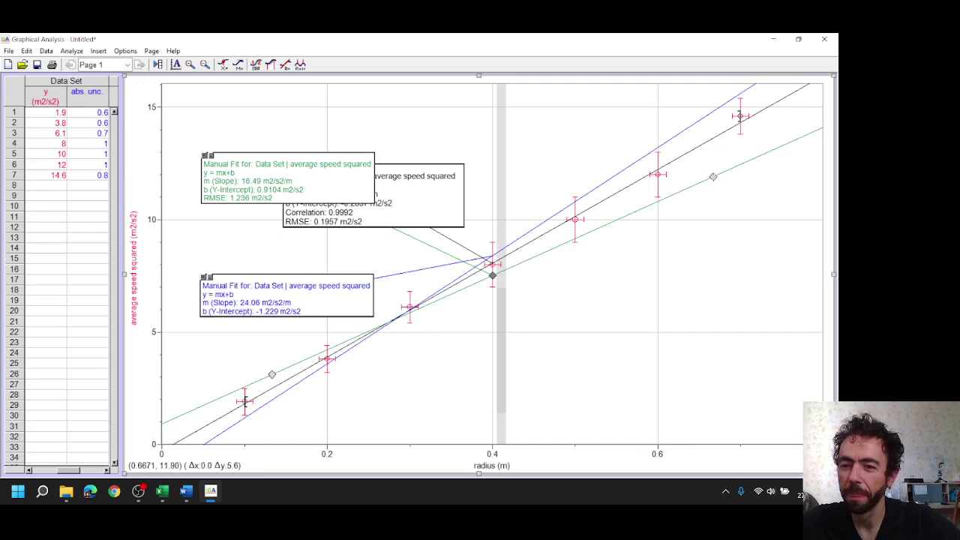
left_click_drag(712, 177, 712, 148)
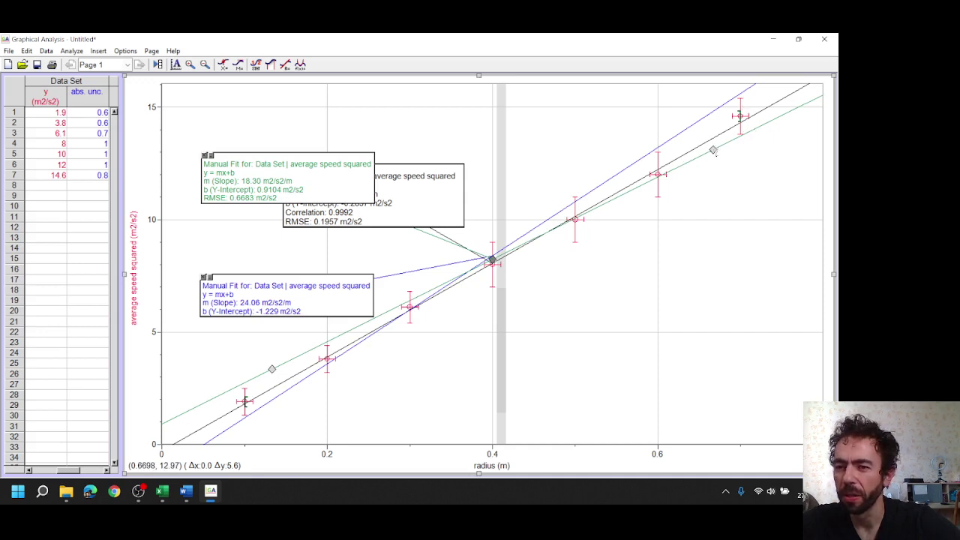
left_click_drag(715, 153, 714, 149)
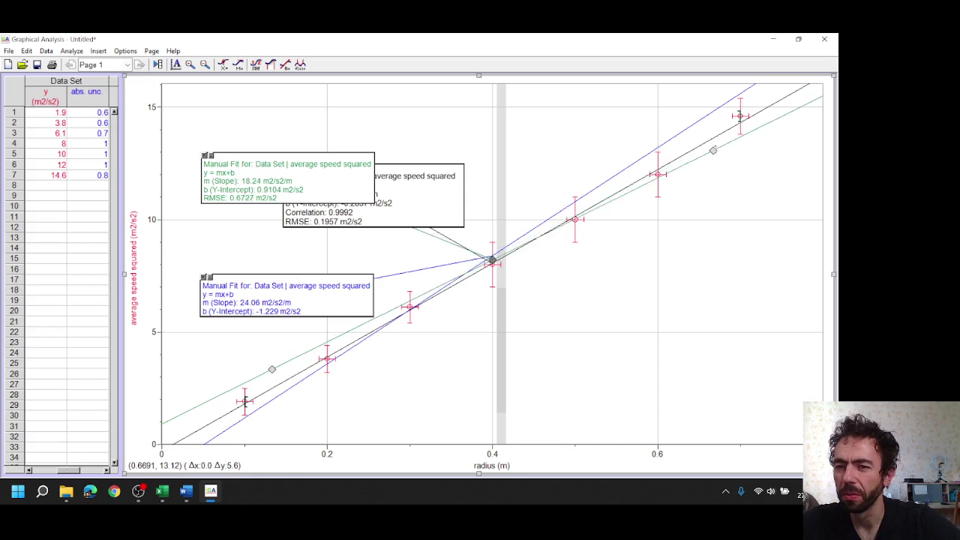
left_click(738, 179)
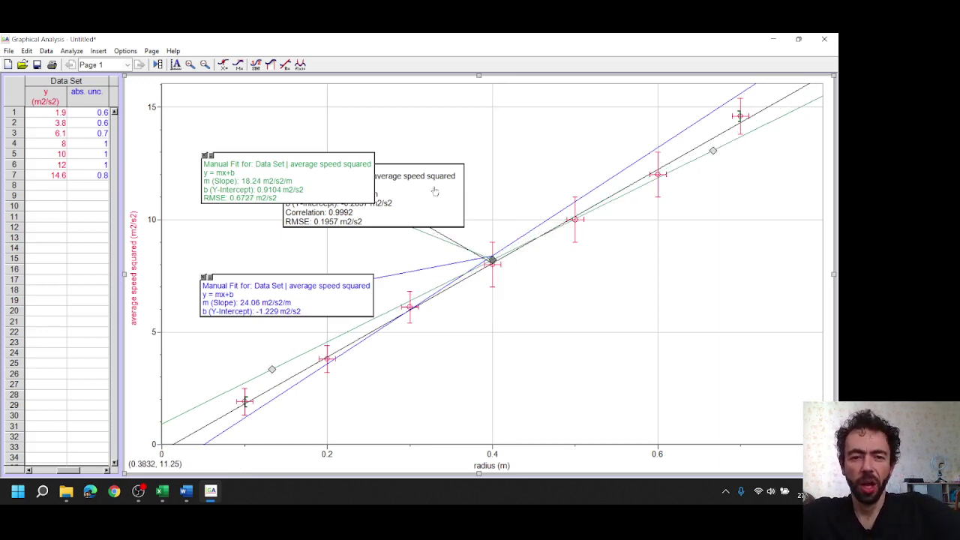
Rearrange the green, blue and Linear Fit boxes so none overlap
mouse_move(305, 178)
left_mouse_down()
mouse_move(565, 153)
mouse_move(564, 144)
left_mouse_up()
left_click_drag(423, 186, 368, 196)
left_click_drag(319, 297, 306, 289)
left_click_drag(548, 156, 500, 156)
Lock the green line, check the Linear Fit options, and shift the green box slightly
double_click(452, 132)
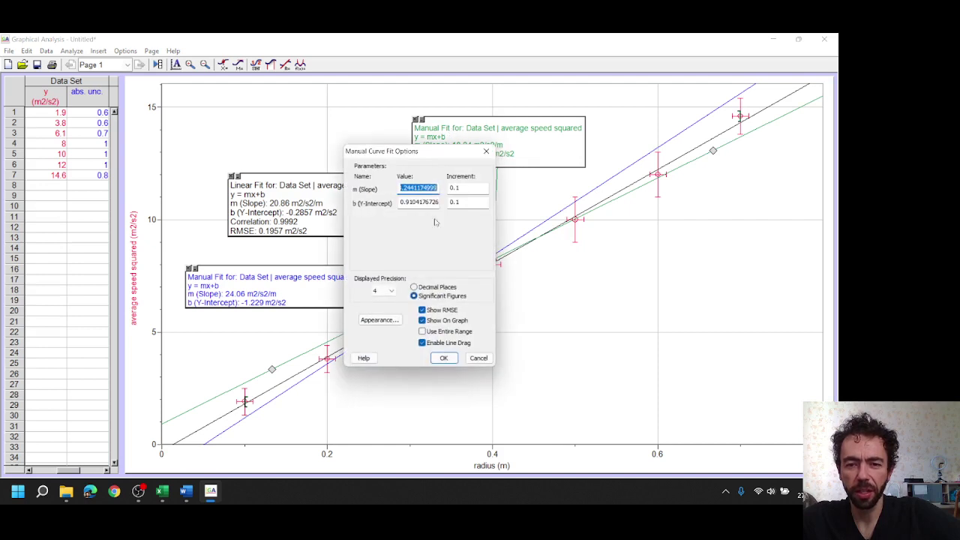
left_click(422, 342)
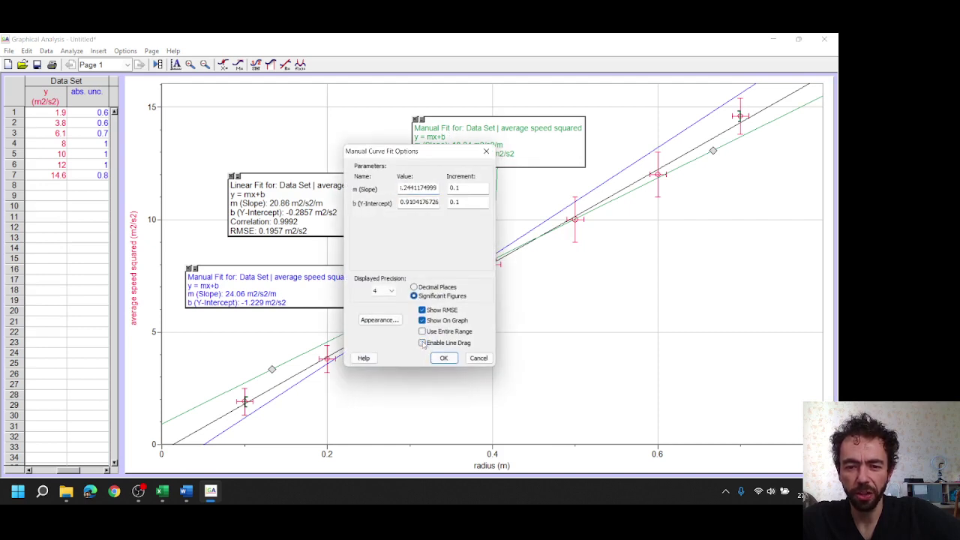
left_click(443, 357)
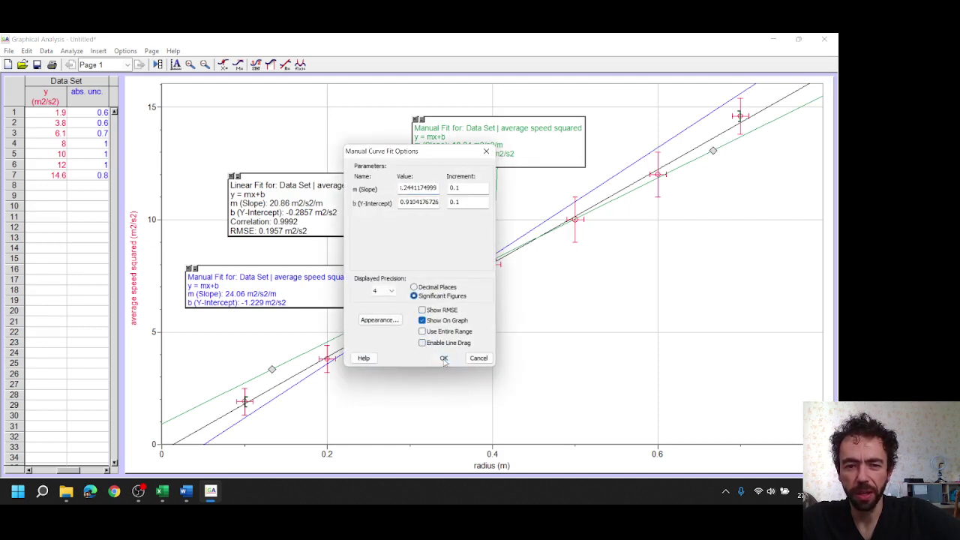
double_click(307, 194)
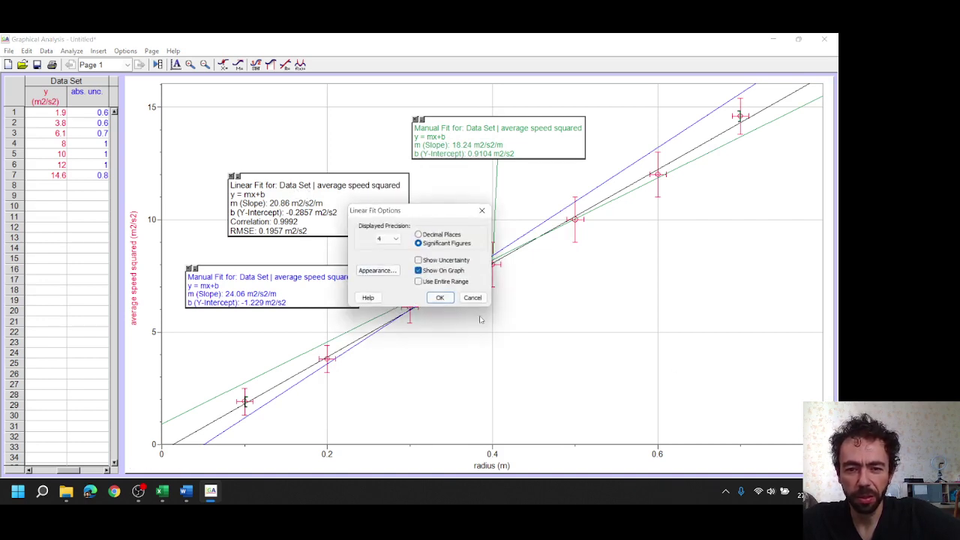
left_click(440, 298)
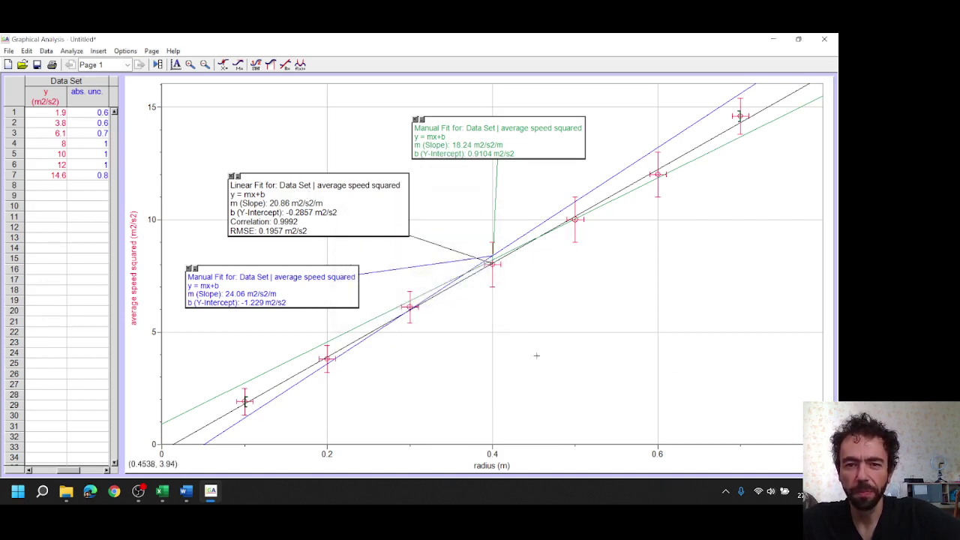
left_click_drag(525, 144, 531, 157)
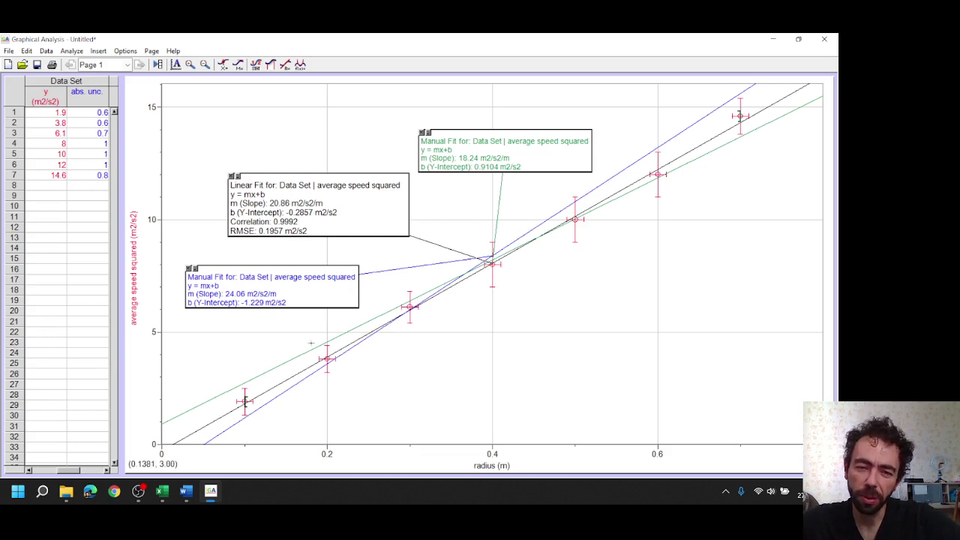
Readjust the green line to slope 18.47, intercept 0.7257, and hide its RMSE
double_click(527, 152)
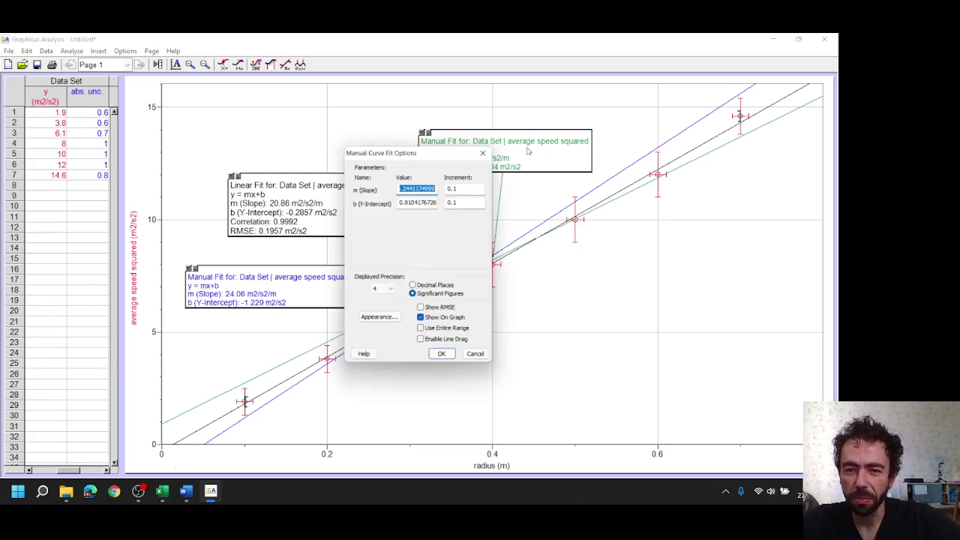
left_click(422, 343)
left_click(443, 358)
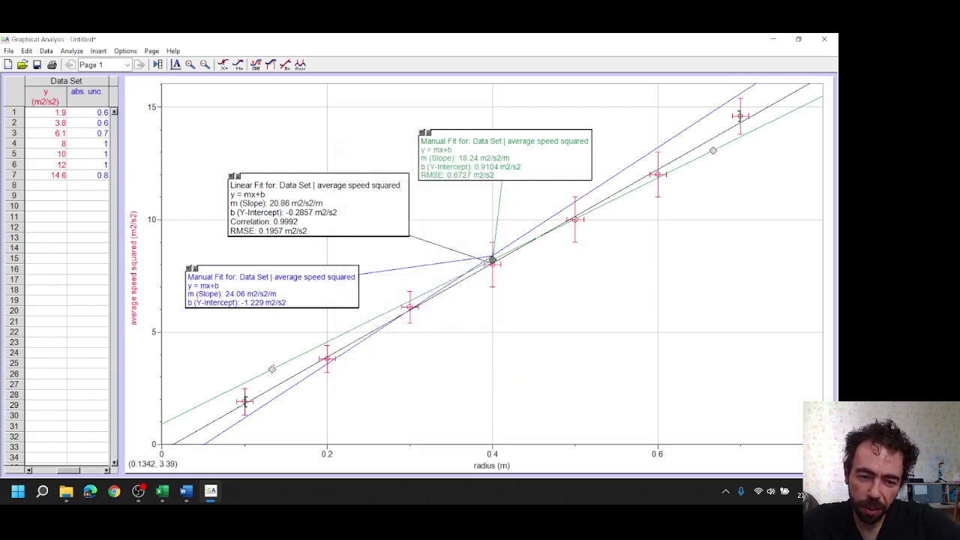
left_click_drag(272, 369, 271, 373)
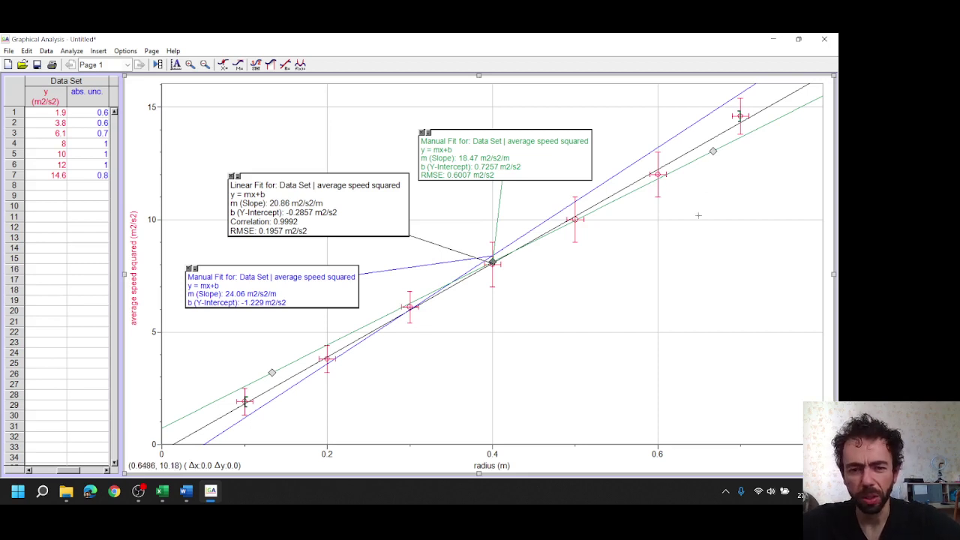
double_click(528, 144)
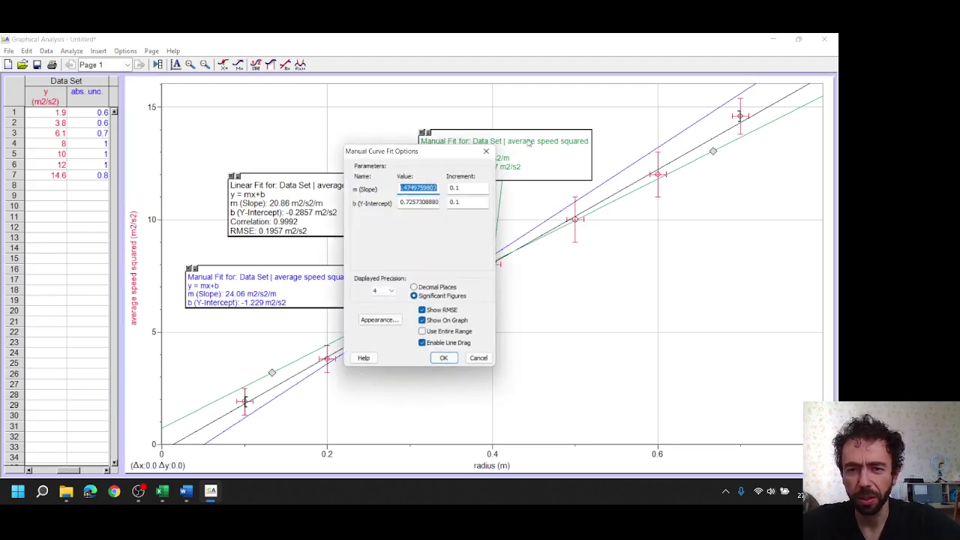
left_click(422, 310)
left_click(443, 358)
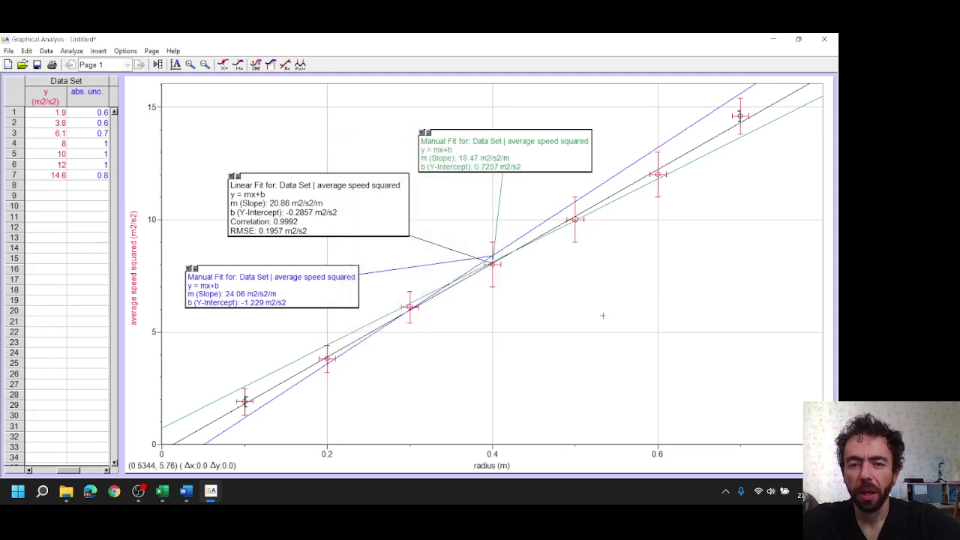
Select the v² vs radius graph with its three fit lines for copying
left_click(602, 315)
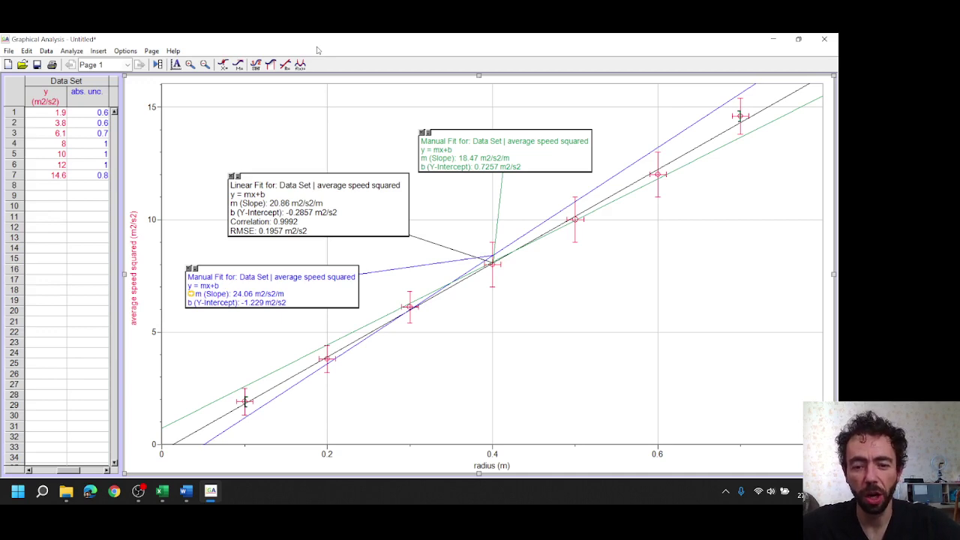
In the Word report, place the chart below the Graph 2 caption
left_click(186, 491)
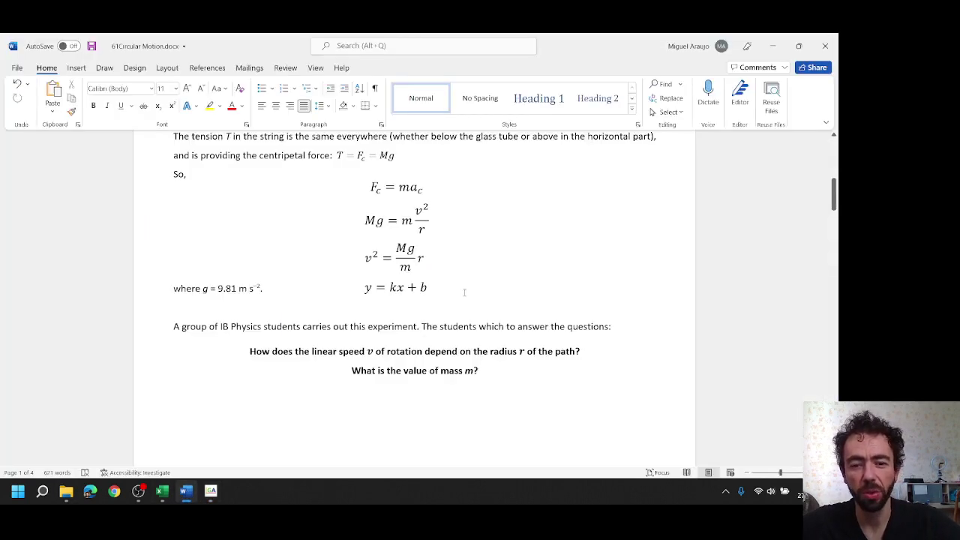
scroll(471, 285, "down", 20)
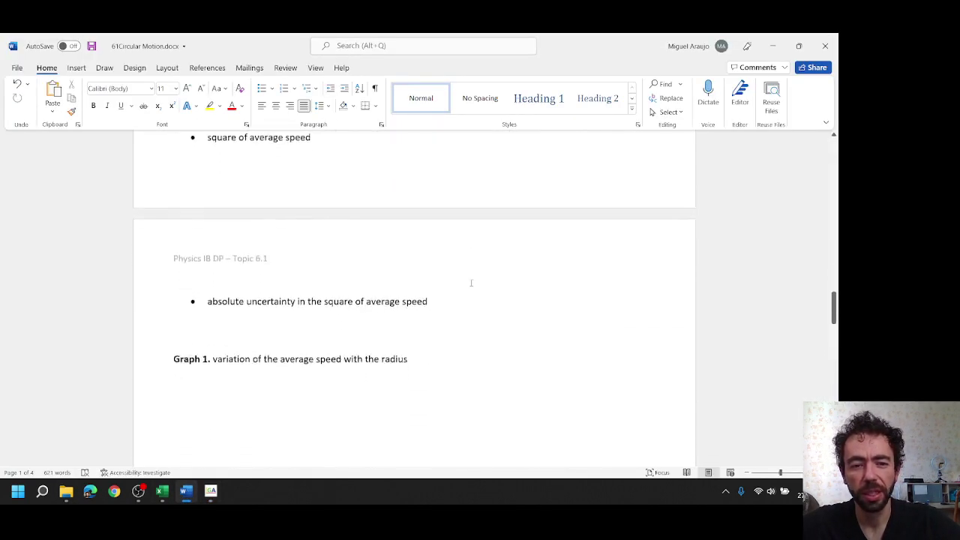
scroll(471, 282, "down", 4)
scroll(471, 281, "up", 1)
left_click(363, 243)
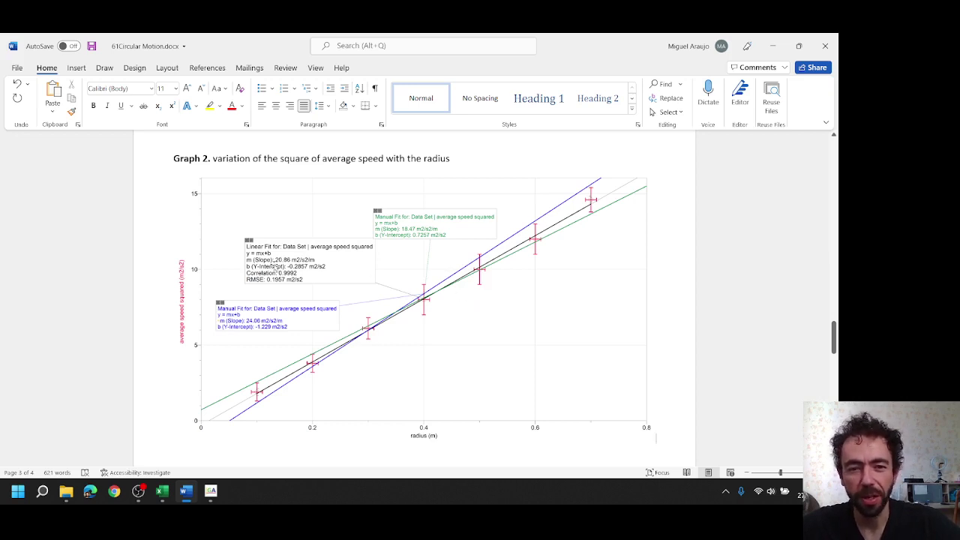
Open the chart's Picture Format corrections and close them without changing anything
left_click(282, 213)
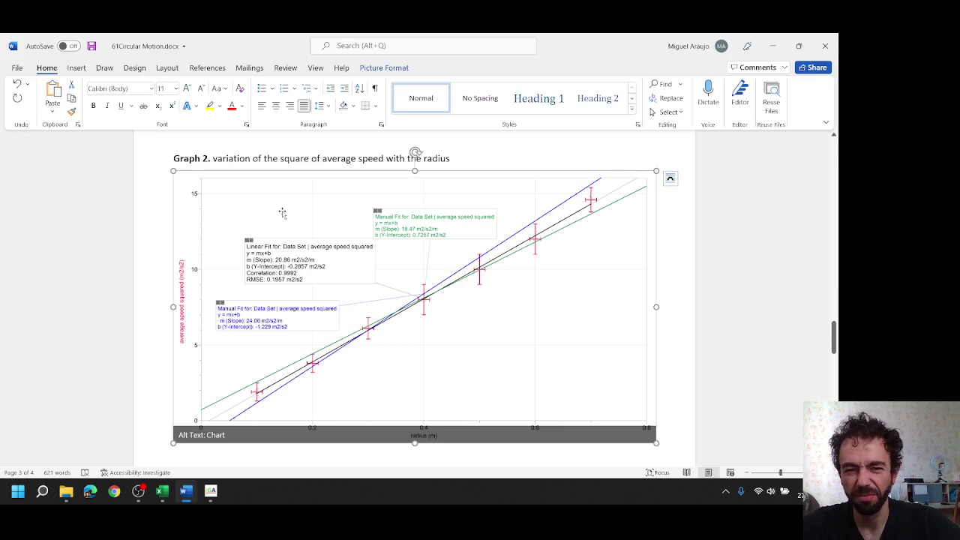
left_click(385, 71)
left_click(71, 99)
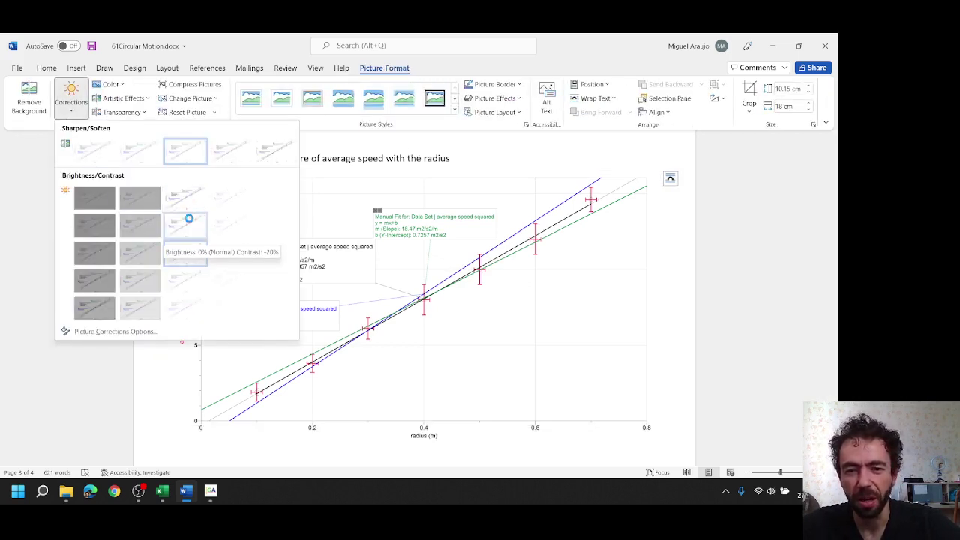
key("Escape")
left_click(72, 97)
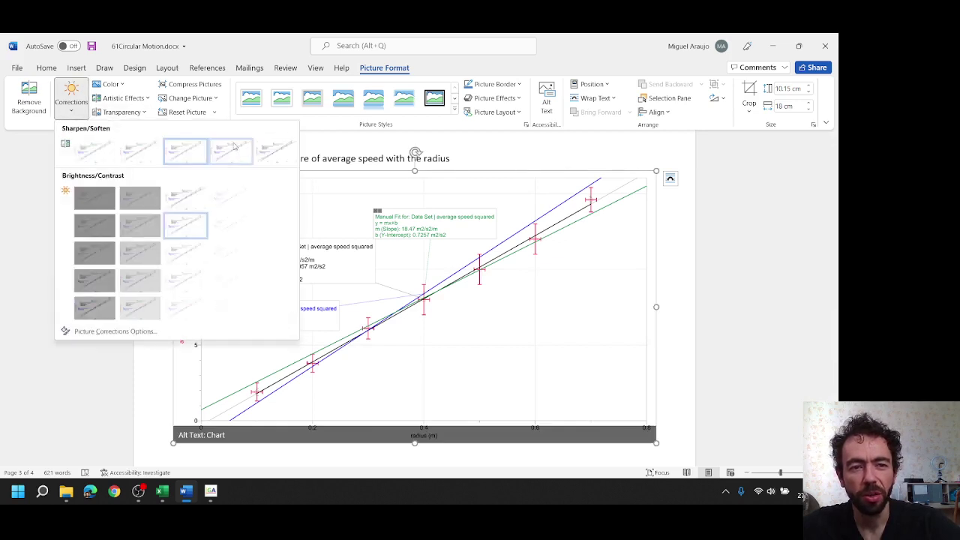
left_click(237, 149)
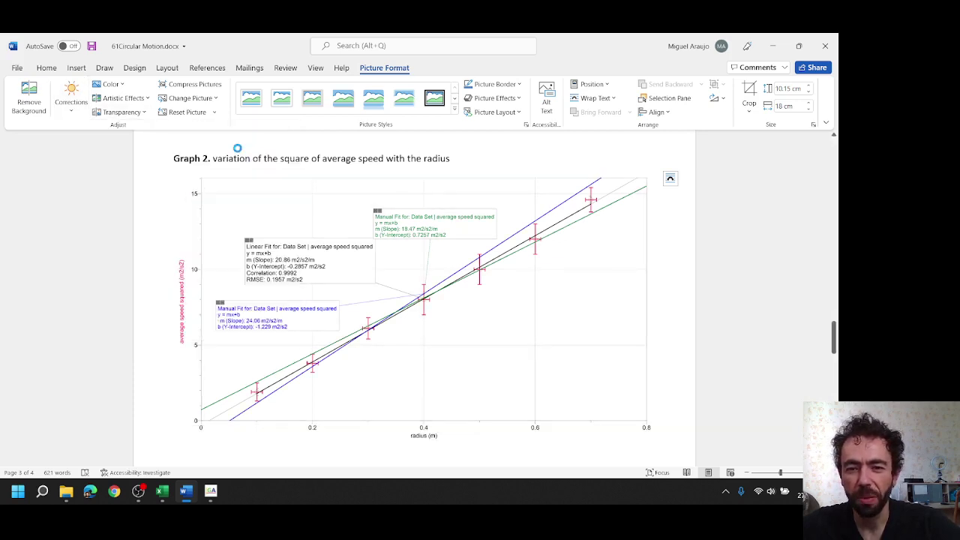
left_click(661, 385)
left_click_drag(174, 158, 453, 161)
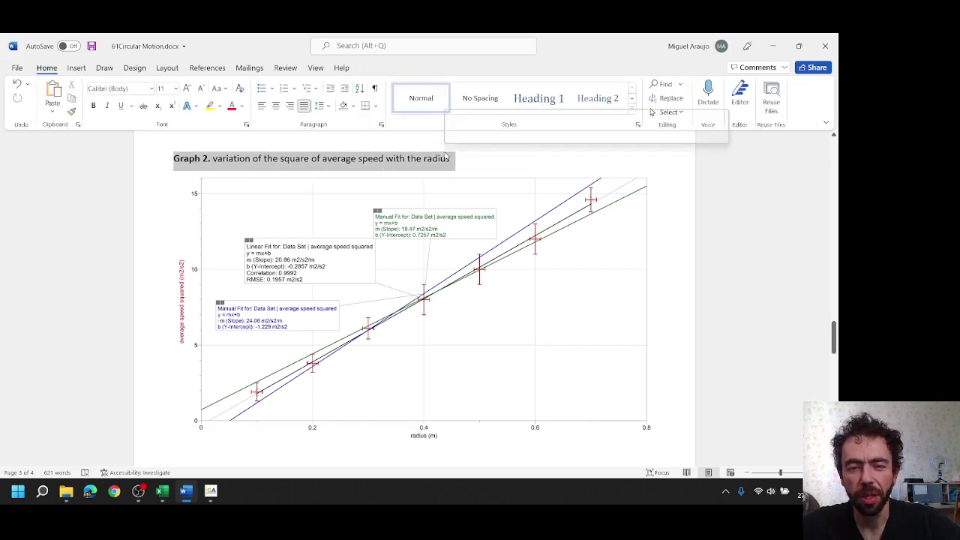
Remove the blank lines under the graph and add 'Gradient = 20.86' above the uncertainty heading
left_click(670, 258)
scroll(488, 273, "down", 1)
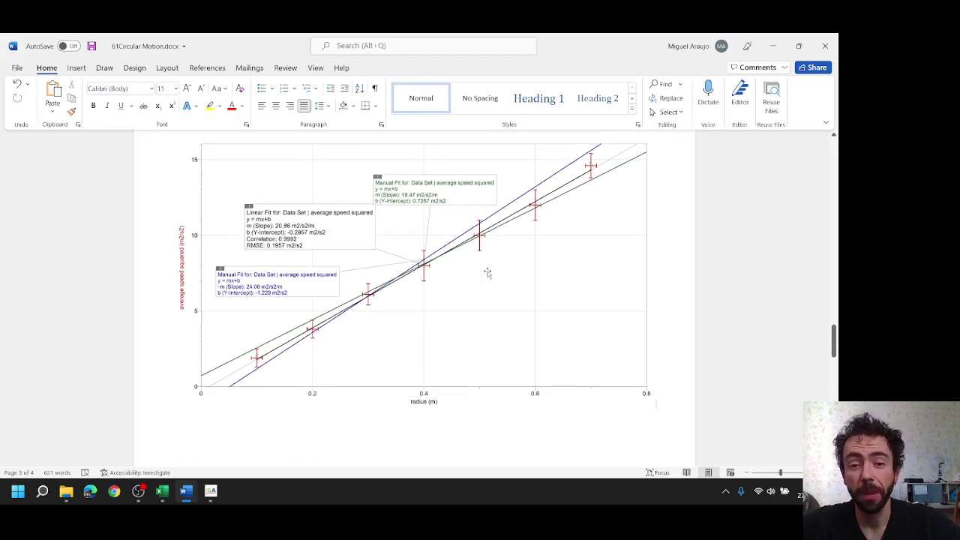
scroll(487, 273, "down", 4)
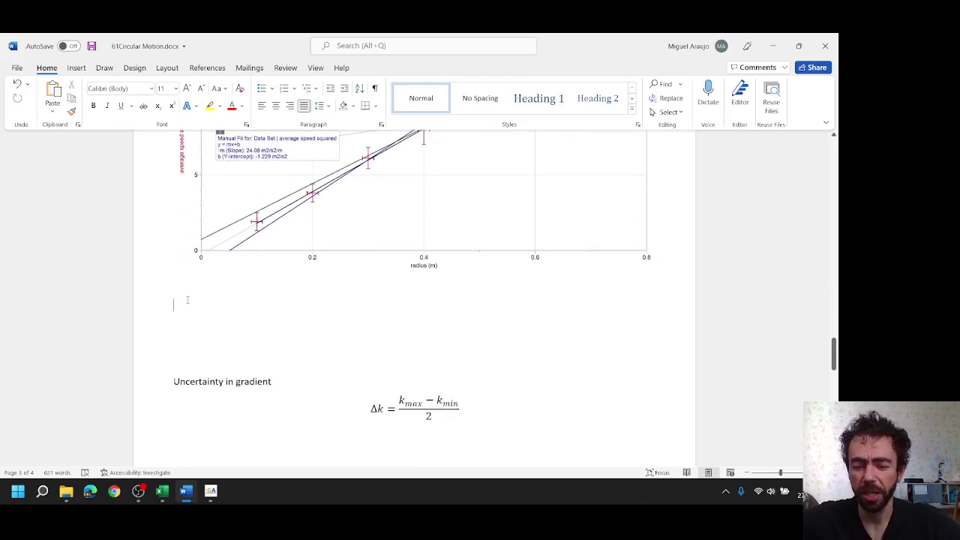
key("Delete")
key("Delete")
scroll(188, 299, "up", 3)
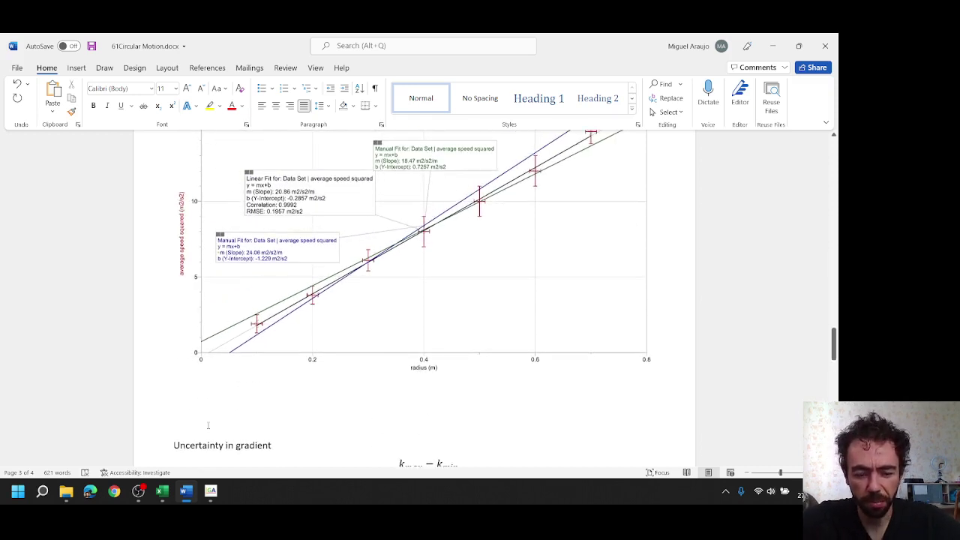
type("Gradien")
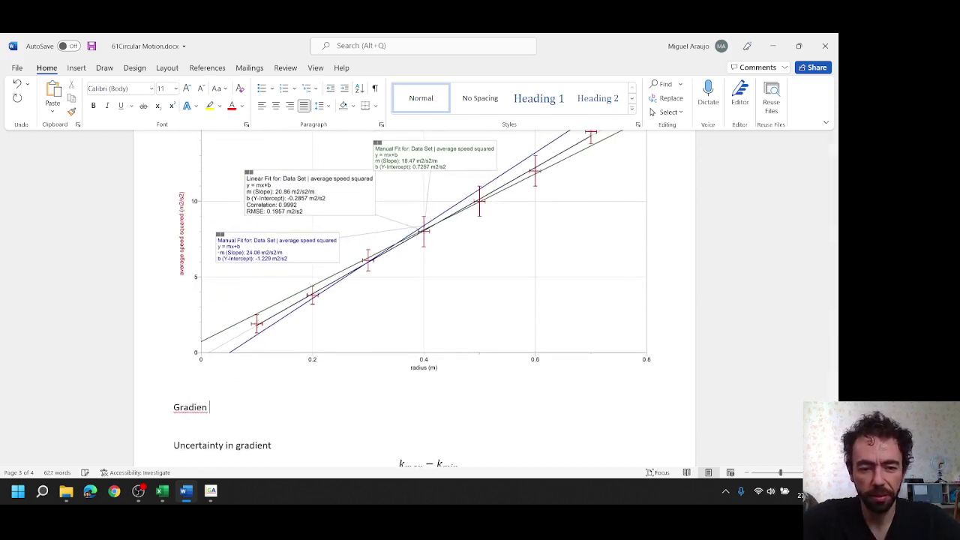
type("t =")
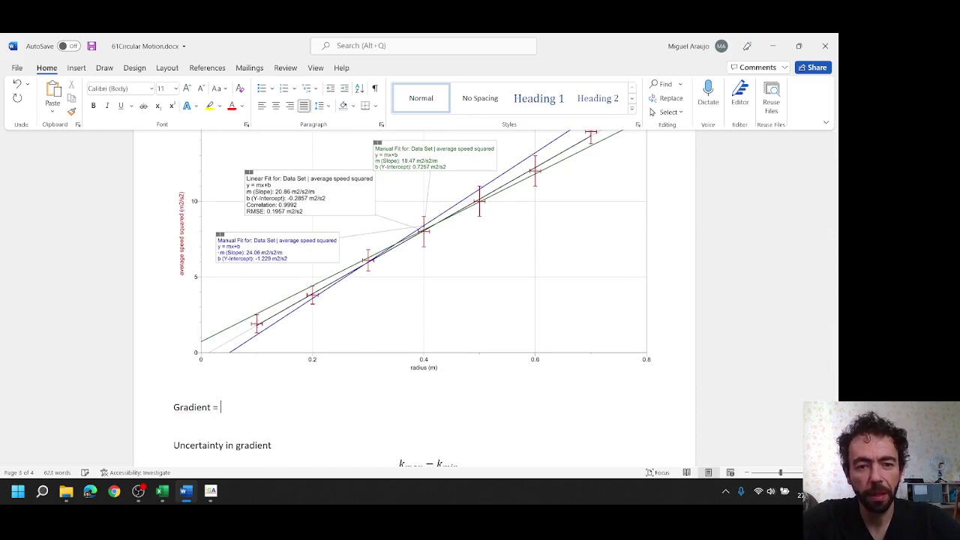
type(" 20")
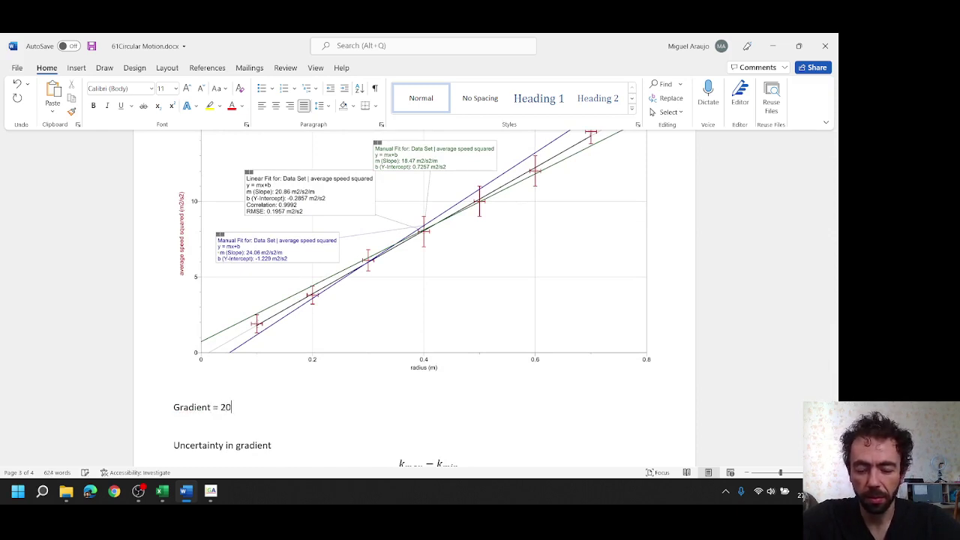
type(".86")
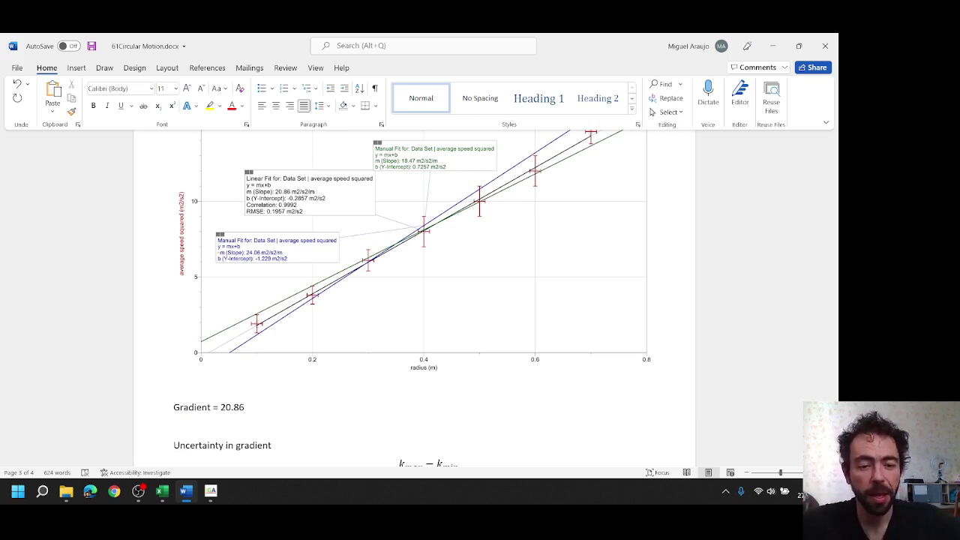
scroll(262, 409, "down", 1)
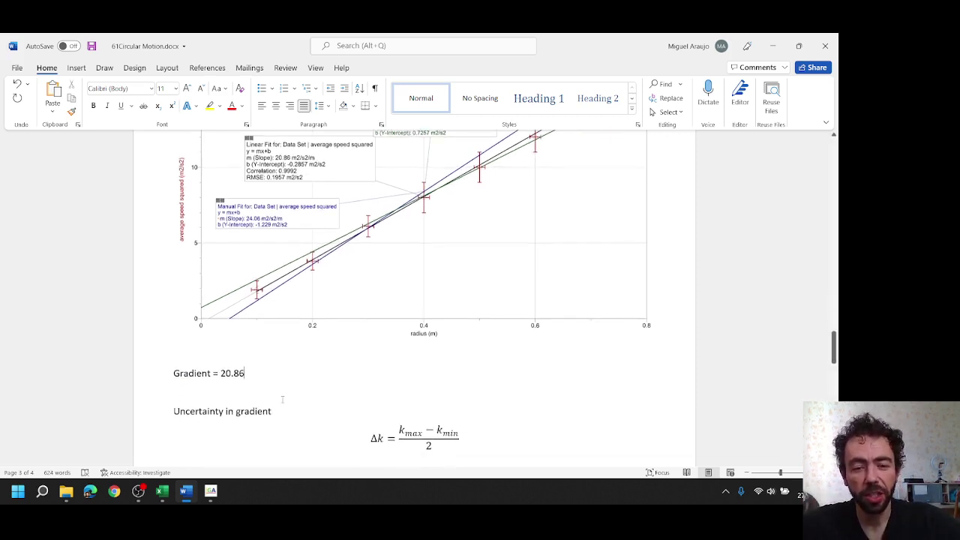
scroll(282, 399, "down", 2)
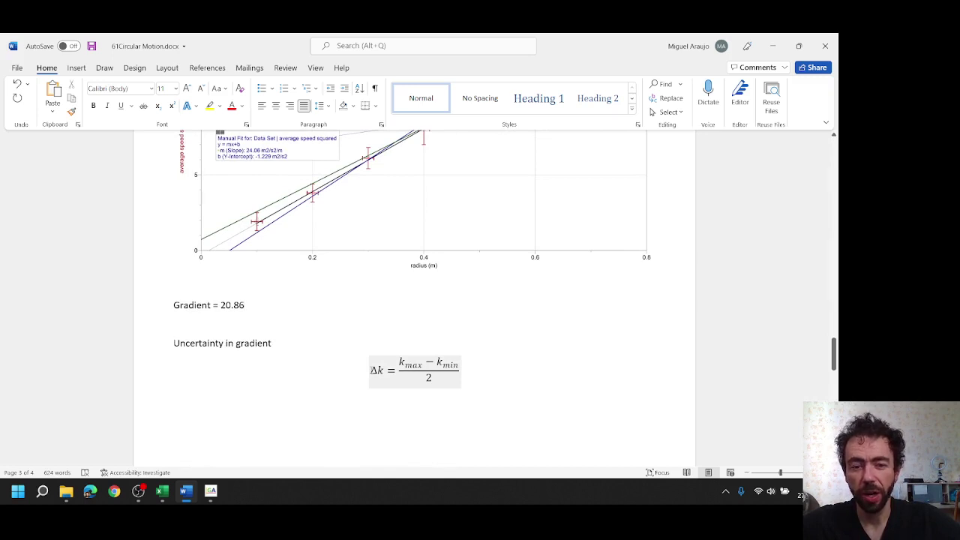
Insert '(k)' after 'Gradient' so the line reads 'Gradient (k) = 20.86'
left_click(416, 371)
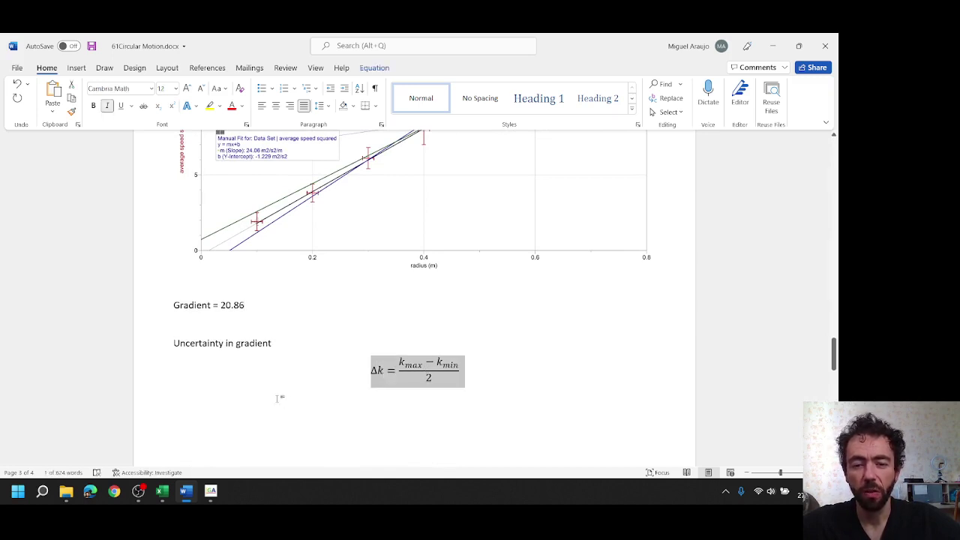
left_click(379, 369)
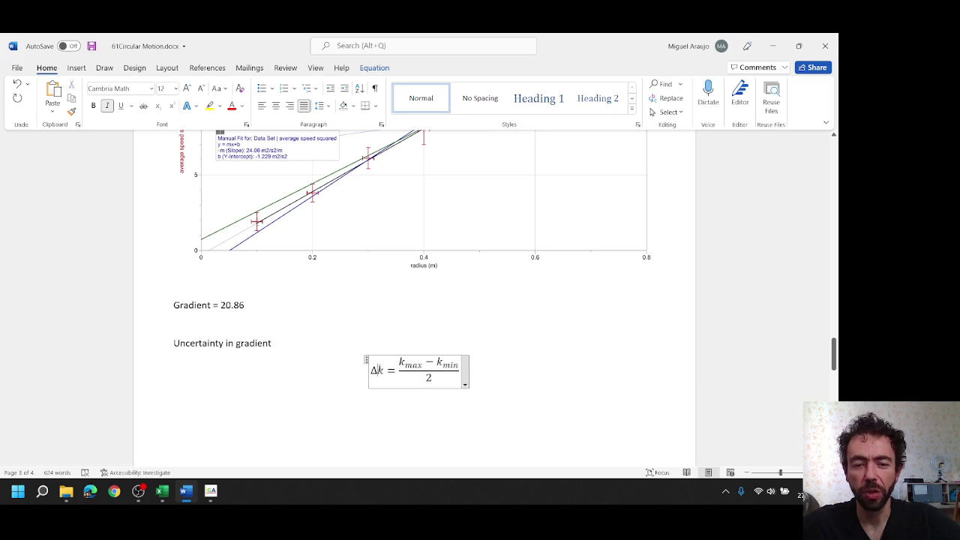
left_click(214, 306)
type("(k)")
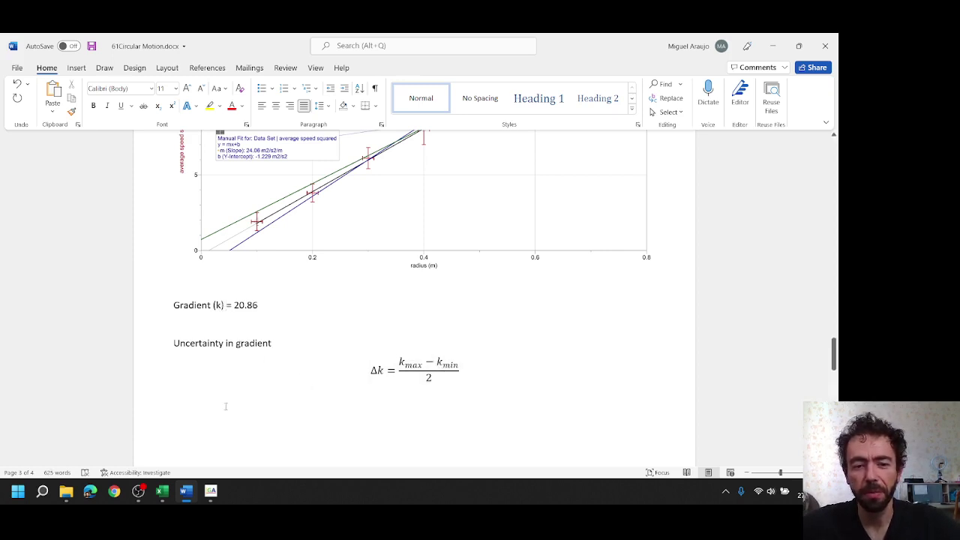
scroll(349, 321, "up", 3)
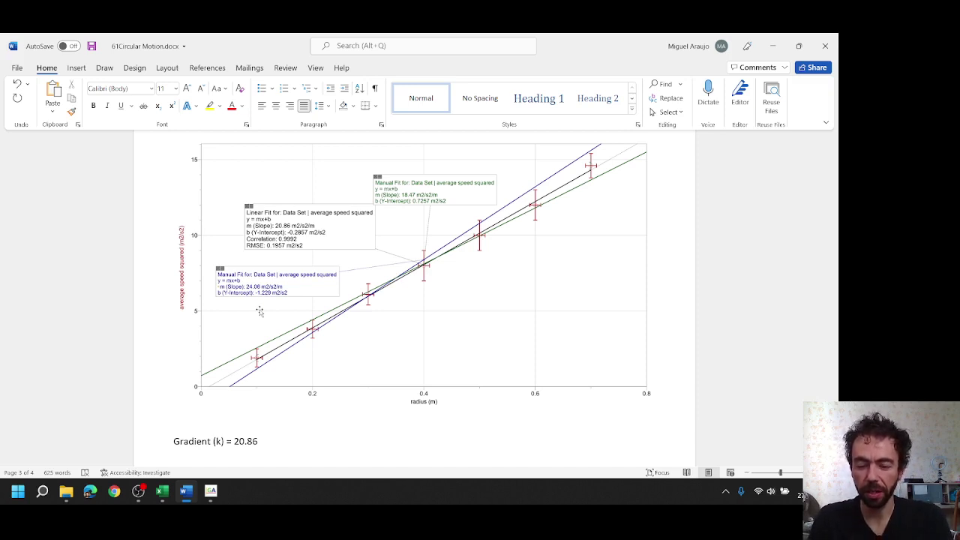
scroll(210, 367, "down", 4)
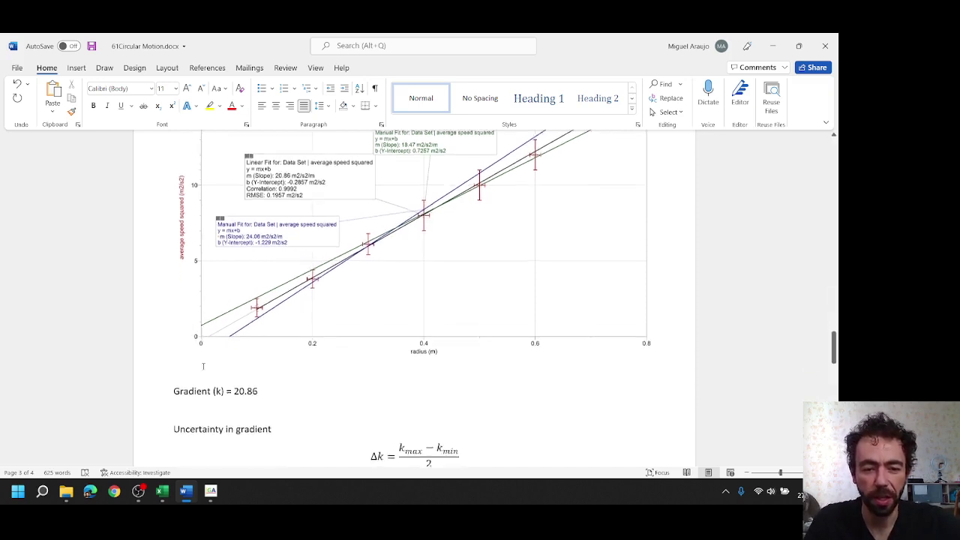
Extend the heading to 'Uncertainty in gradient = 1.59 = 2' and start a 'Gradient =' line below Δk
left_click(209, 371)
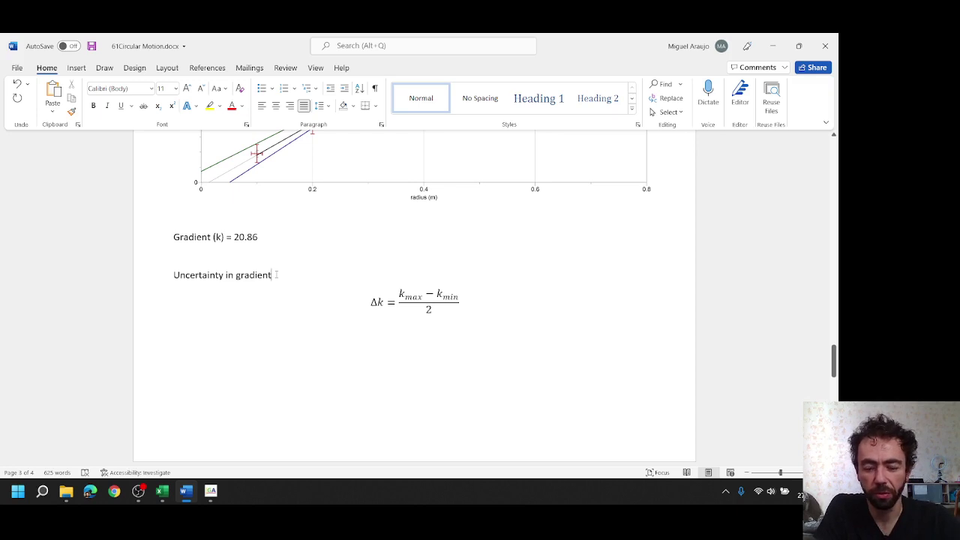
type("= ")
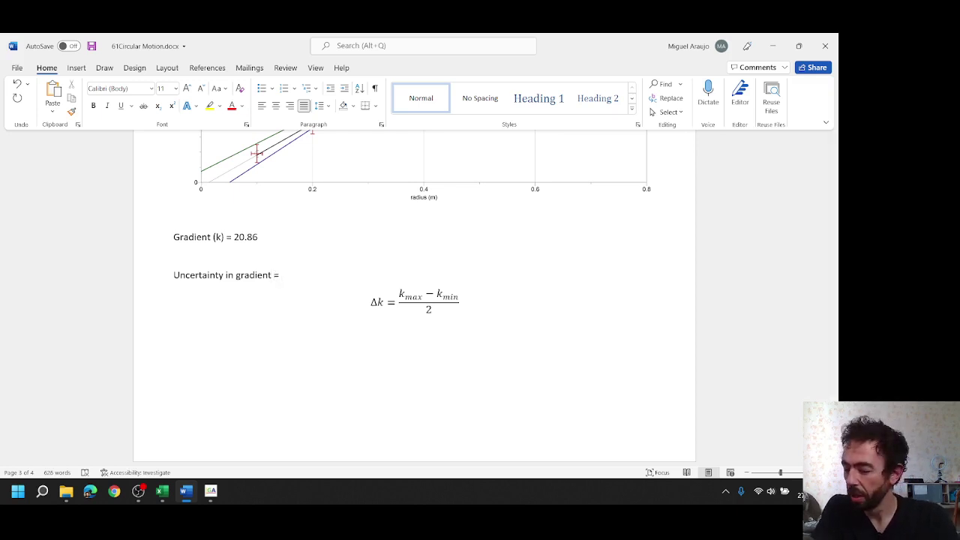
type("1,")
type("59")
type(" =")
key("BackSpace")
key("BackSpace")
key("BackSpace")
key("BackSpace")
key("BackSpace")
key("BackSpace")
type(".")
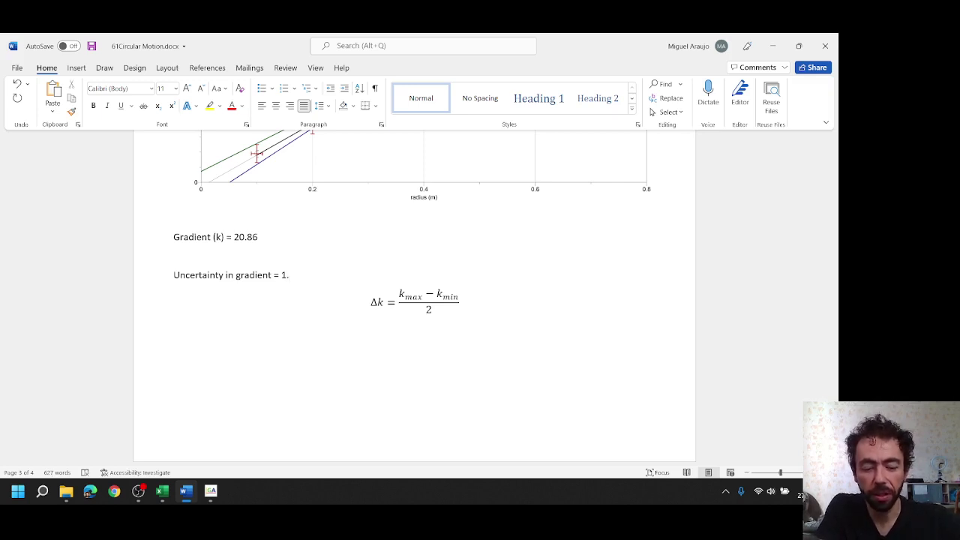
type("59 =")
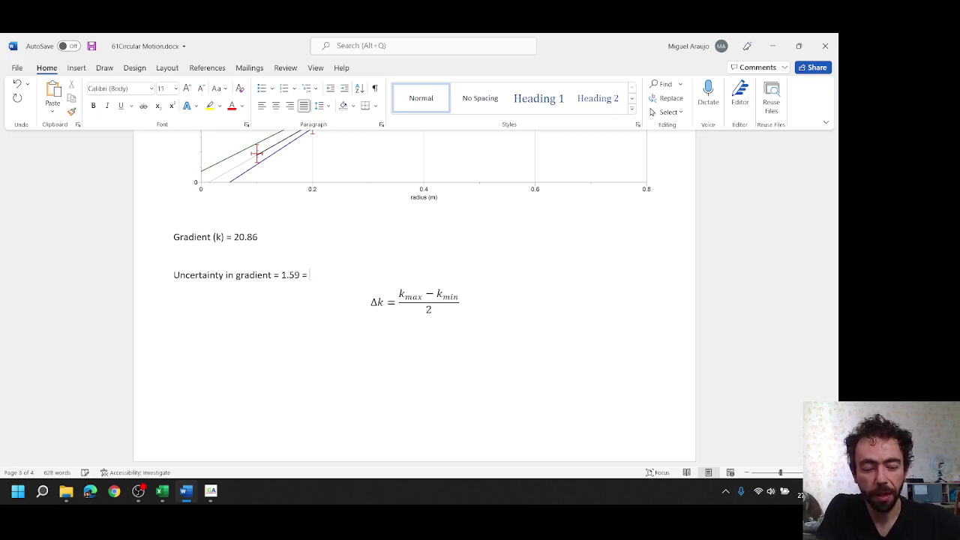
type(" 2")
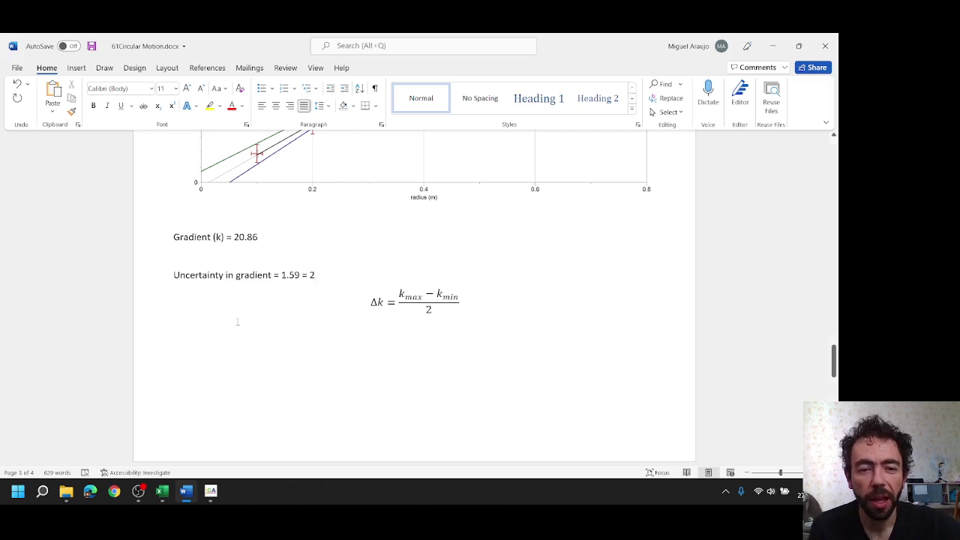
left_click(263, 342)
type("gradient =")
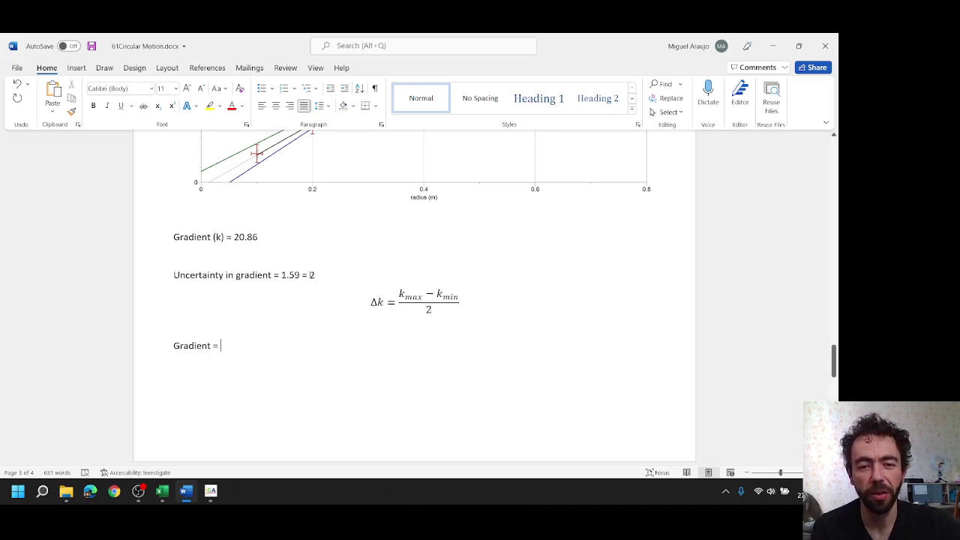
Complete the line below the Δk formula as 'Gradient = 21 ± 2' using the ± symbol
double_click(312, 274)
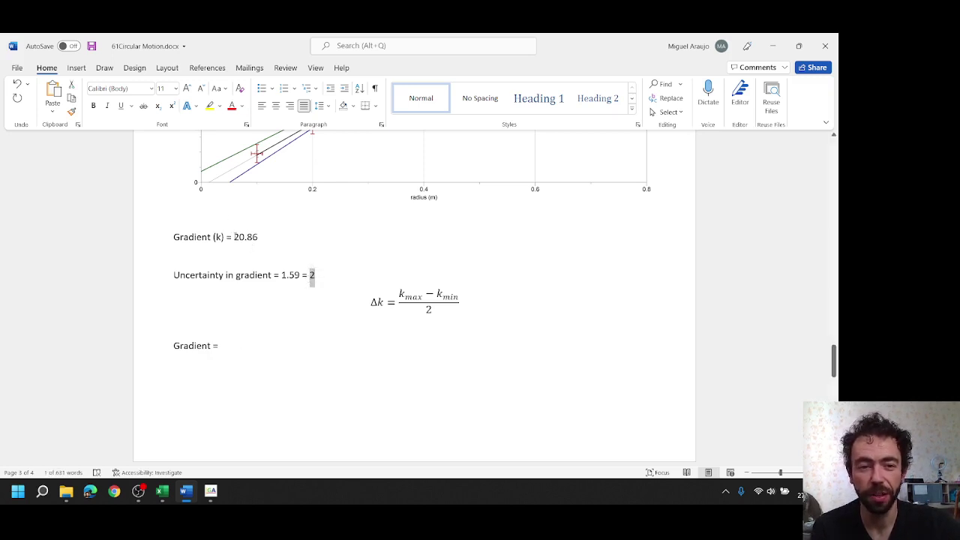
left_click_drag(226, 237, 258, 237)
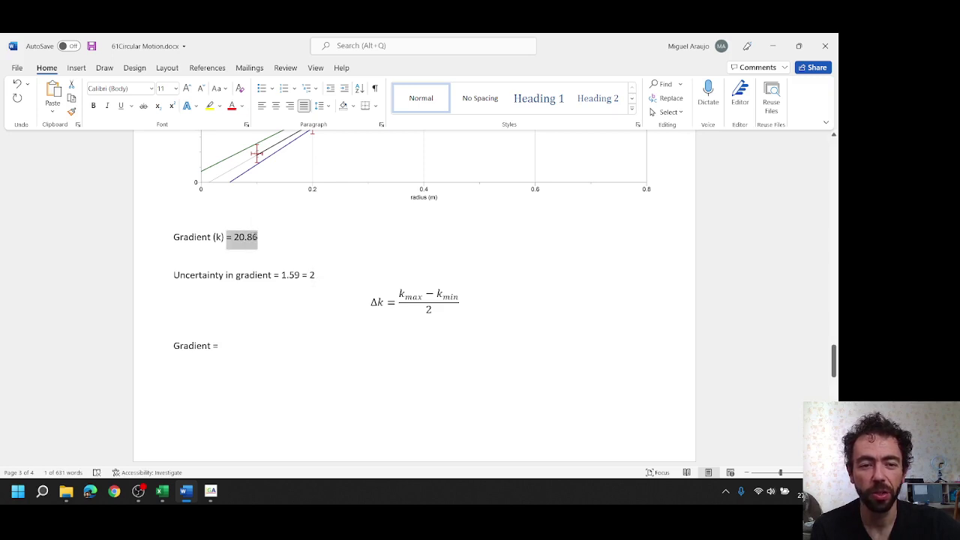
left_click(226, 342)
type("2")
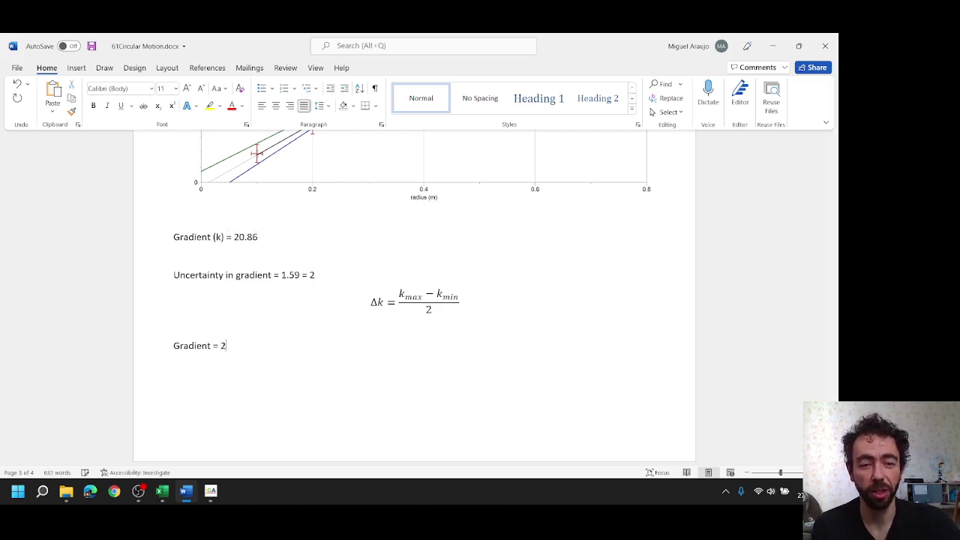
type("1")
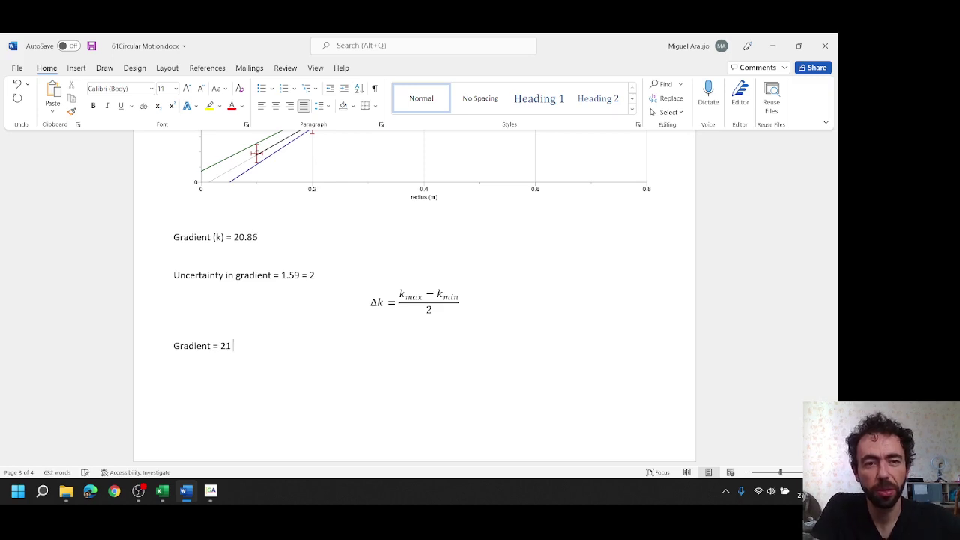
left_click(76, 67)
left_click(783, 98)
left_click(760, 113)
type("2")
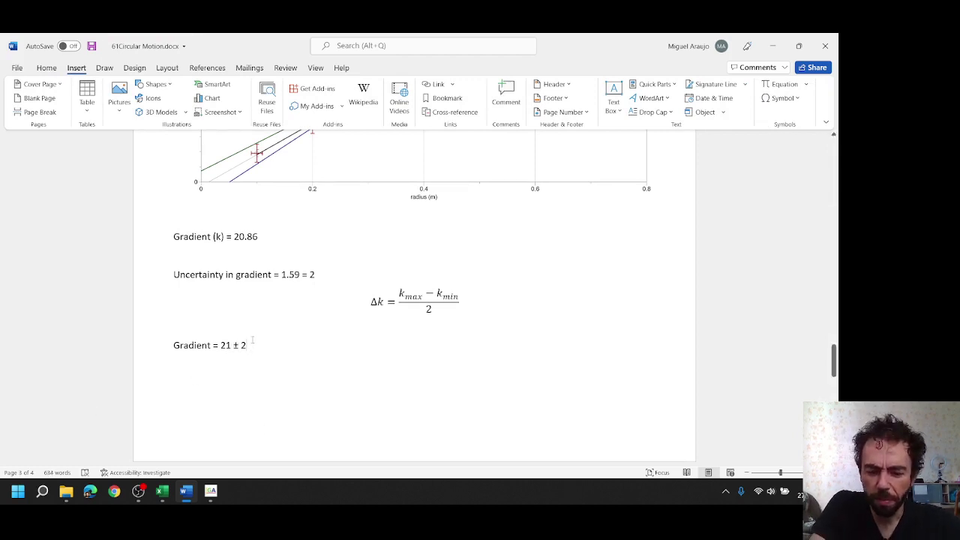
type(")")
key("BackSpace")
left_click(317, 392)
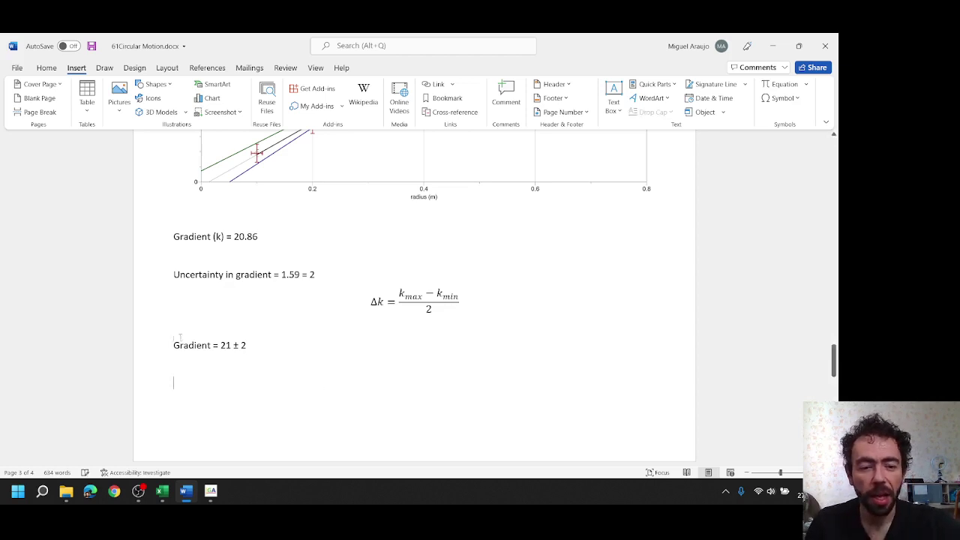
left_click_drag(221, 345, 246, 346)
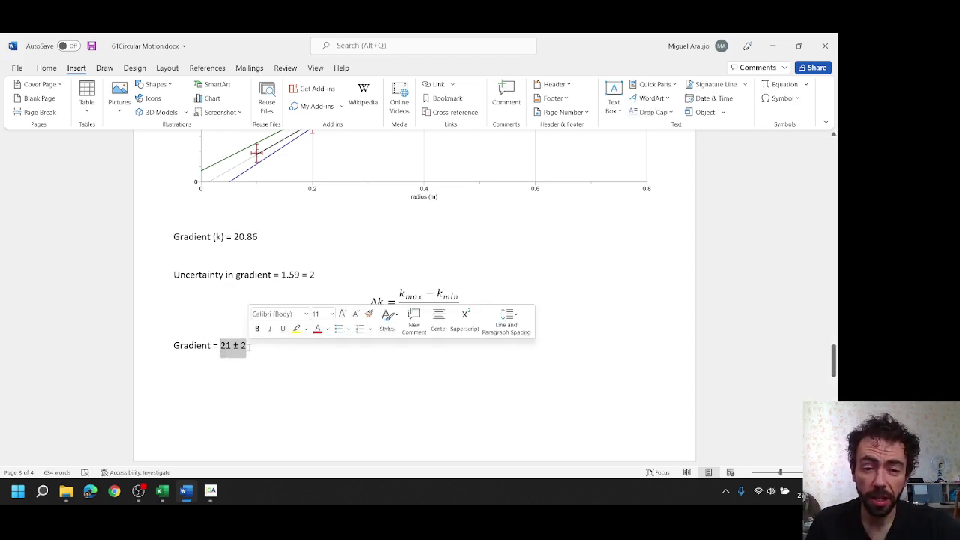
scroll(319, 388, "up", 10)
scroll(418, 266, "up", 15)
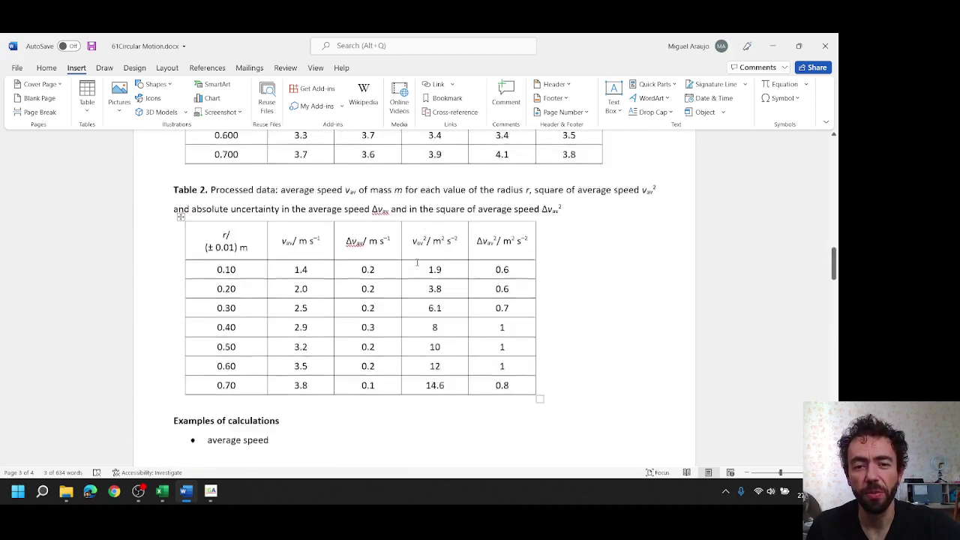
scroll(417, 262, "up", 15)
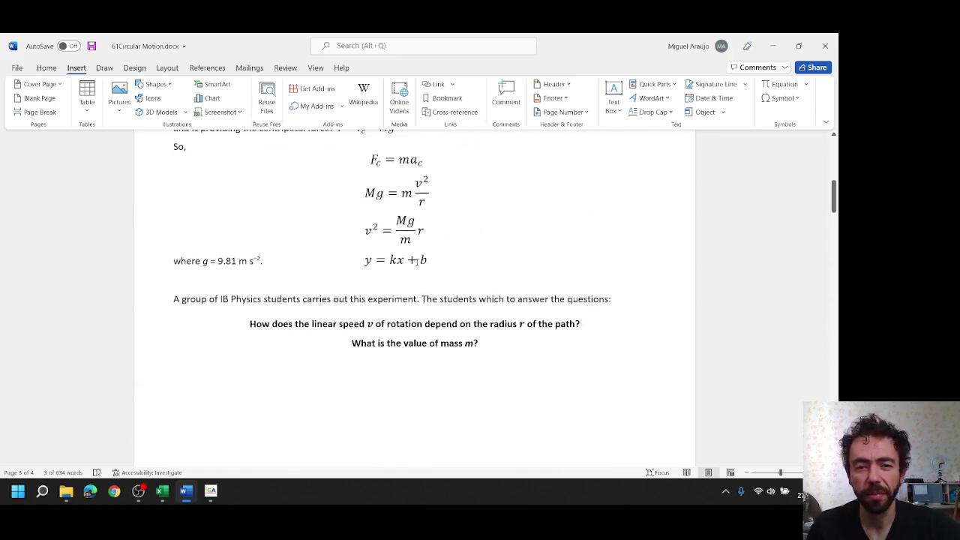
left_click(398, 230)
left_click_drag(398, 230, 414, 238)
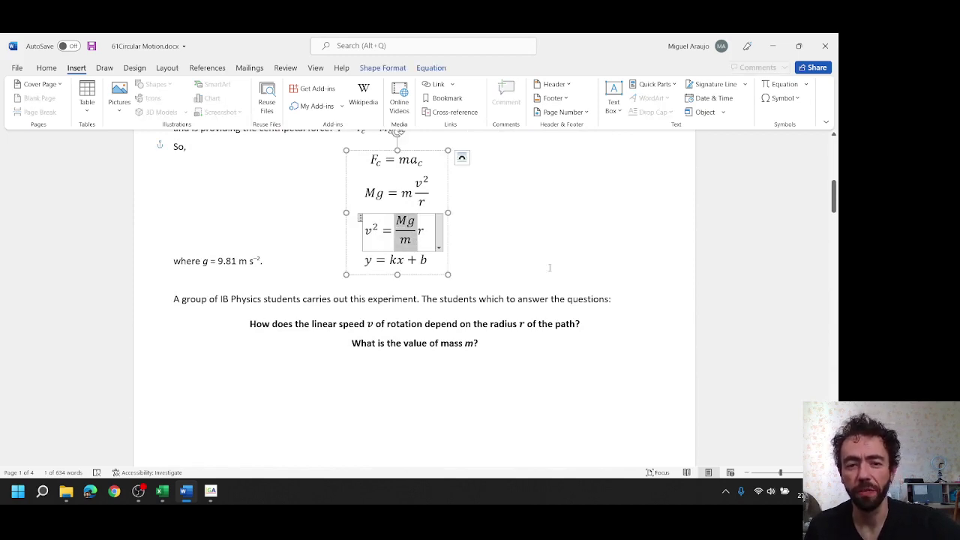
left_click(398, 238)
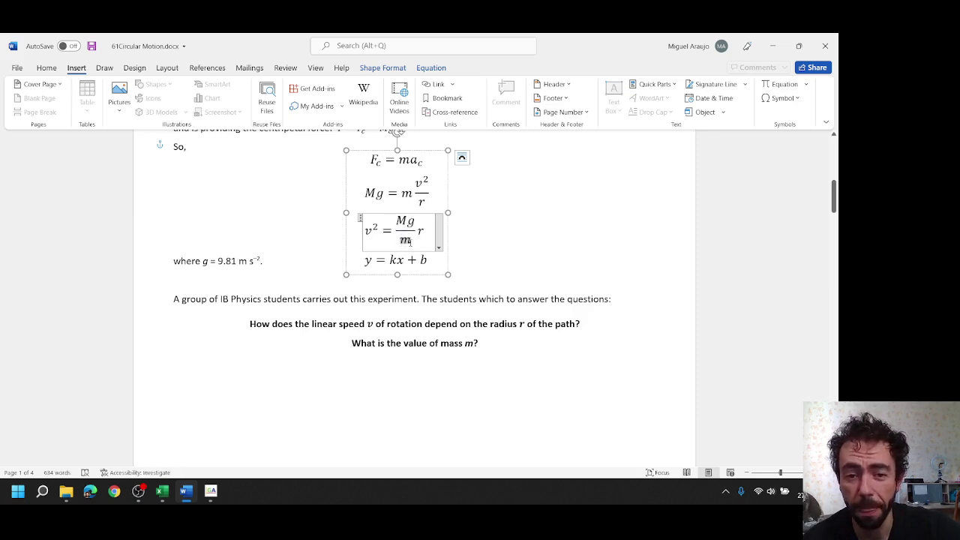
scroll(400, 225, "up", 5)
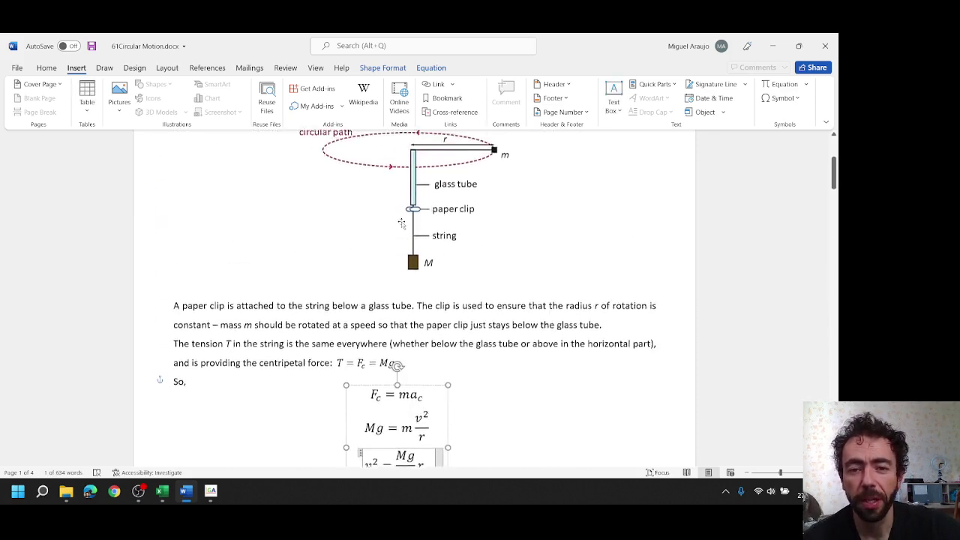
left_click(431, 297)
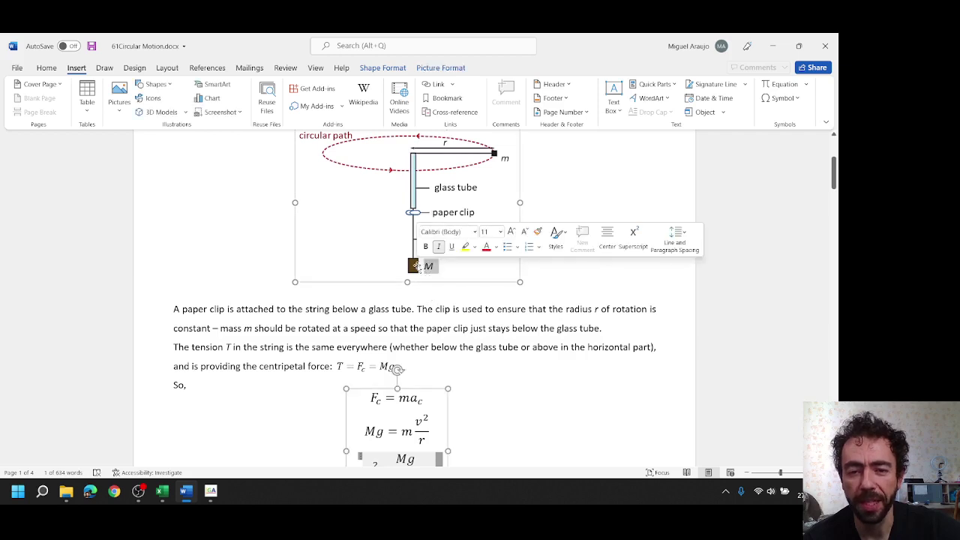
scroll(399, 352, "down", 2)
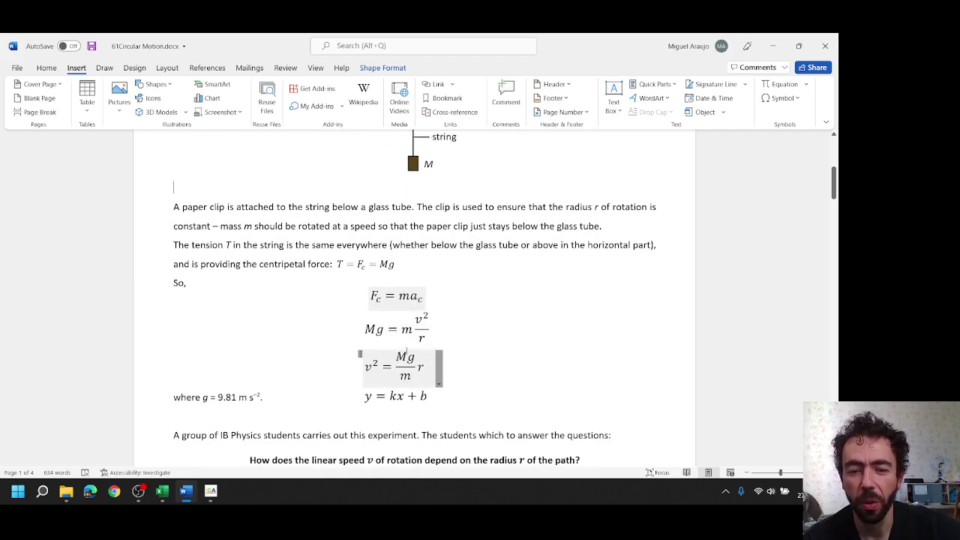
left_click(412, 383)
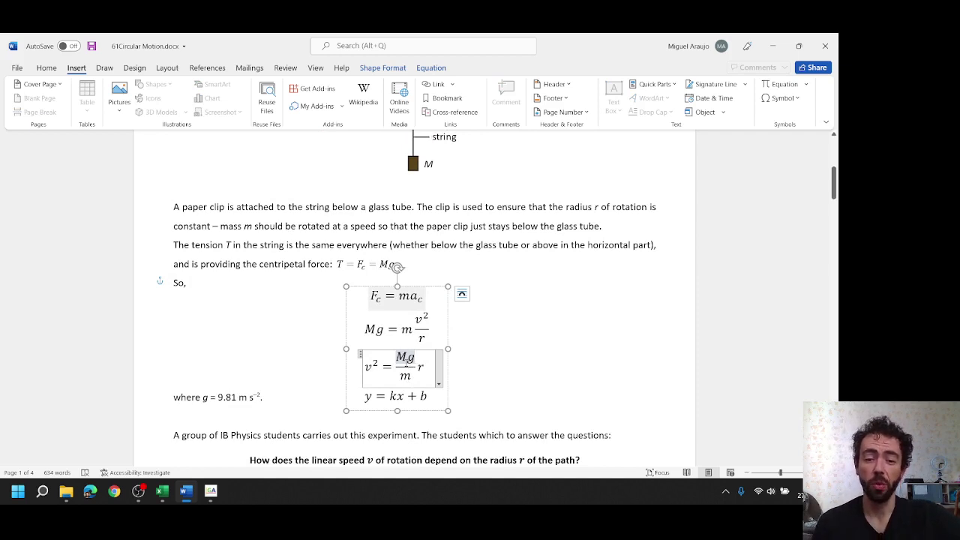
double_click(395, 395)
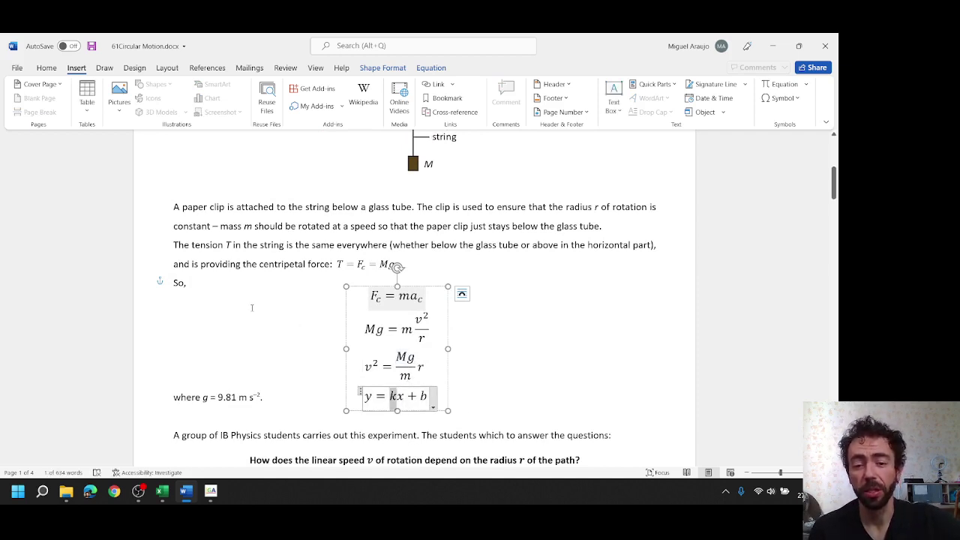
scroll(252, 308, "down", 15)
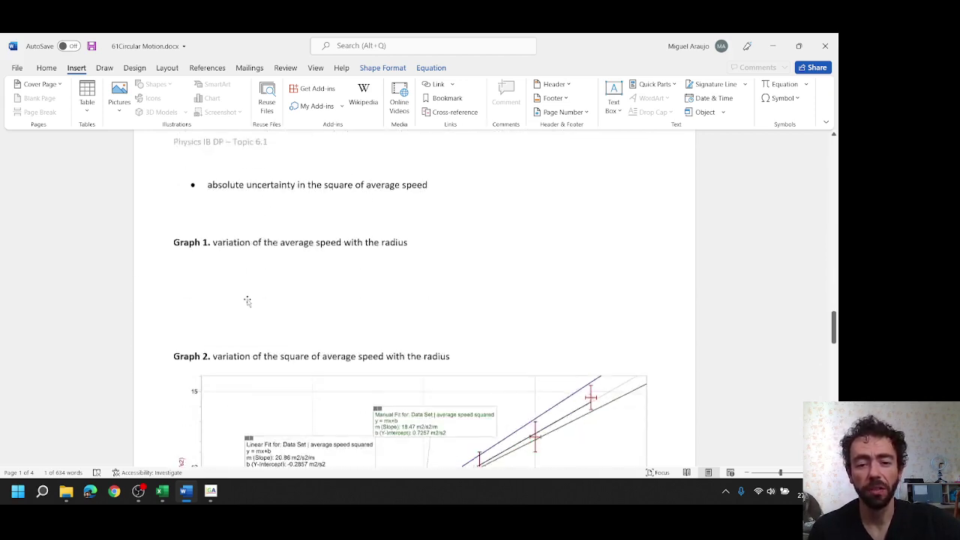
scroll(248, 300, "down", 10)
Add a new line 'm = 135' and paste the gradient's ± 2 uncertainty after it
left_click(262, 225)
key("Return")
type("m")
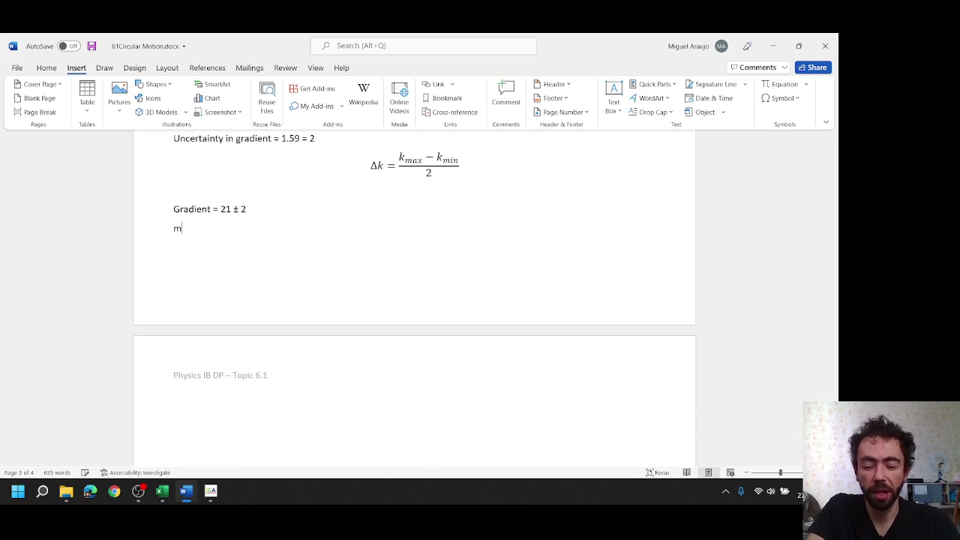
type(" =")
key("BackSpace")
key("BackSpace")
key("BackSpace")
type("m")
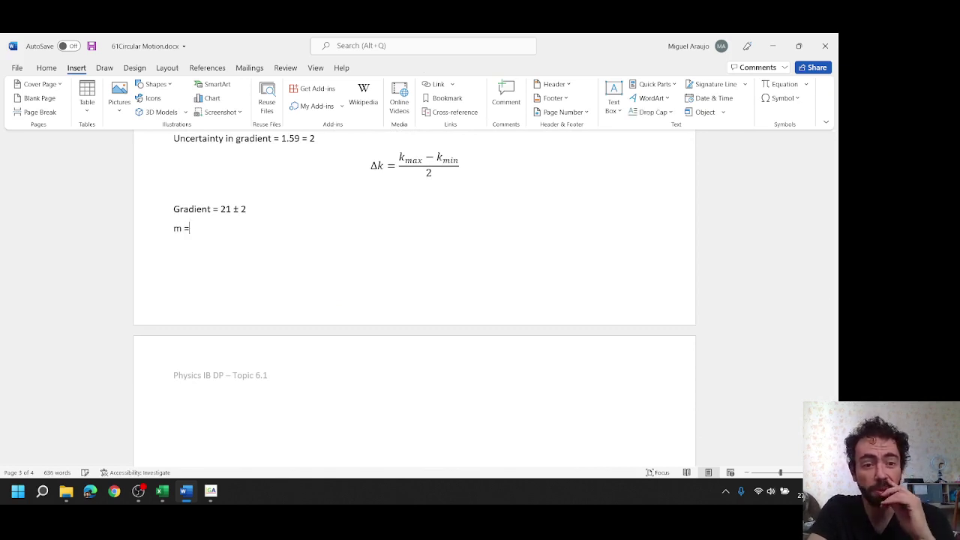
type(" = ")
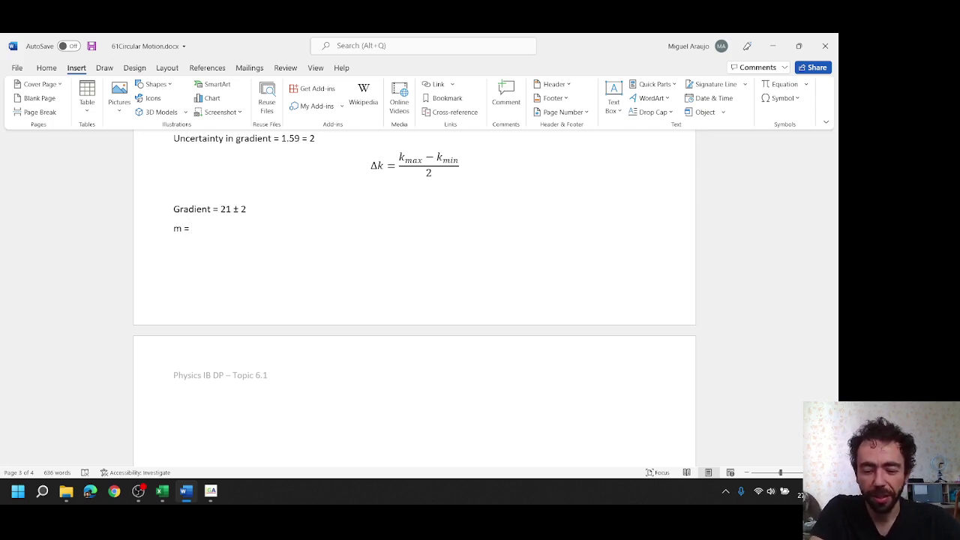
type("135")
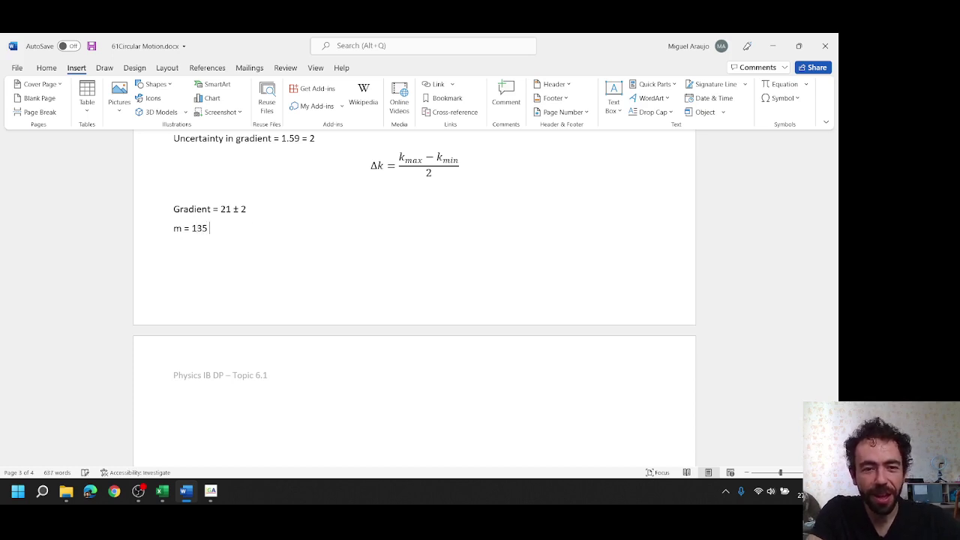
left_click_drag(251, 212, 233, 213)
key("ctrl+c")
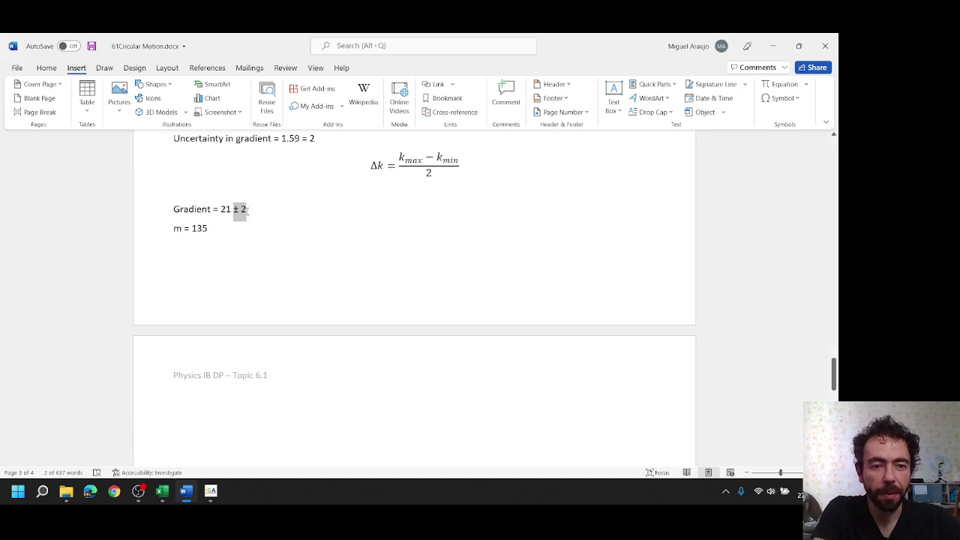
left_click(228, 228)
key("ctrl+v")
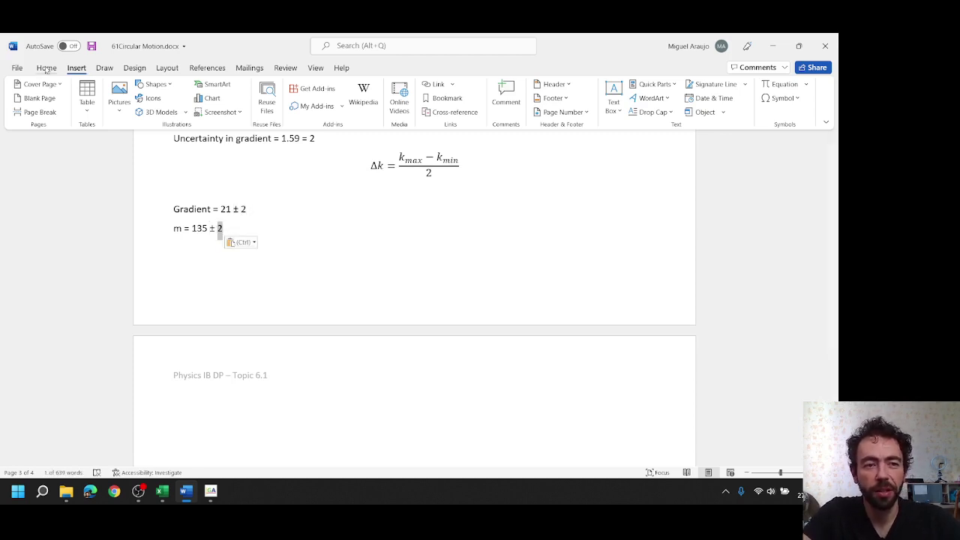
Colour the pasted 2 red and review the derivation equations above
left_click(47, 68)
left_click(232, 106)
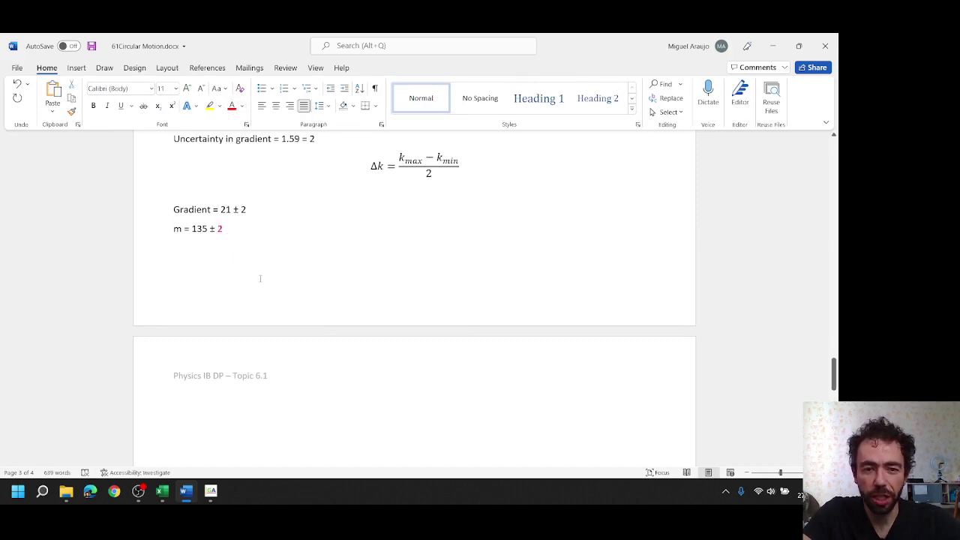
scroll(263, 278, "up", 20)
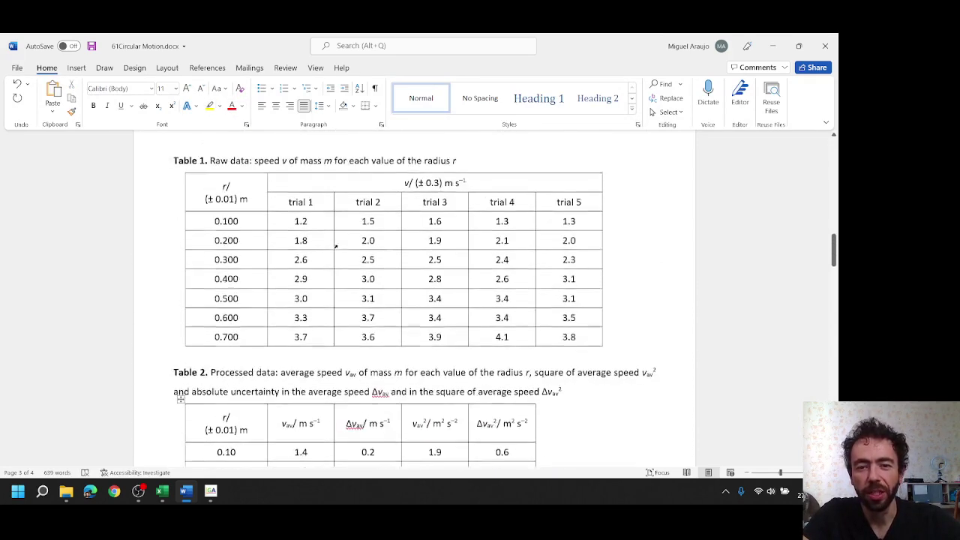
scroll(335, 246, "up", 15)
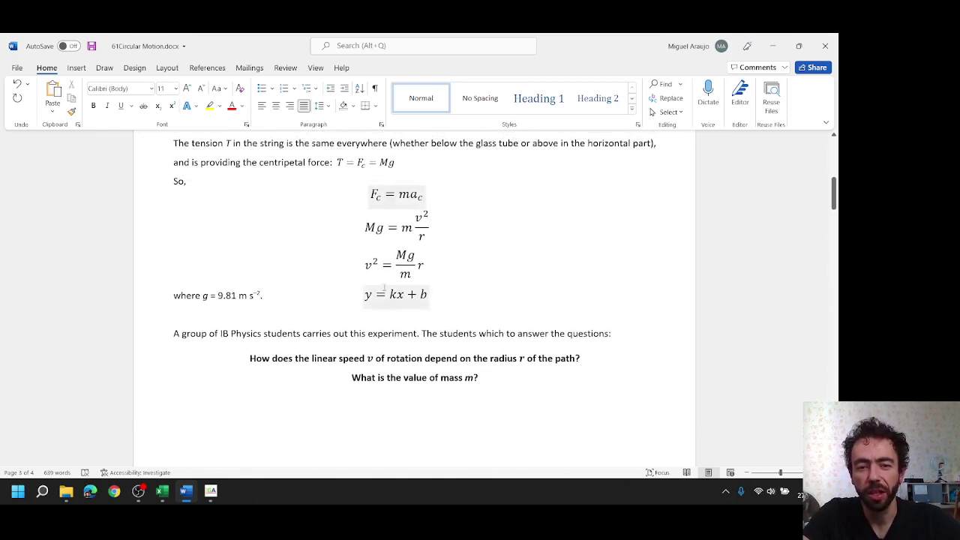
left_click(392, 162)
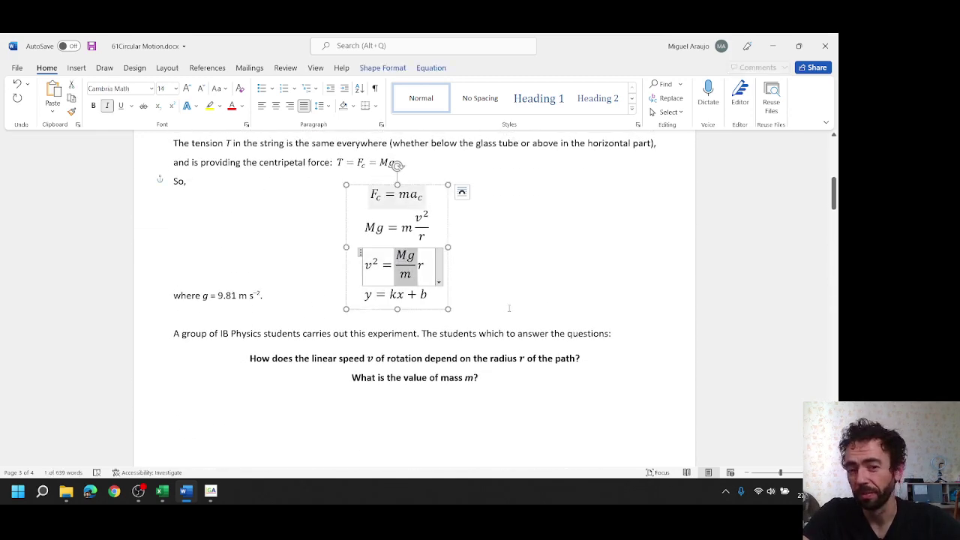
scroll(502, 343, "down", 10)
scroll(502, 343, "down", 20)
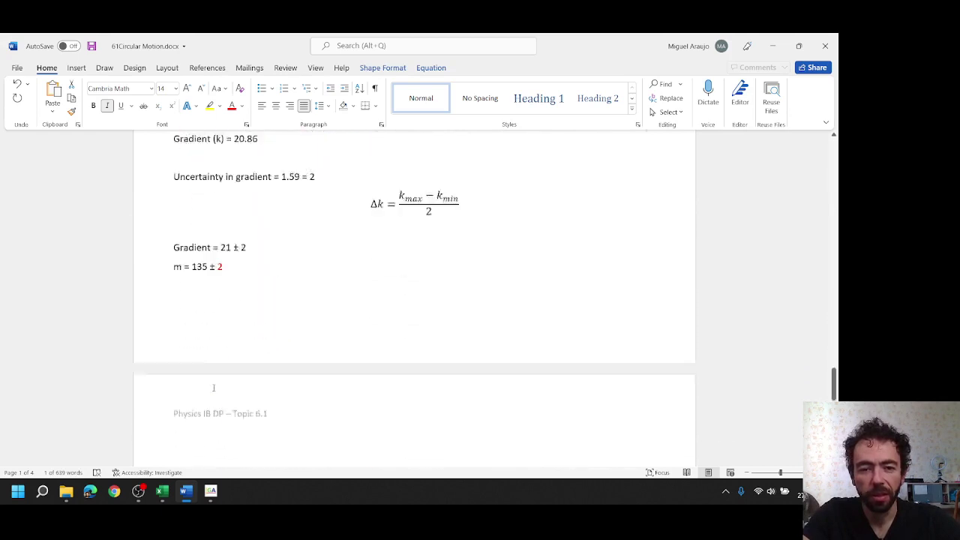
scroll(211, 376, "up", 2)
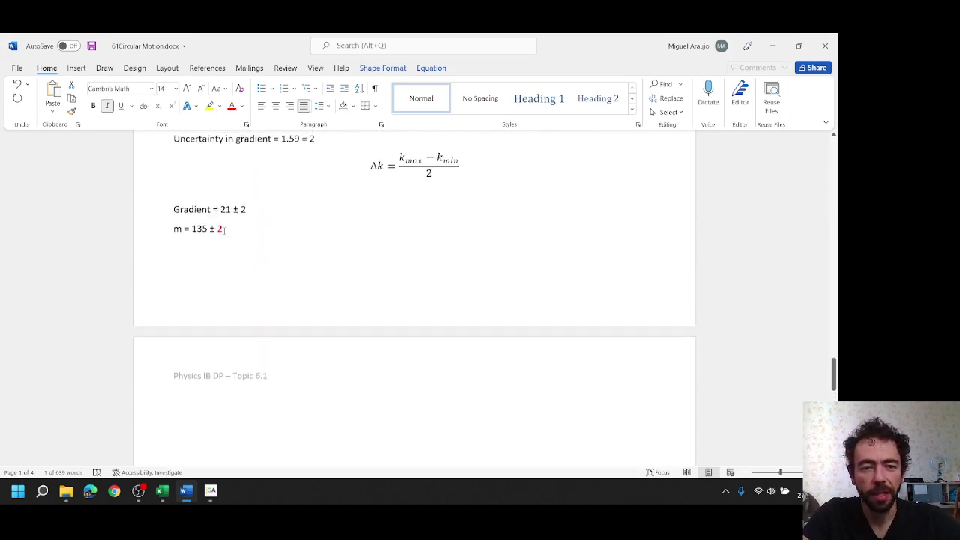
left_click(239, 233)
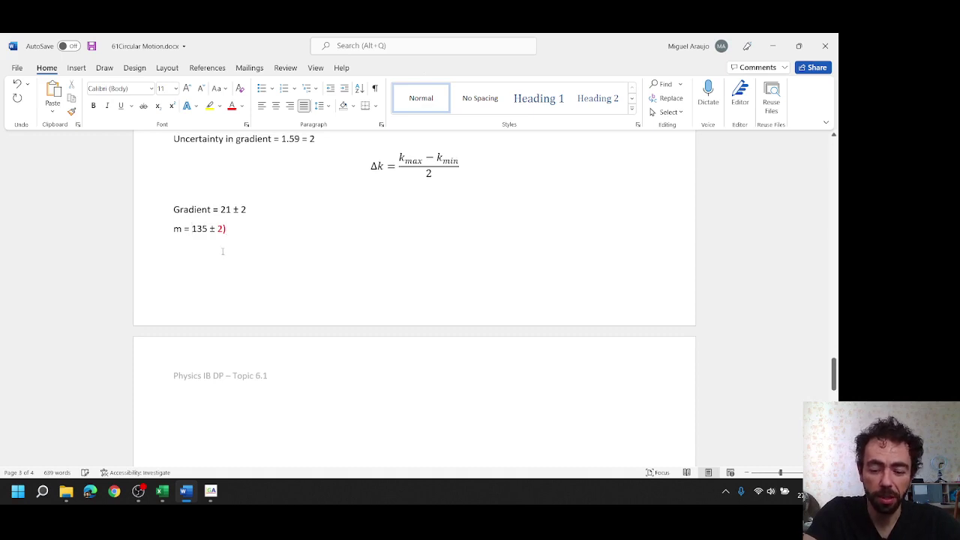
Finish the mass line as 'm = (135 ± 2) g' in black, then switch to OBS Studio
type("(")
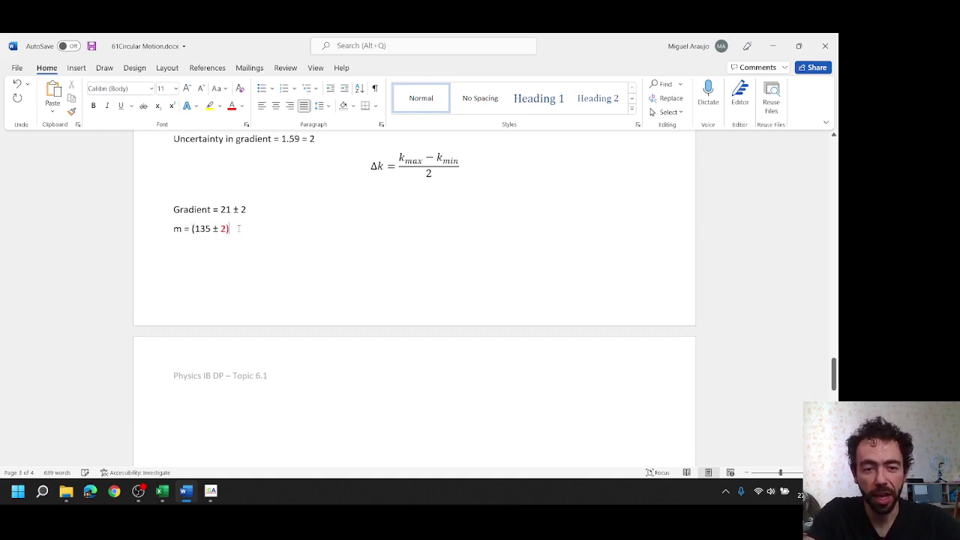
type(" g")
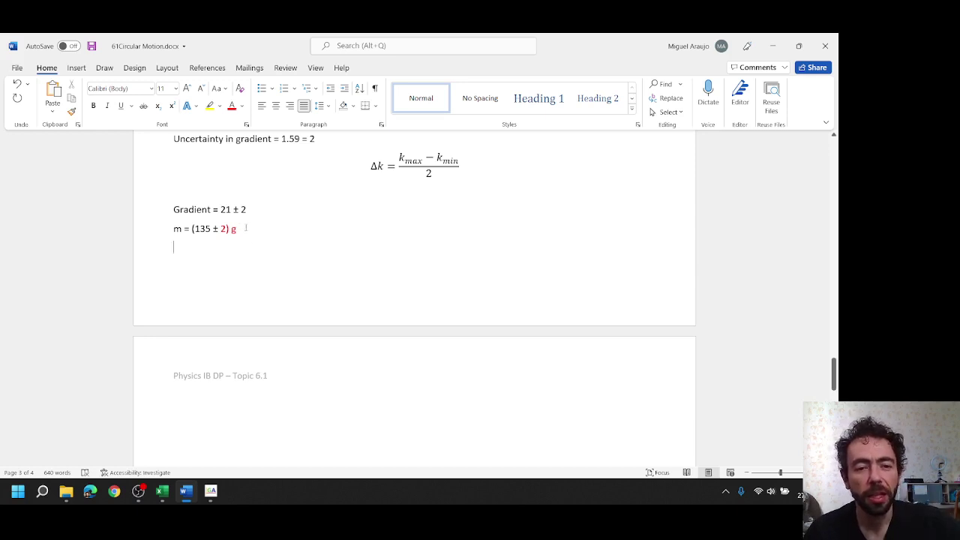
left_click_drag(239, 228, 192, 228)
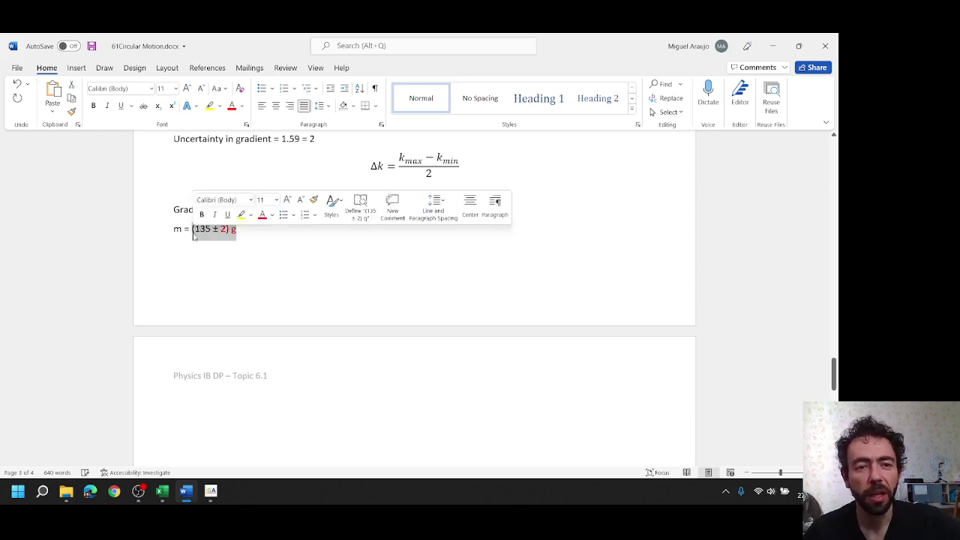
left_click(242, 106)
left_click(238, 151)
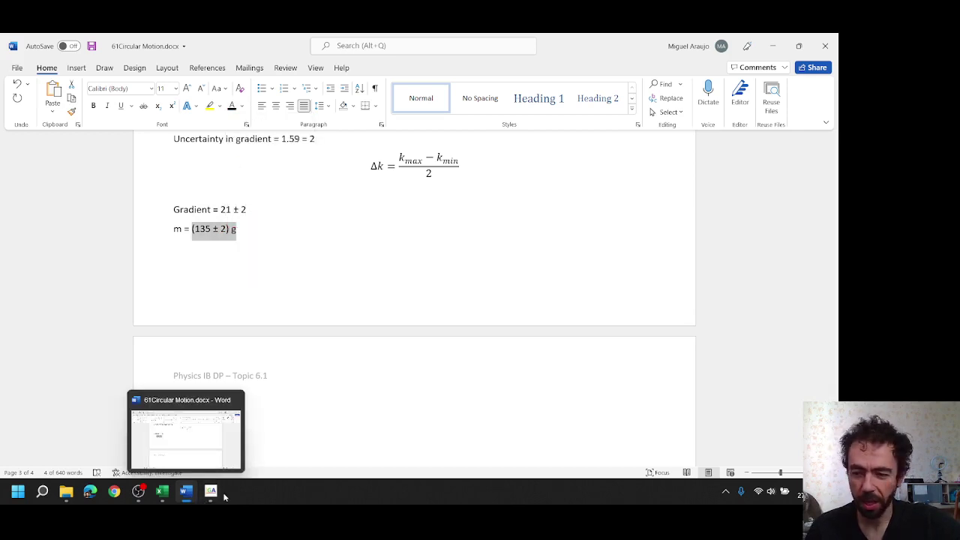
mouse_move(213, 495)
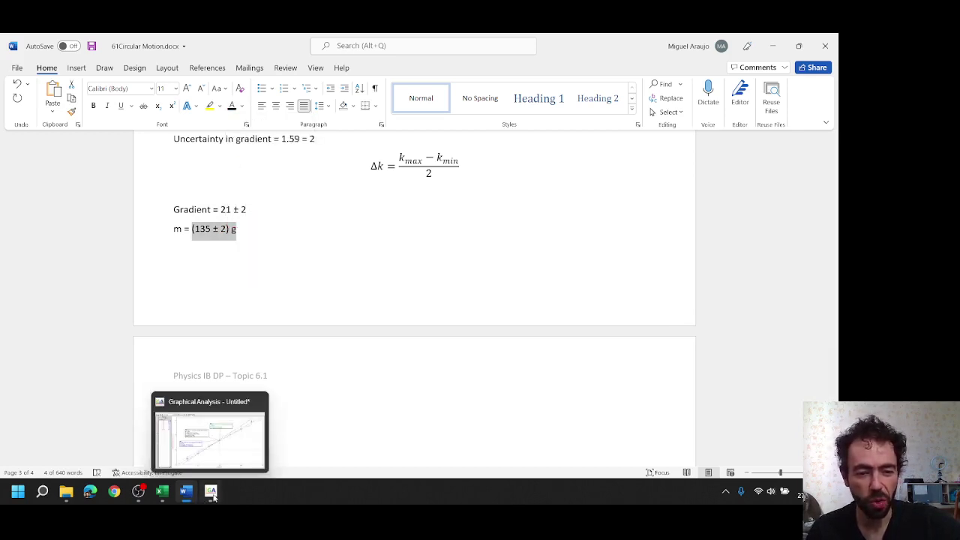
left_click(138, 491)
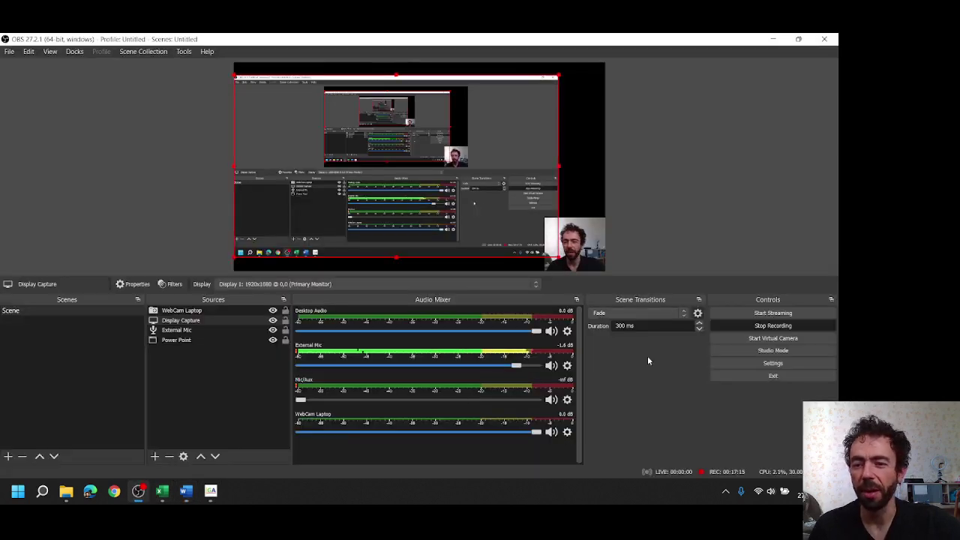